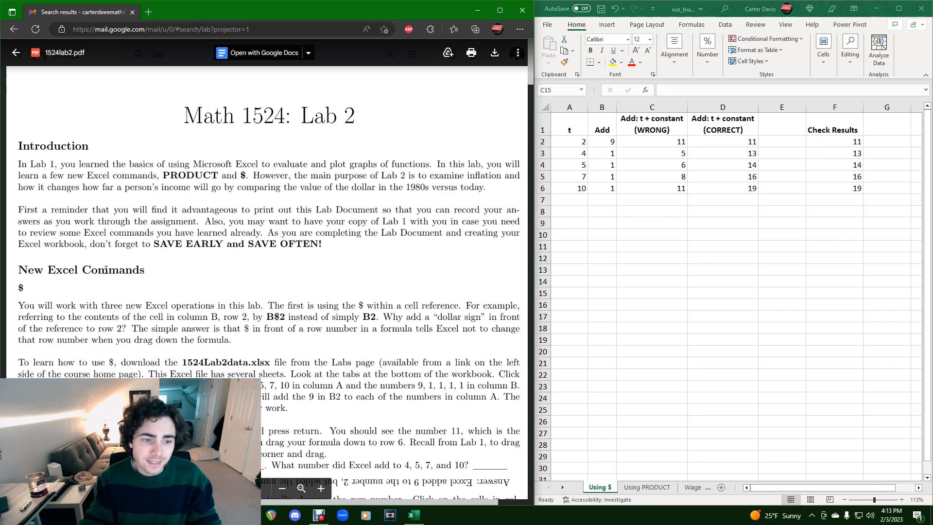
Step: Read the $ section under New Excel Commands in the Lab 2 document
scroll(106, 269, "down", 3)
left_click_drag(29, 149, 20, 150)
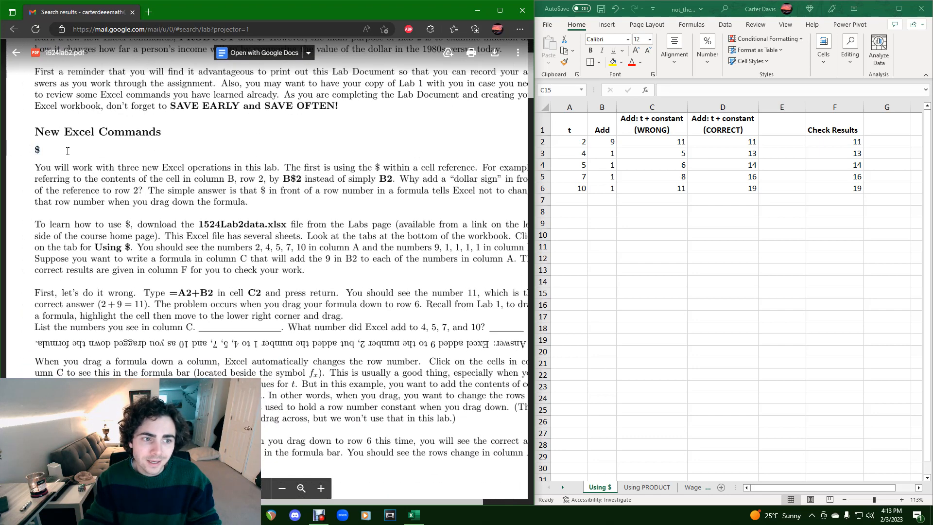
left_click_drag(214, 501, 235, 502)
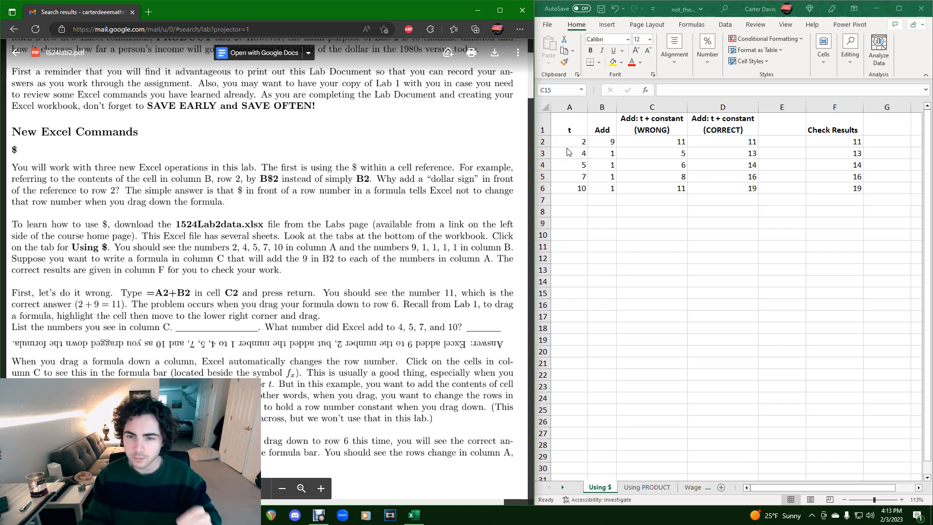
Step: Examine the t values in column A against the Add values in column B, row by row from row 2 to row 4
left_click(610, 144)
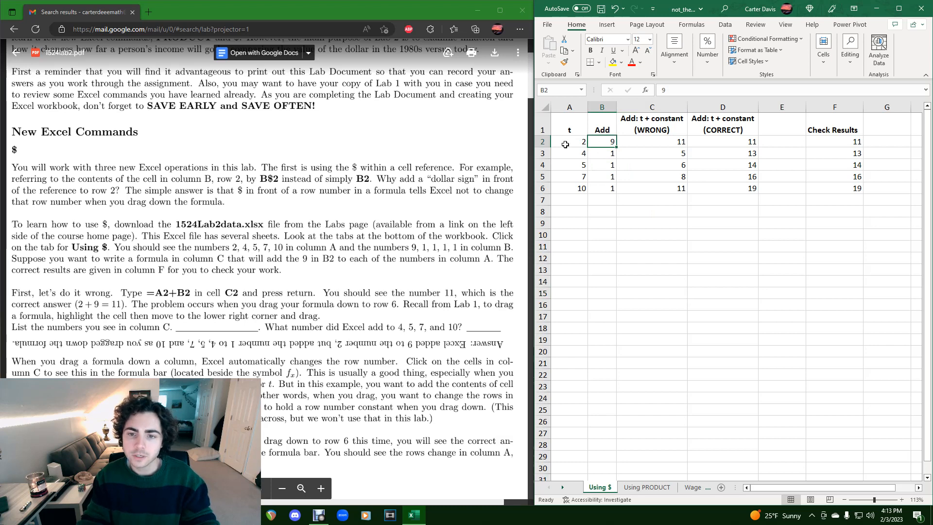
left_click(654, 142)
left_click(585, 143)
left_click(605, 143)
left_click(580, 141)
left_click(602, 151)
left_click(585, 153)
left_click(601, 164)
left_click(584, 164)
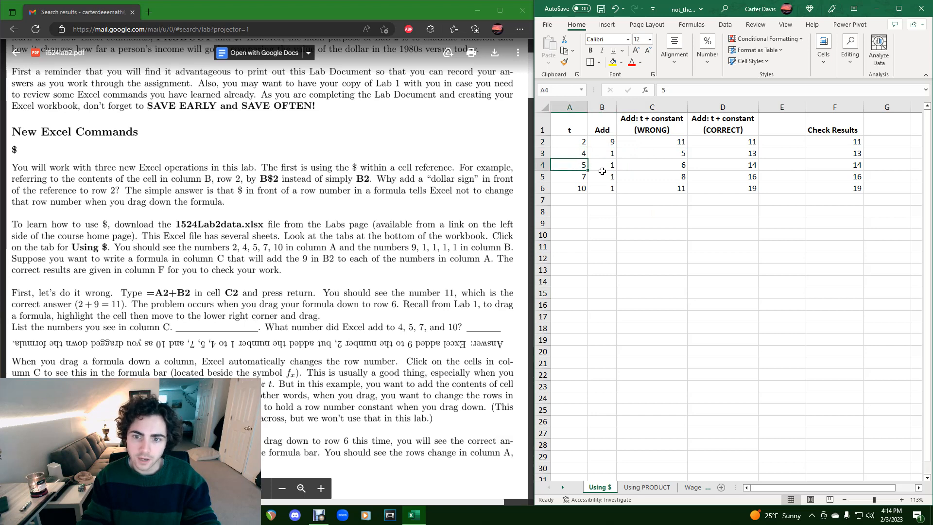
Step: Review the formula =A2+B2 in C2 and fill it down the WRONG column to C6
left_click(654, 140)
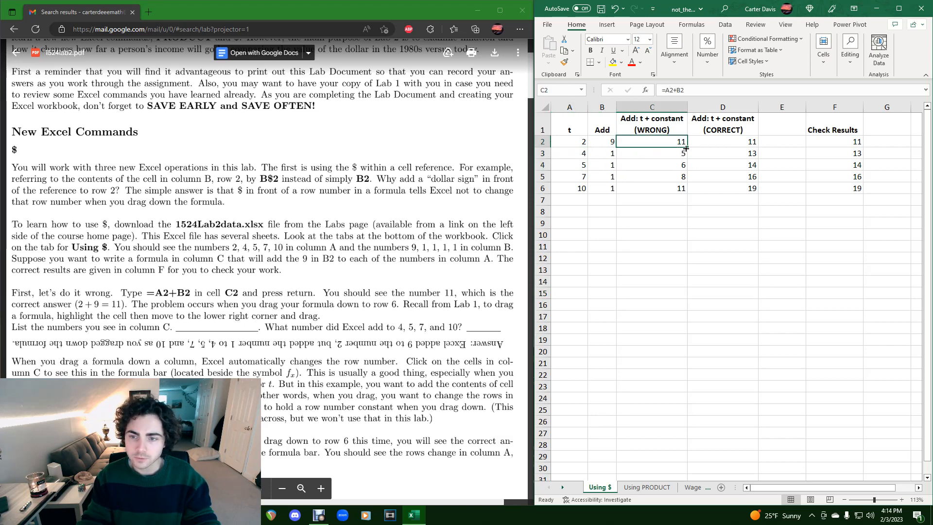
double_click(684, 143)
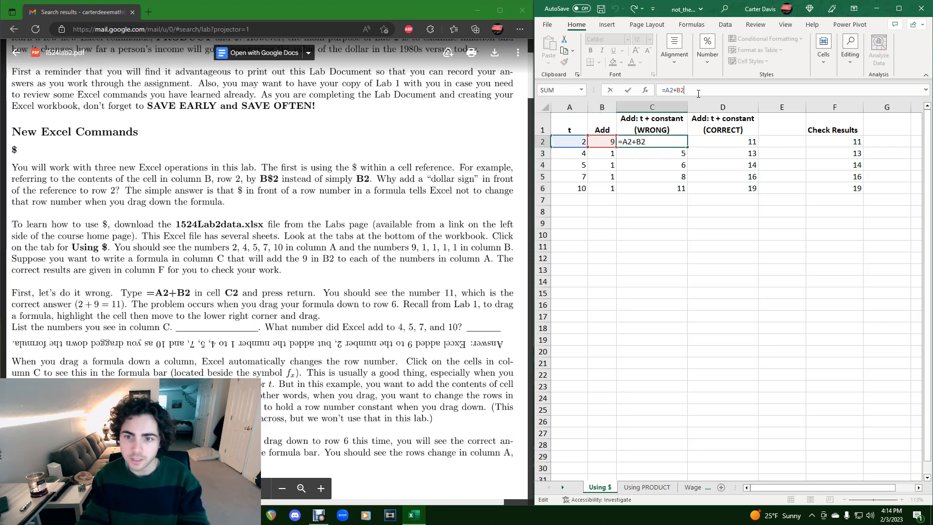
key("Return")
key("Up")
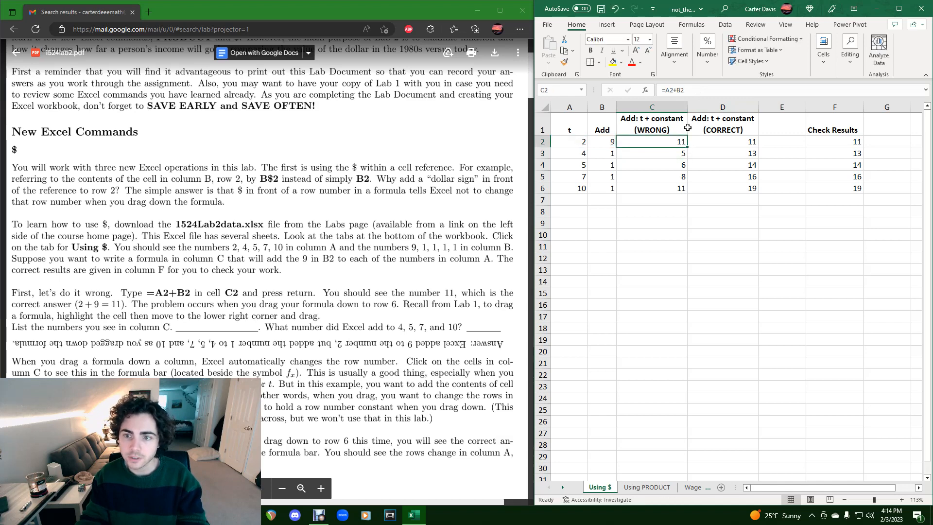
left_click(695, 93)
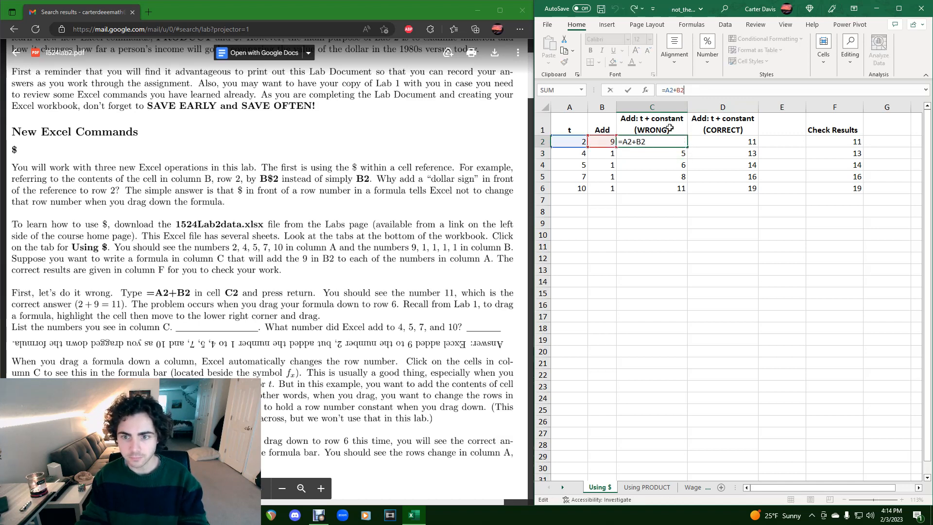
key("Return")
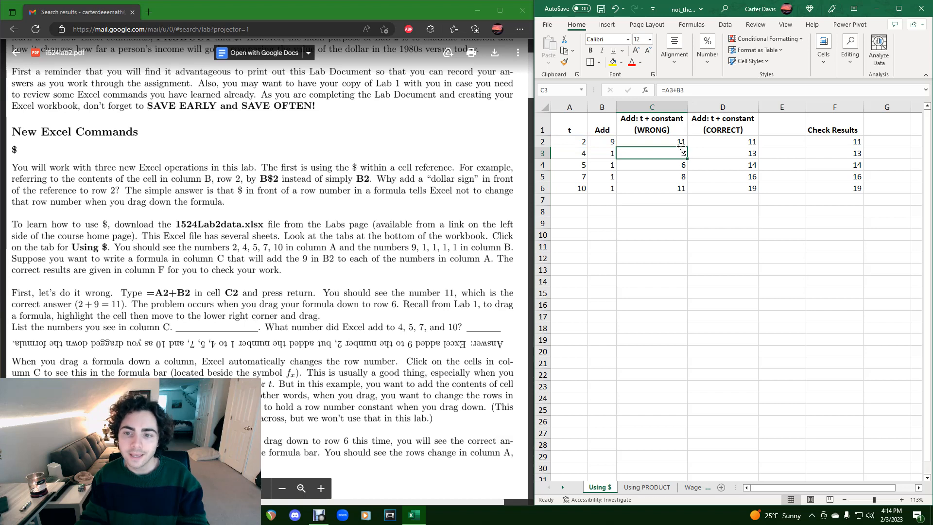
left_click(679, 143)
left_click_drag(685, 147, 685, 191)
left_click(670, 161)
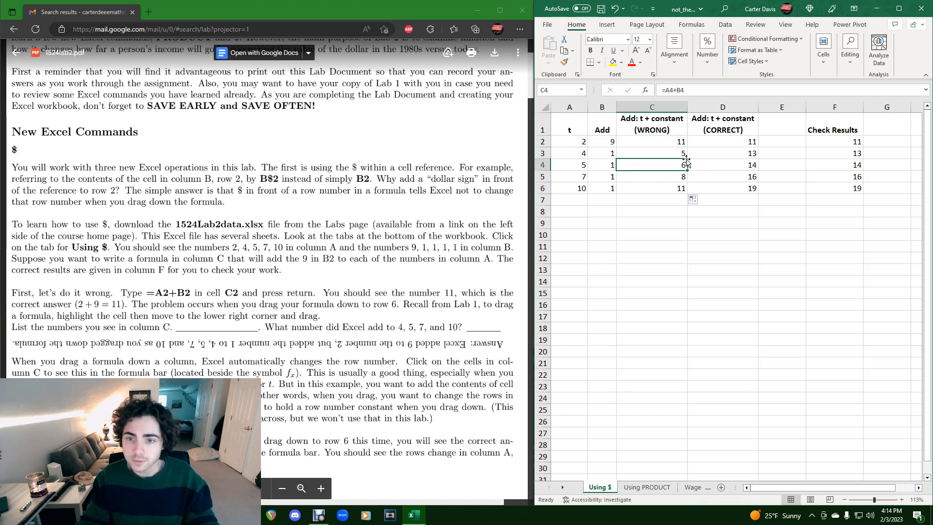
Step: Compare the Add constant in B2 with each t value in A2 through A6 to see which sums are wanted
left_click(600, 152)
left_click(601, 141)
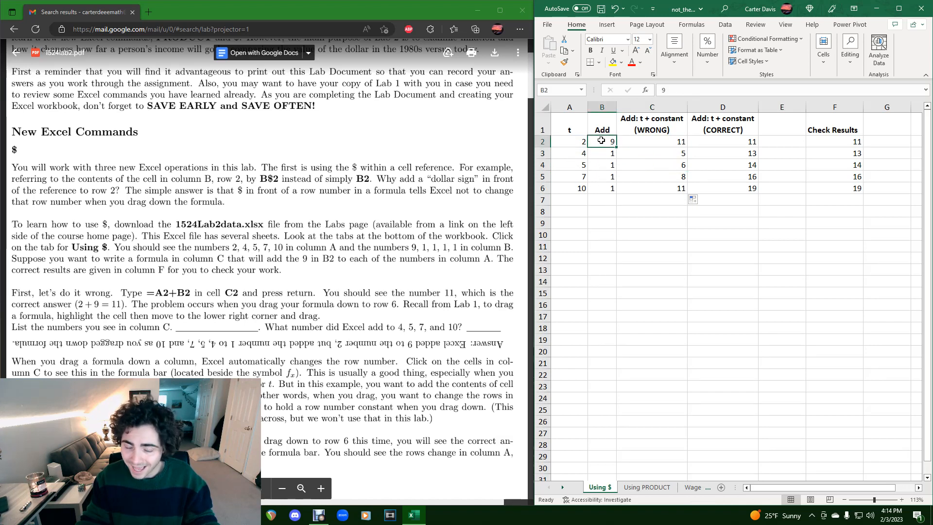
left_click(586, 143)
left_click(584, 154)
left_click(583, 165)
left_click(583, 178)
left_click(582, 188)
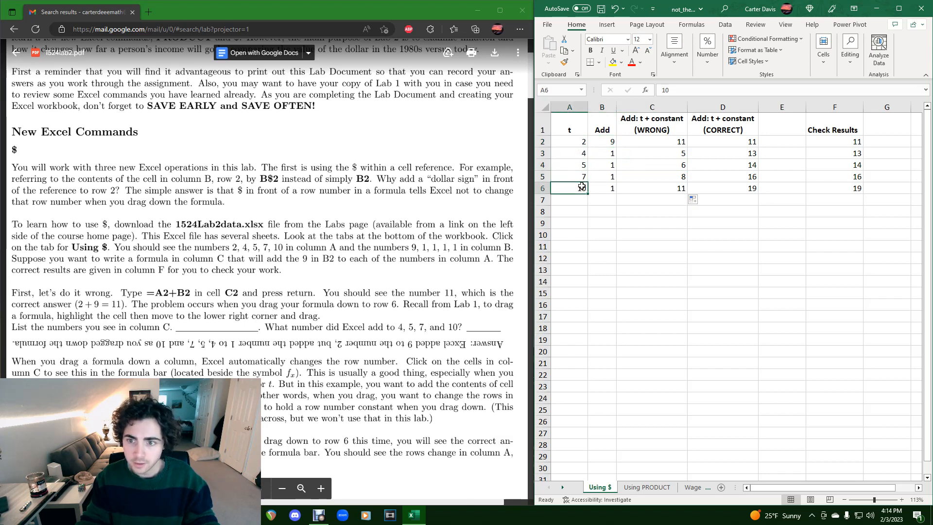
left_click(604, 139)
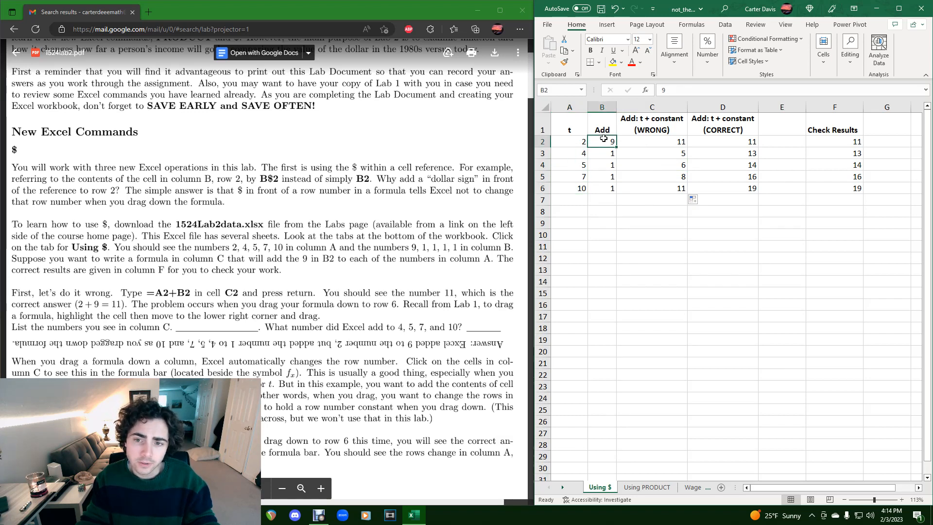
left_click(578, 141)
left_click(578, 153)
left_click(578, 165)
left_click(578, 178)
left_click(577, 188)
Step: Inspect the formula in D2 of the CORRECT column and its fixed-row reference to the Add column
left_click(719, 144)
double_click(719, 144)
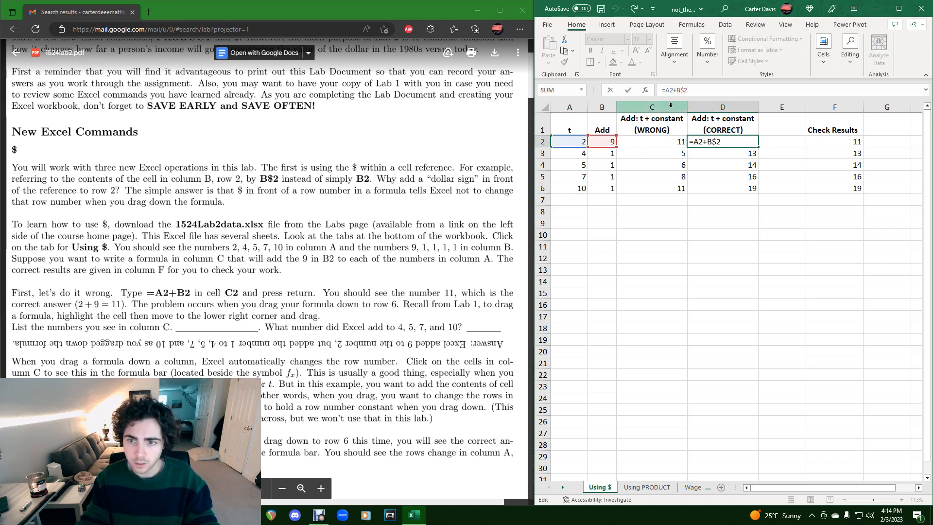
left_click(685, 95)
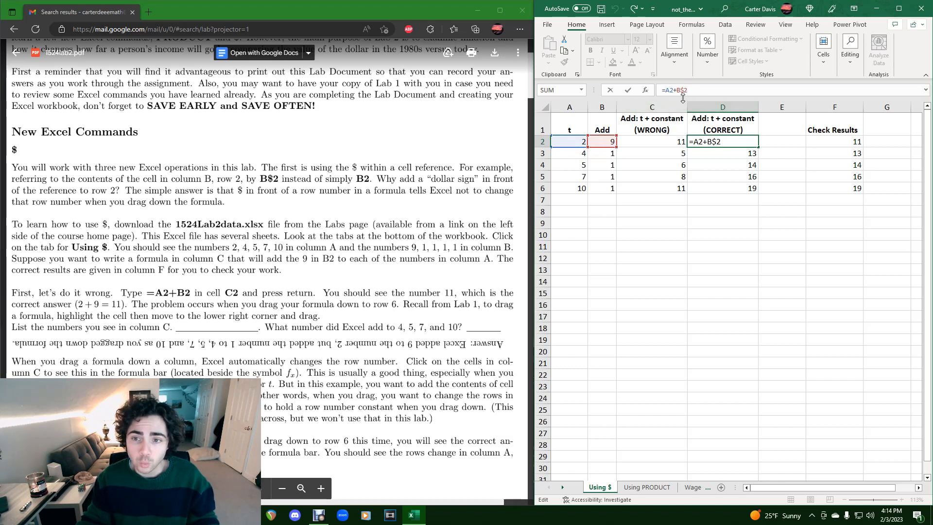
key("Return")
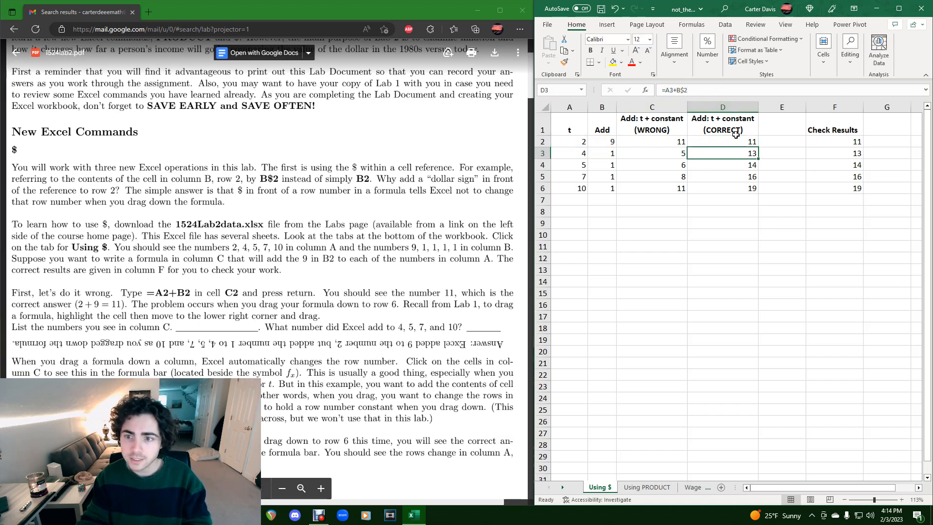
Step: Inspect the formulas in D3 through D6 one by one to see which cell references change down the column
left_click(694, 91)
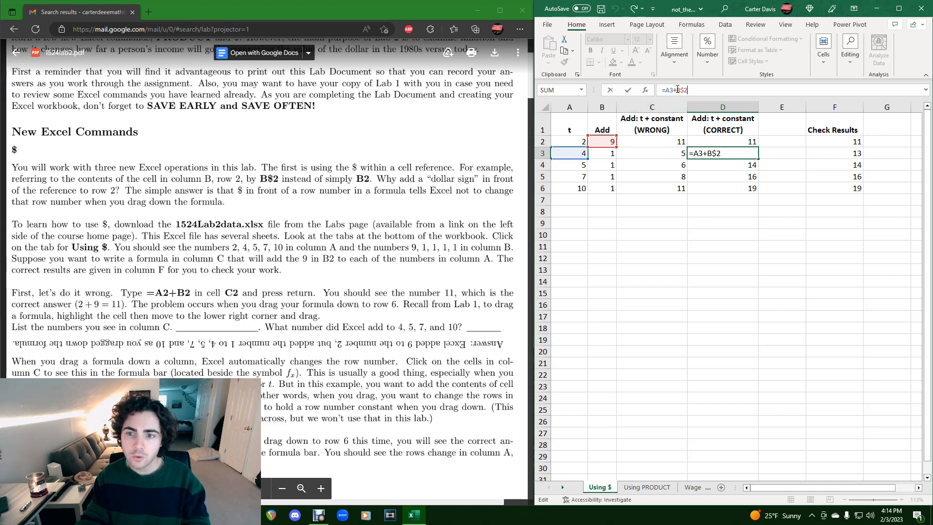
key("Return")
left_click(695, 91)
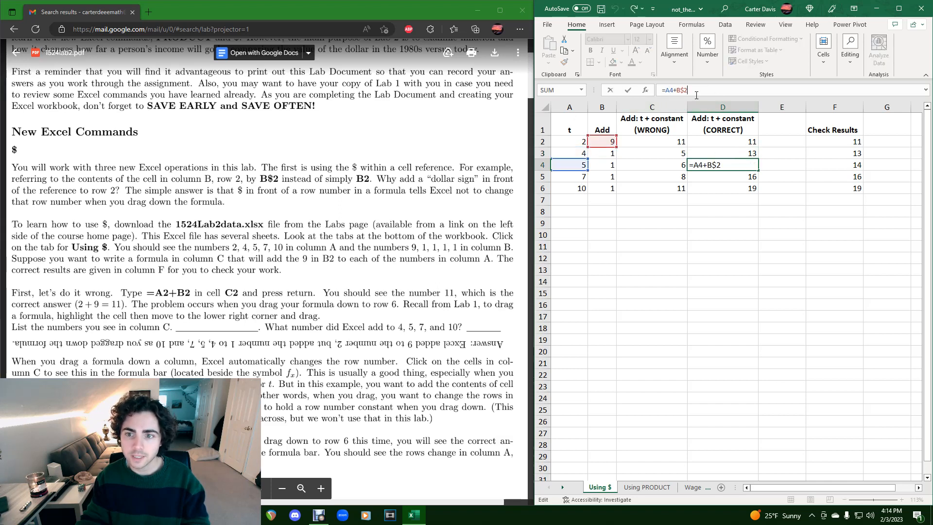
key("Return")
left_click(698, 89)
key("Return")
left_click(695, 89)
key("Return")
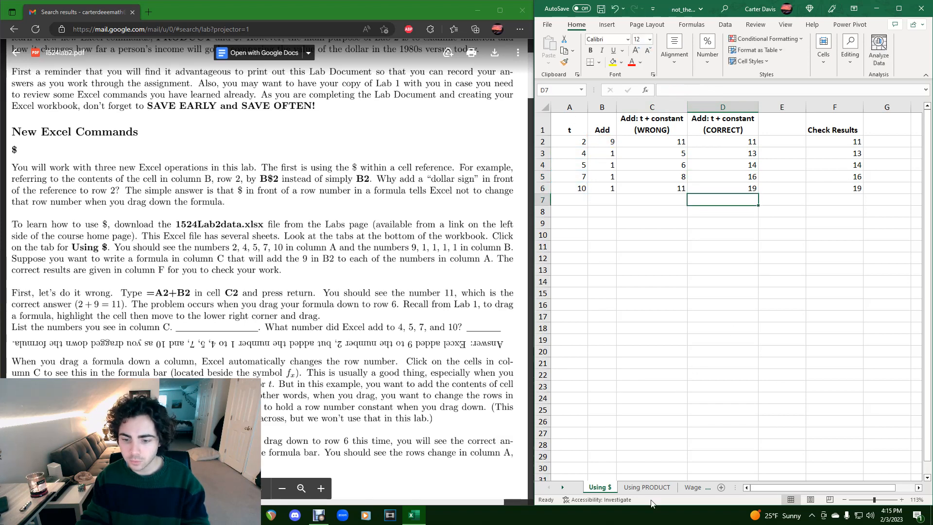
Step: Read the PRODUCT section of the Lab 2 document, including its example products and formulas
scroll(269, 303, "down", 6)
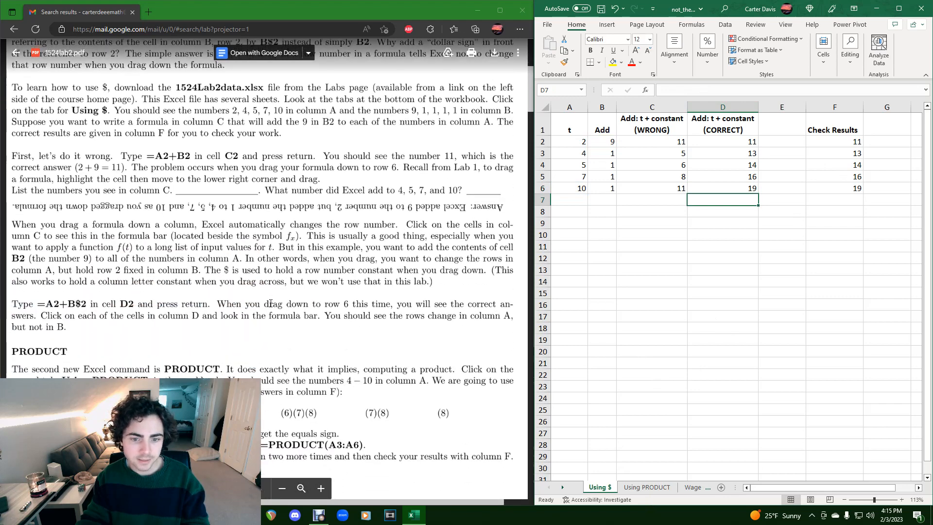
scroll(68, 204, "down", 2)
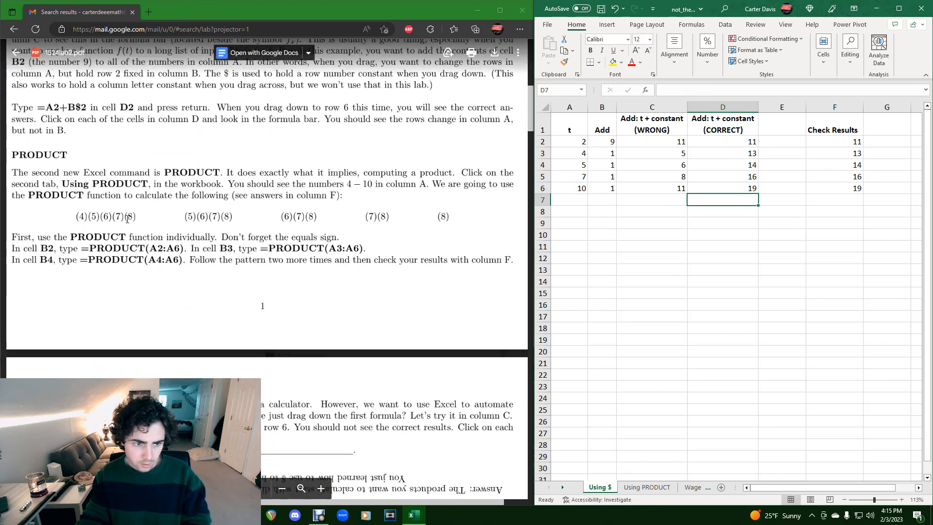
double_click(55, 145)
left_click(55, 149)
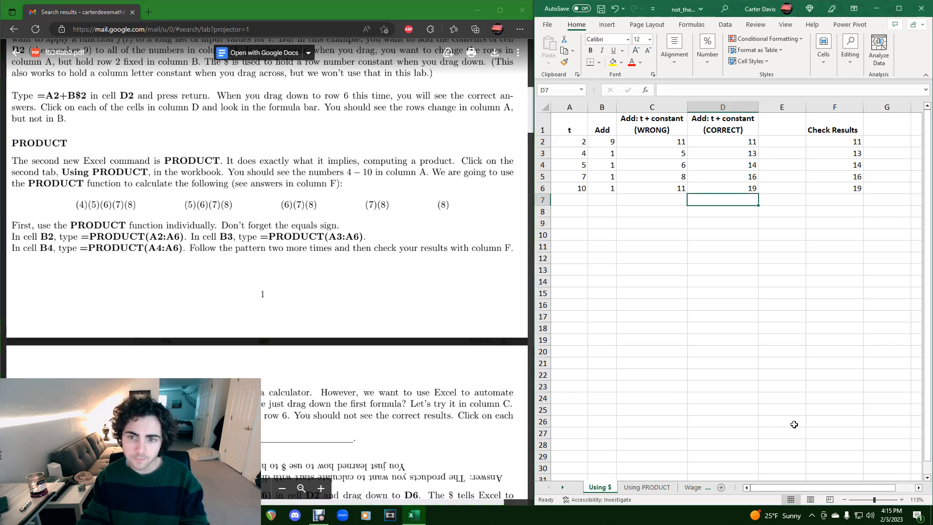
Step: Open the Using PRODUCT sheet and bring its number and formula columns into view
left_click(665, 488)
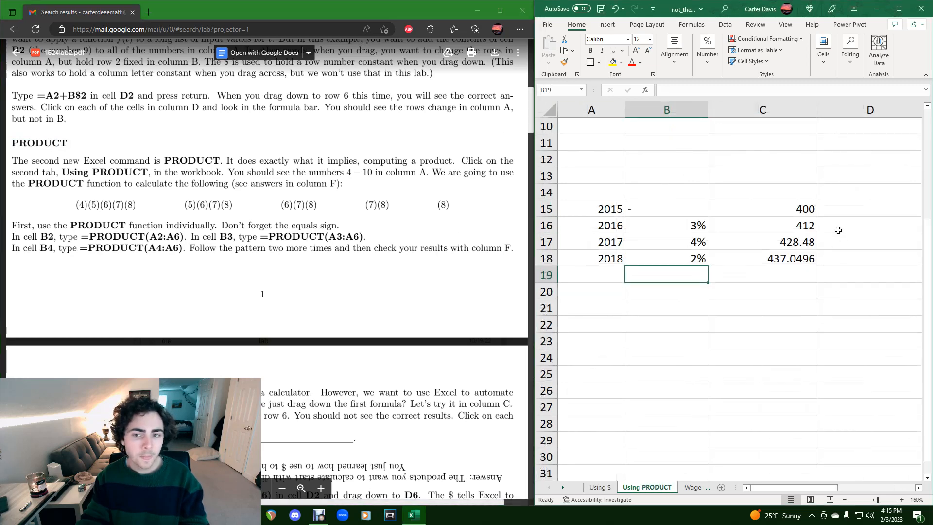
scroll(546, 192, "up", 3)
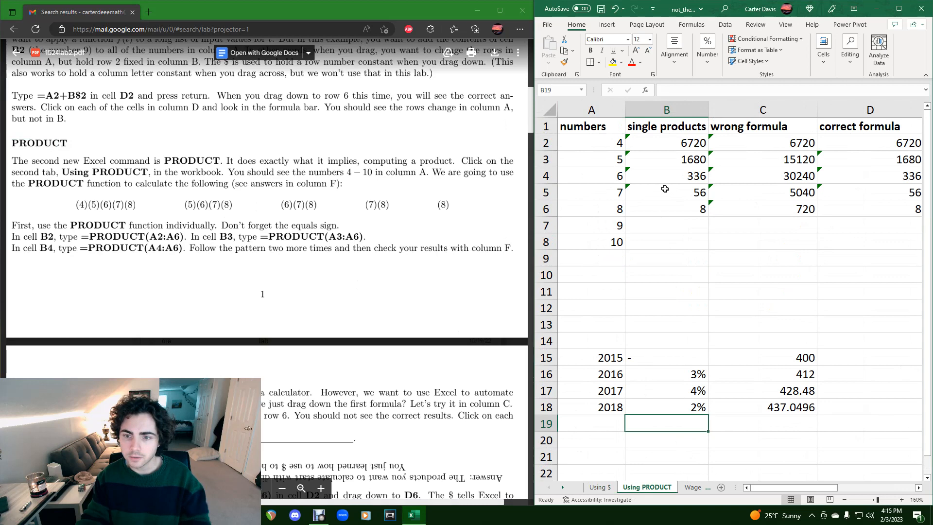
scroll(672, 189, "down", 2)
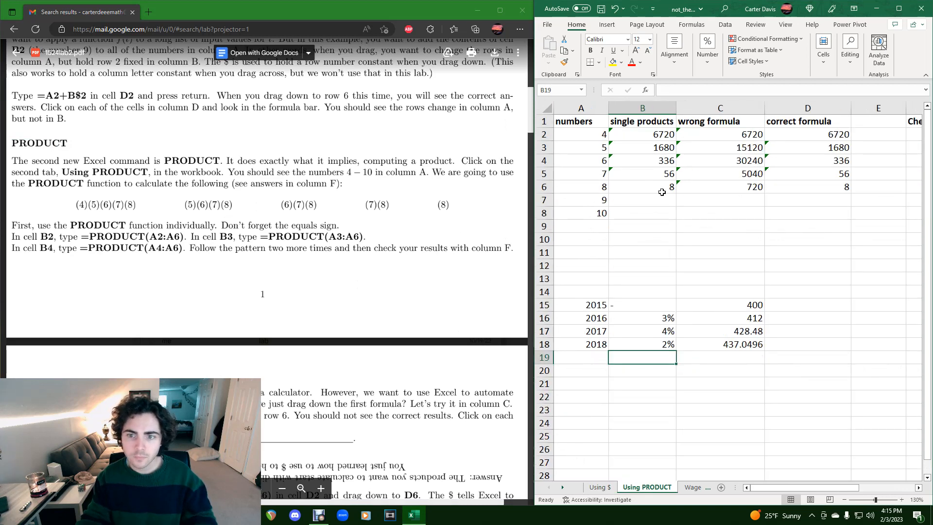
Step: Highlight successive ranges of column A ending around A6 to show which numbers each product multiplies
left_click(601, 135)
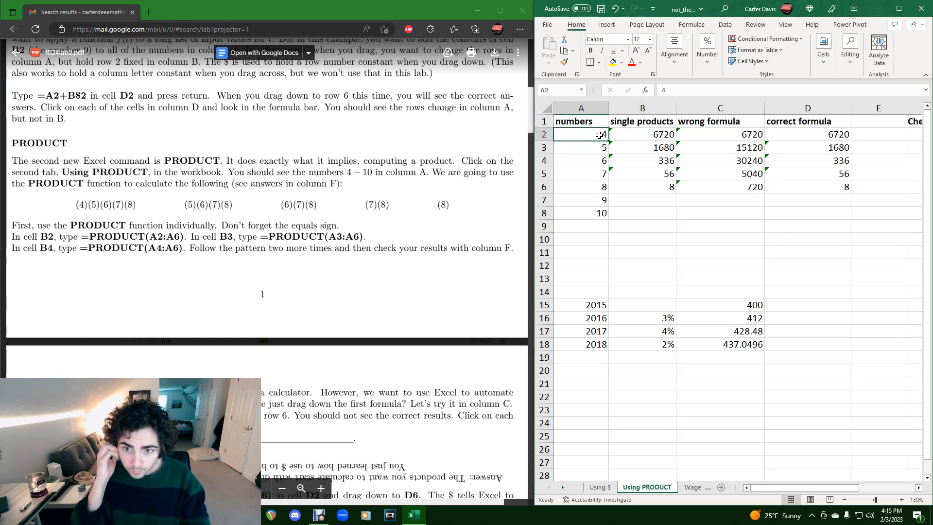
left_click_drag(596, 135, 597, 188)
left_click(598, 187)
left_click_drag(594, 148, 599, 196)
left_click(598, 197)
left_click_drag(594, 162, 601, 185)
double_click(600, 185)
key("Escape")
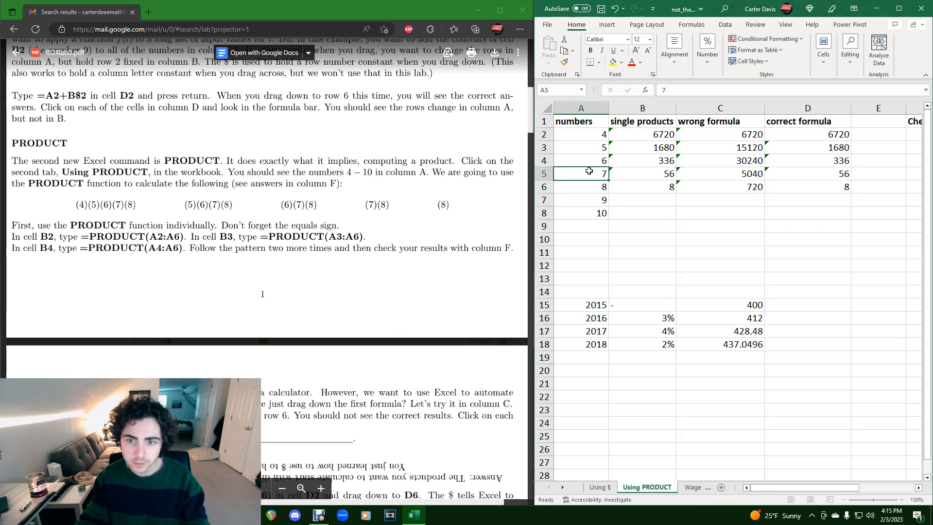
Step: Inspect the PRODUCT formulas in B2 through B6 of the single products column, checking which column A range each one uses
left_click(654, 134)
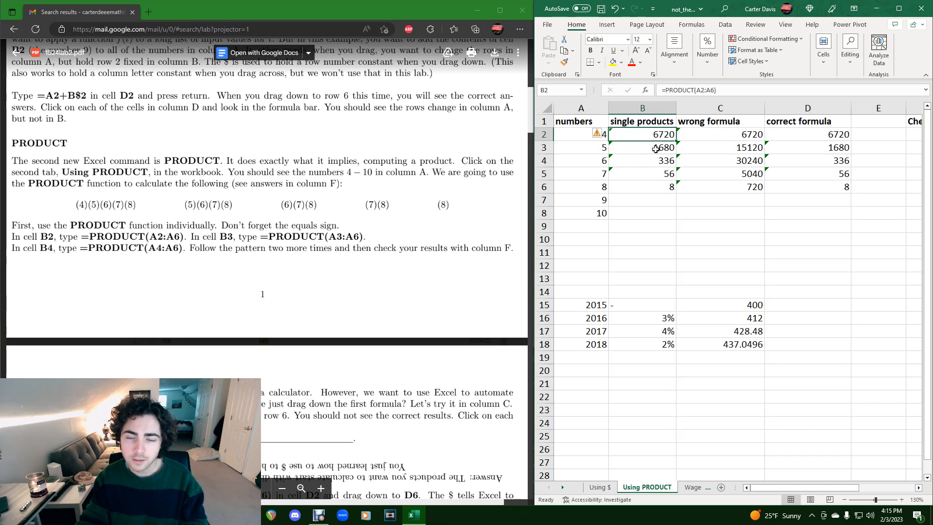
left_click(718, 90)
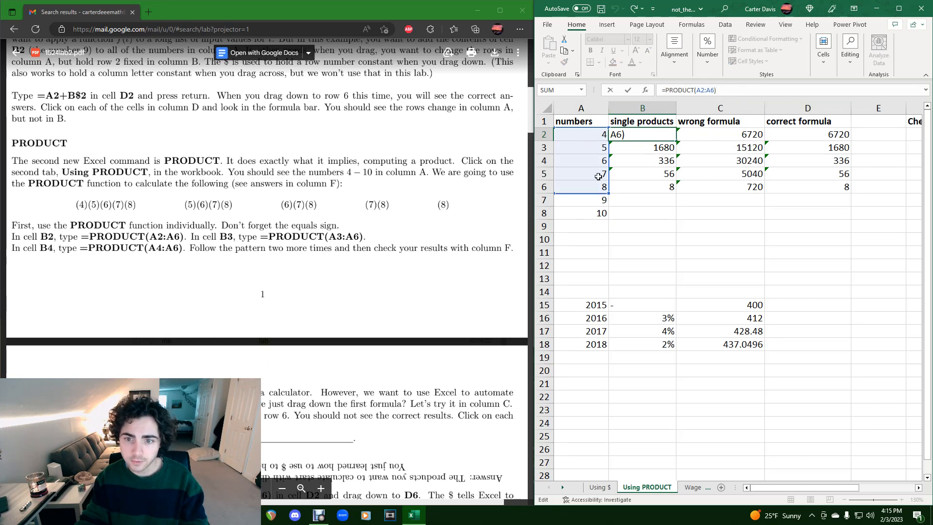
key("Return")
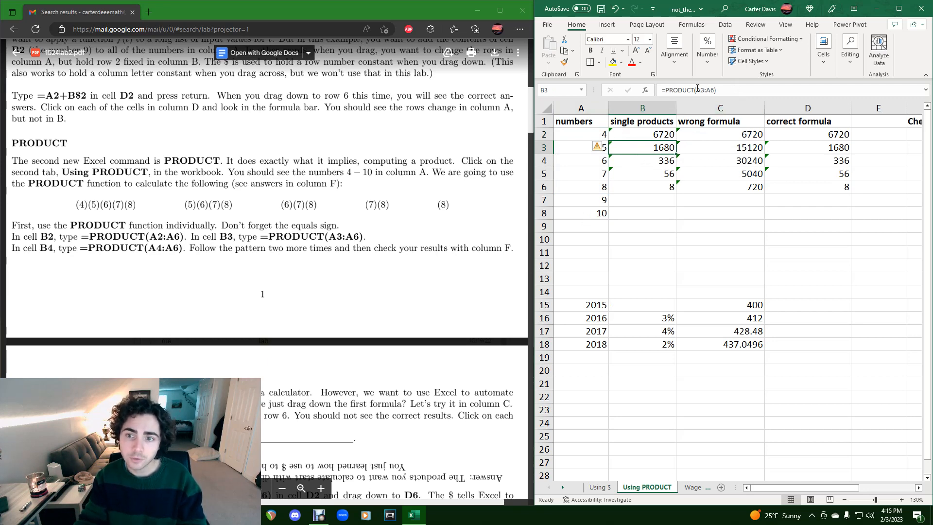
left_click(719, 90)
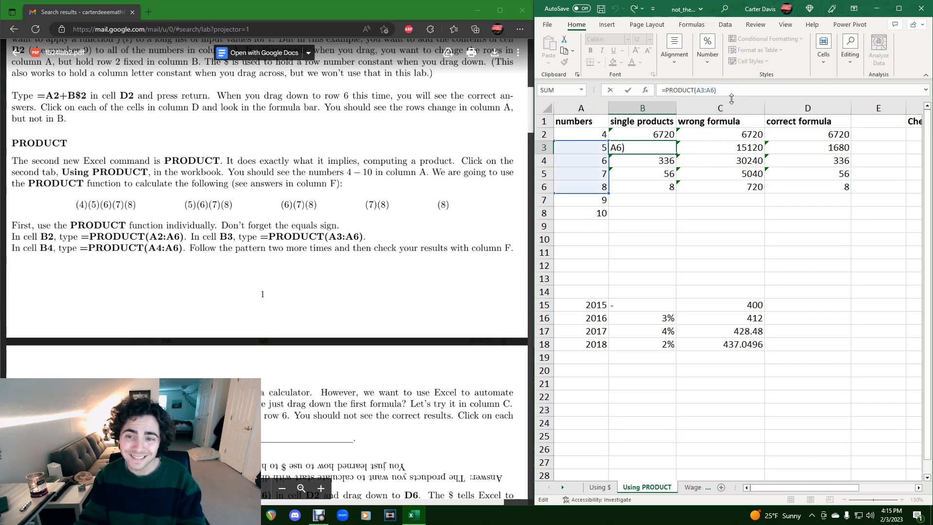
key("Return")
key("F2")
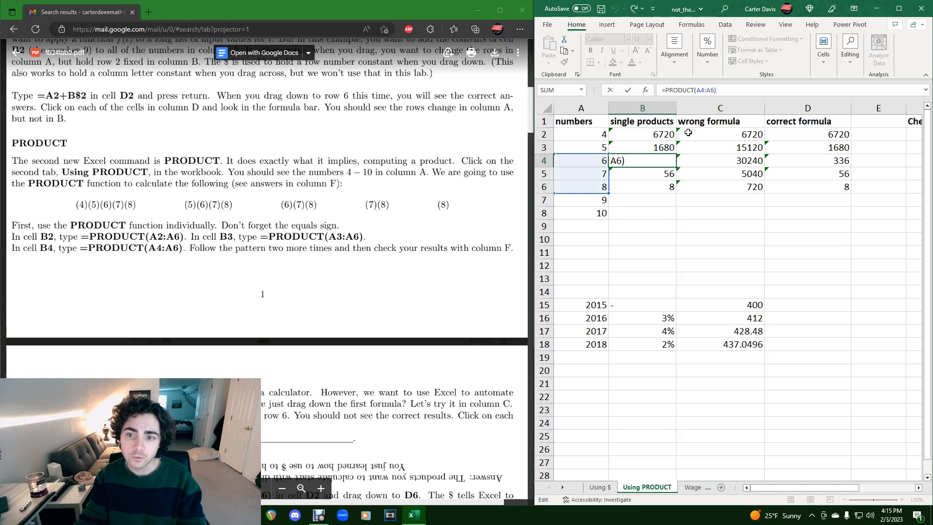
key("Return")
key("F2")
key("Return")
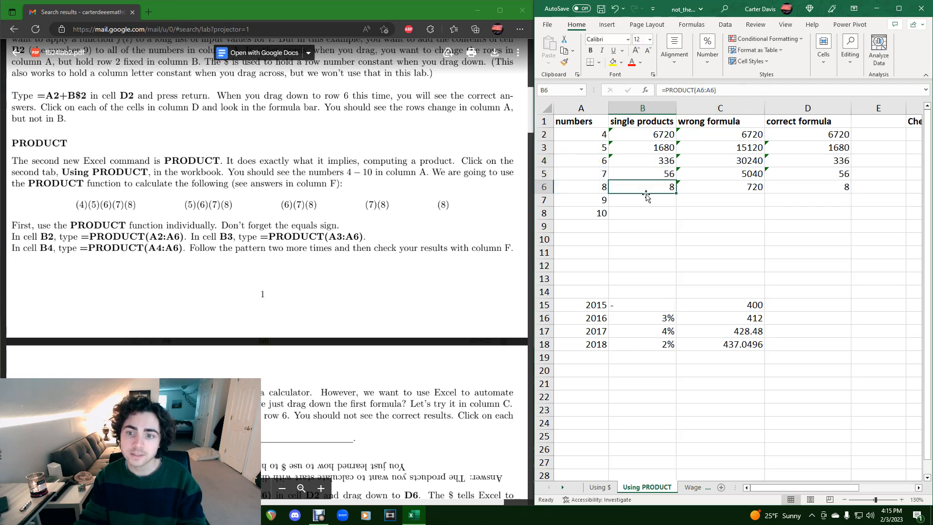
left_click(729, 90)
key("Return")
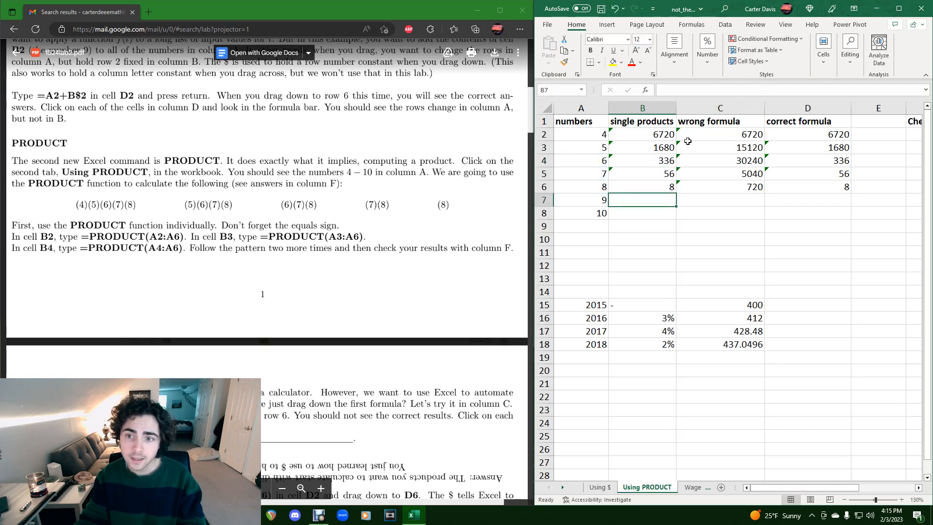
left_click(651, 135)
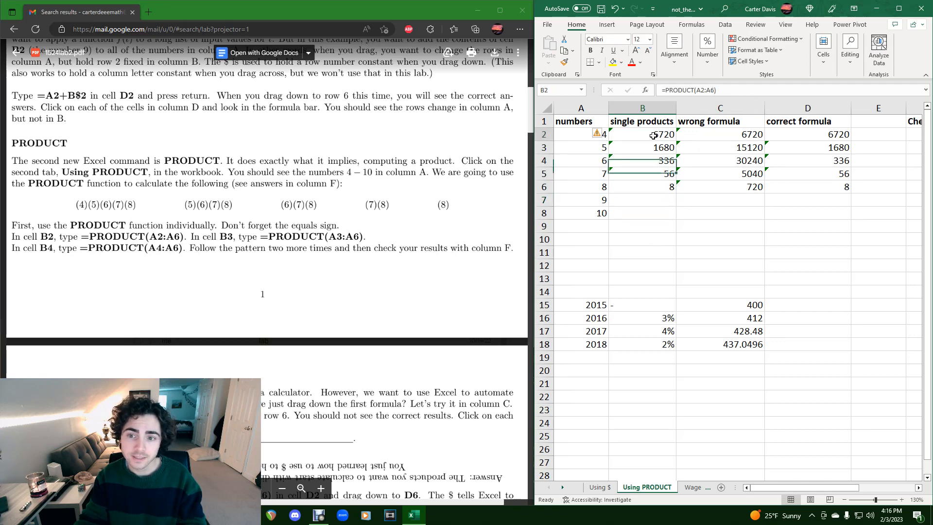
Step: Check the column A range used by the PRODUCT formula in C2, and fill that formula down through C6
left_click(708, 140)
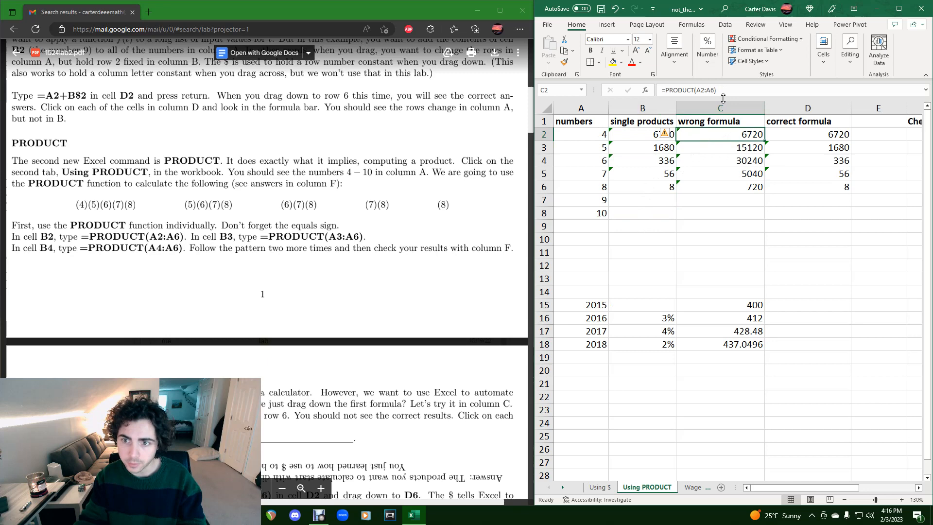
key("F2")
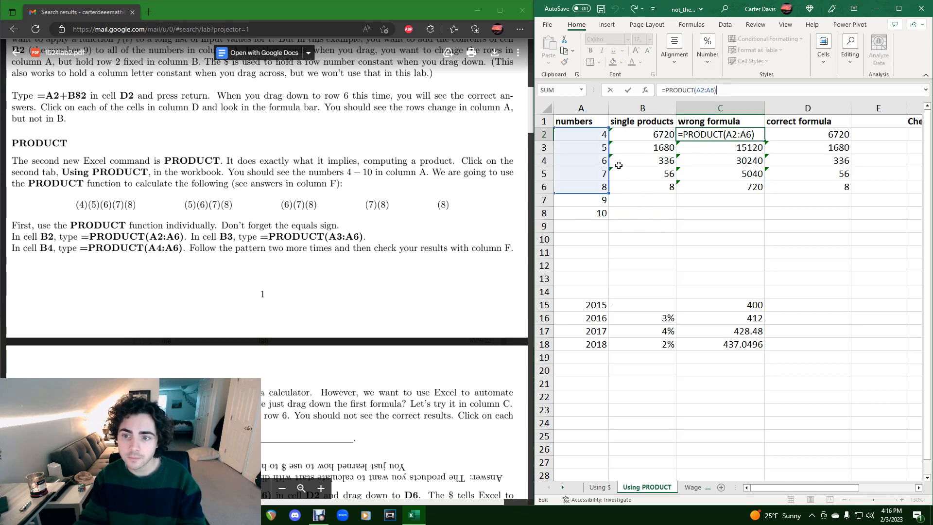
key("Escape")
left_click_drag(764, 141, 762, 192)
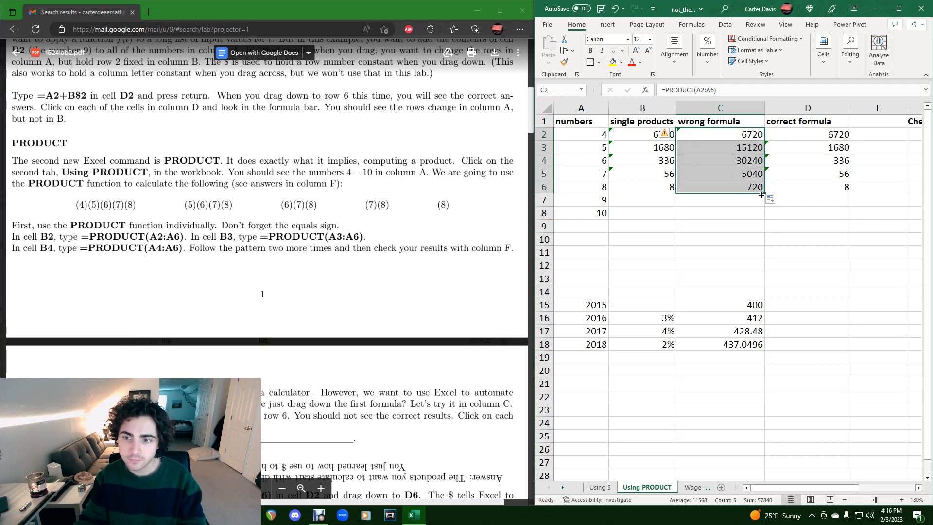
Step: Inspect the filled PRODUCT formulas in the wrong formula column, checking which column A ranges C3 and C4 reference
left_click(752, 151)
left_click(748, 165)
left_click(751, 175)
left_click(754, 188)
left_click(752, 146)
left_click(737, 89)
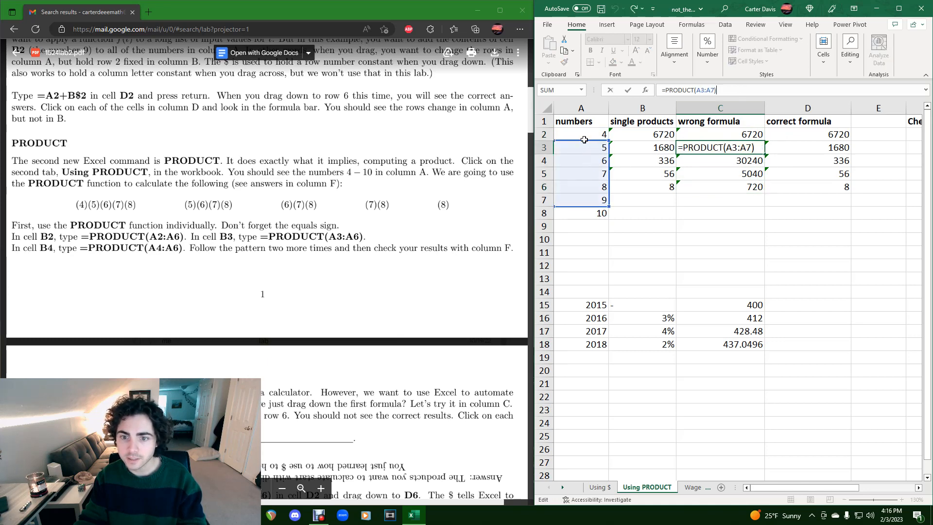
key("Return")
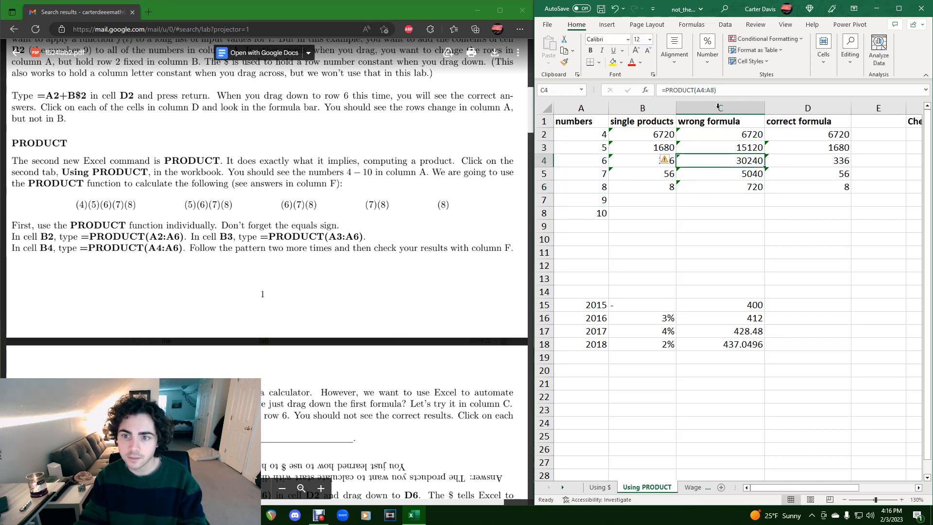
left_click(729, 90)
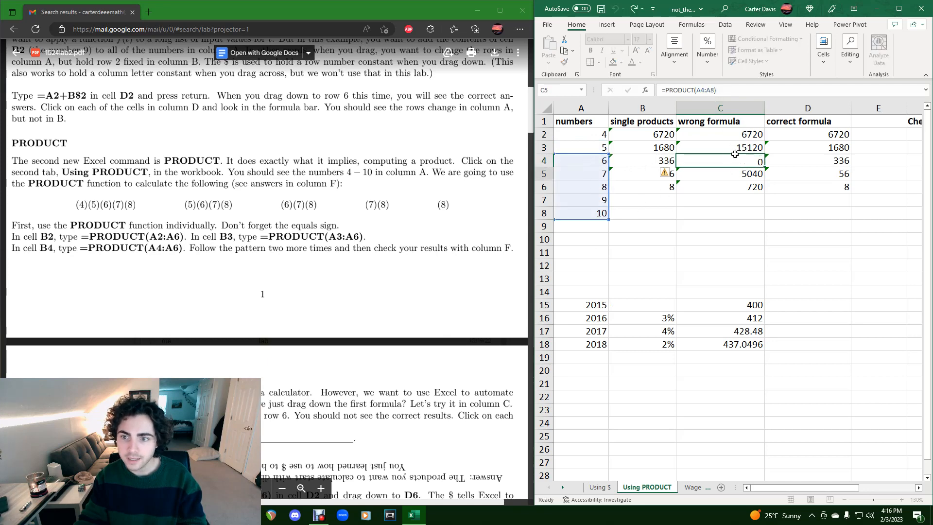
key("Return")
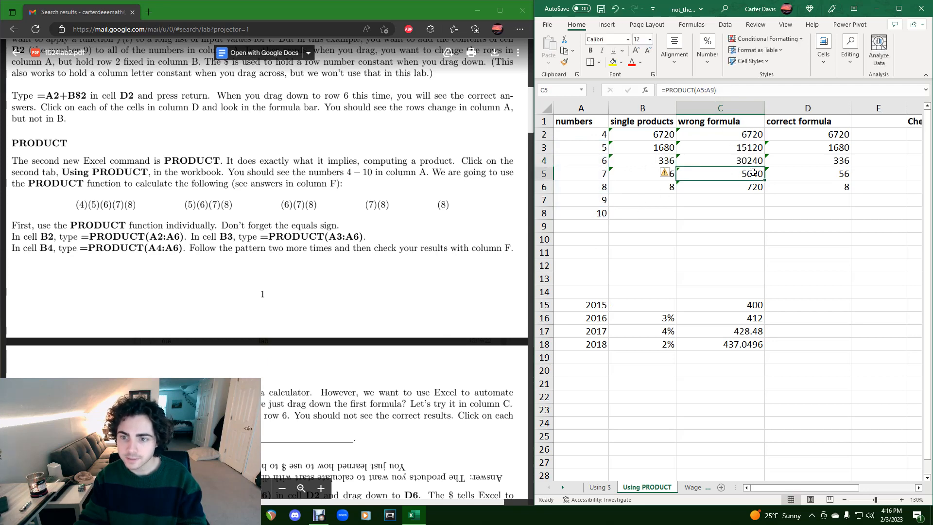
Step: View the formula in D2 and highlight successive column A ranges ending at A6, down to the single cell A6
left_click(808, 134)
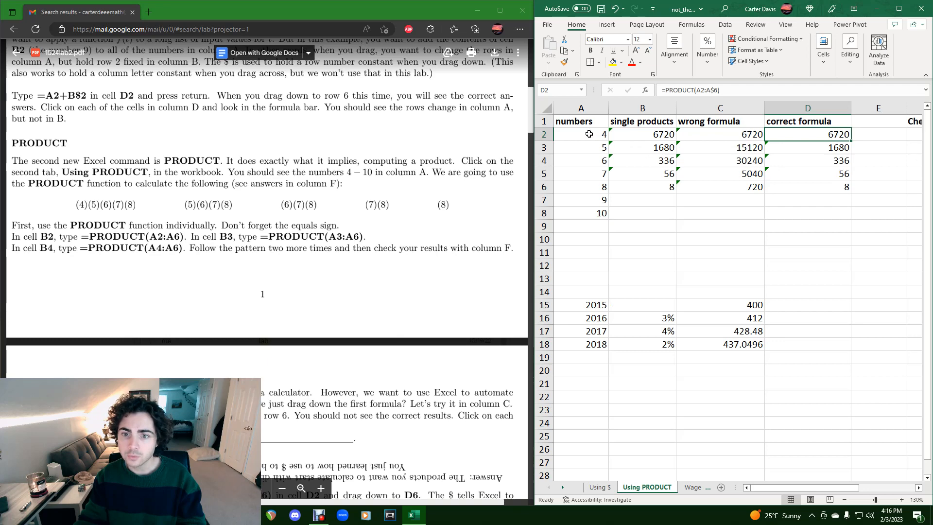
left_click_drag(588, 134, 601, 185)
left_click_drag(604, 147, 596, 184)
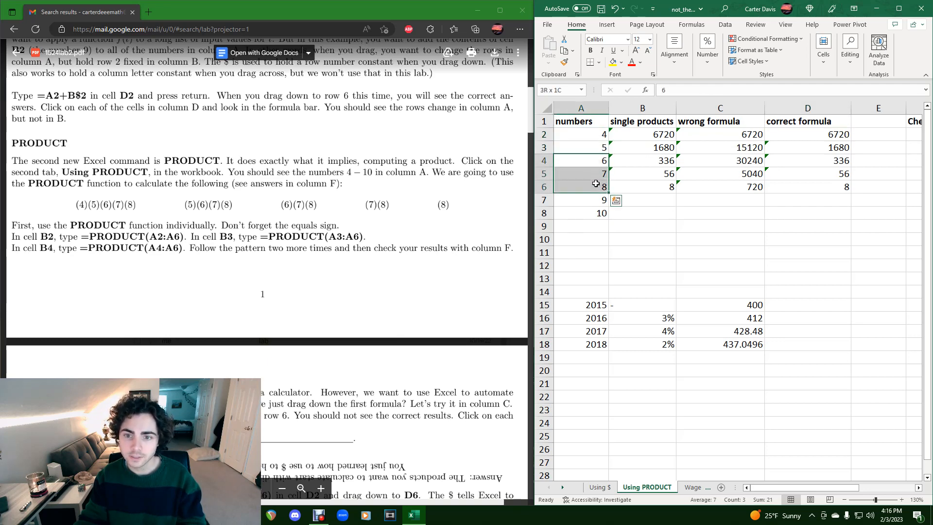
left_click(597, 184)
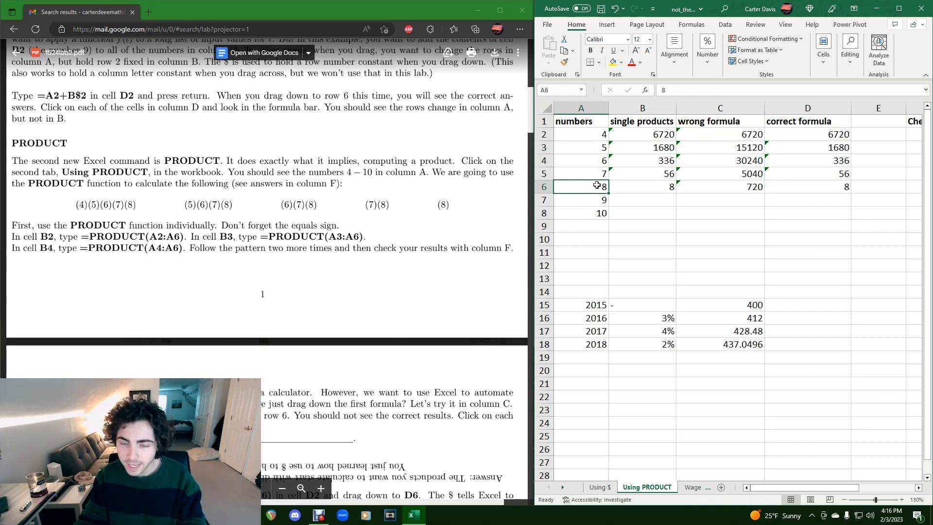
Step: Inspect the PRODUCT formulas in D2 through D6 of the correct formula column, checking how each range stays anchored to row 6
left_click(813, 136)
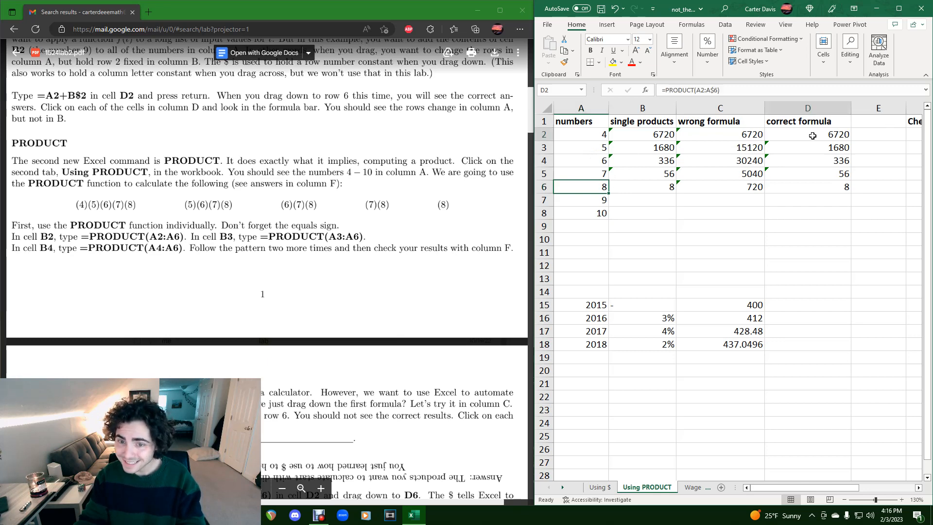
left_click(724, 89)
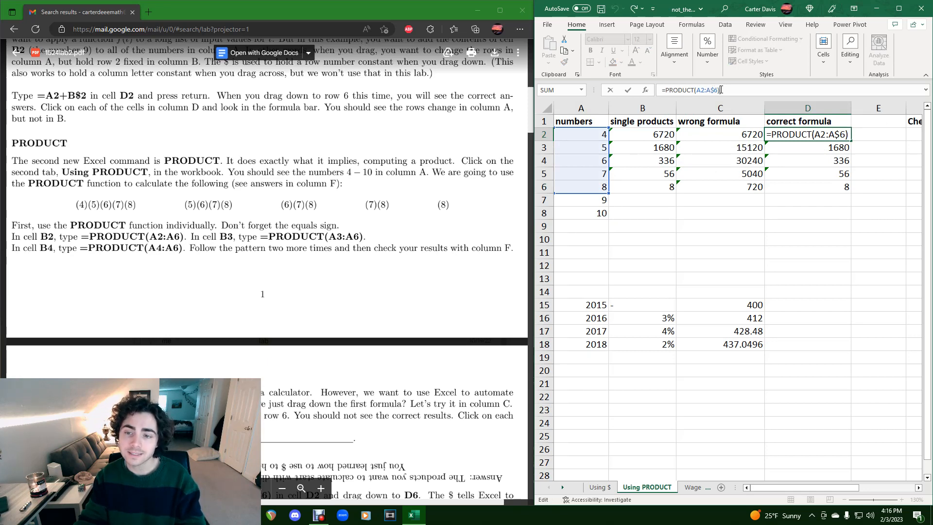
key("Return")
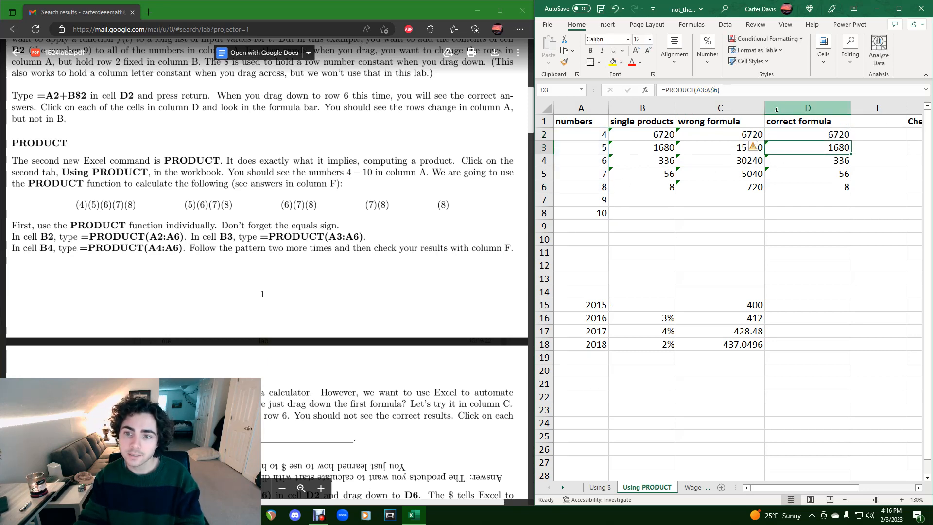
left_click(748, 95)
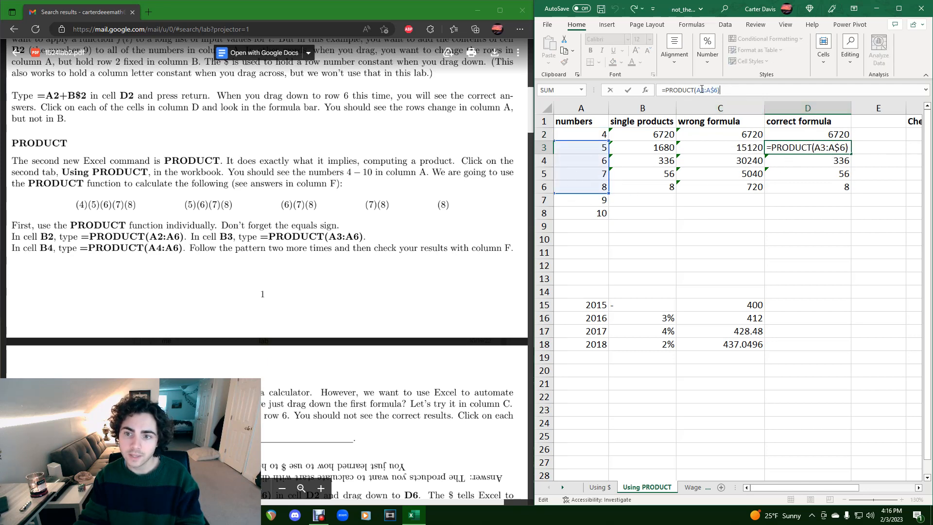
key("Return")
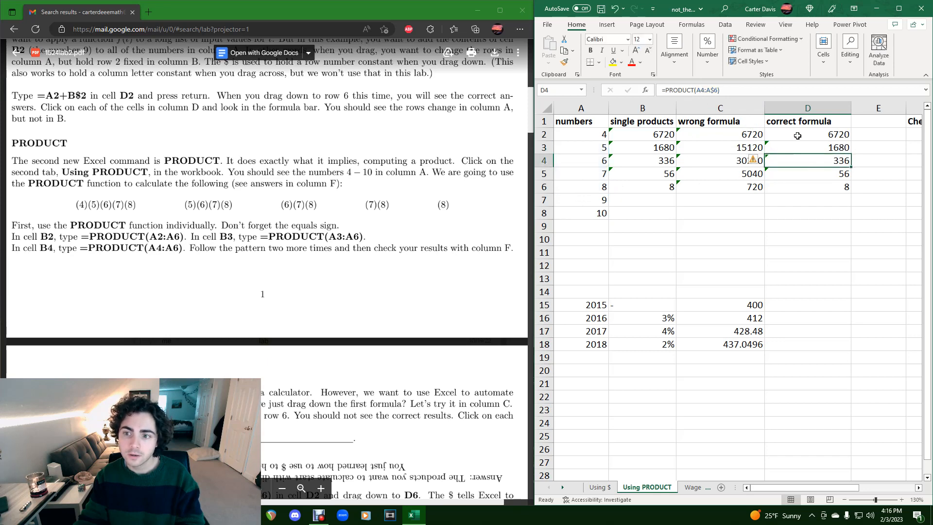
double_click(829, 160)
key("Return")
double_click(829, 170)
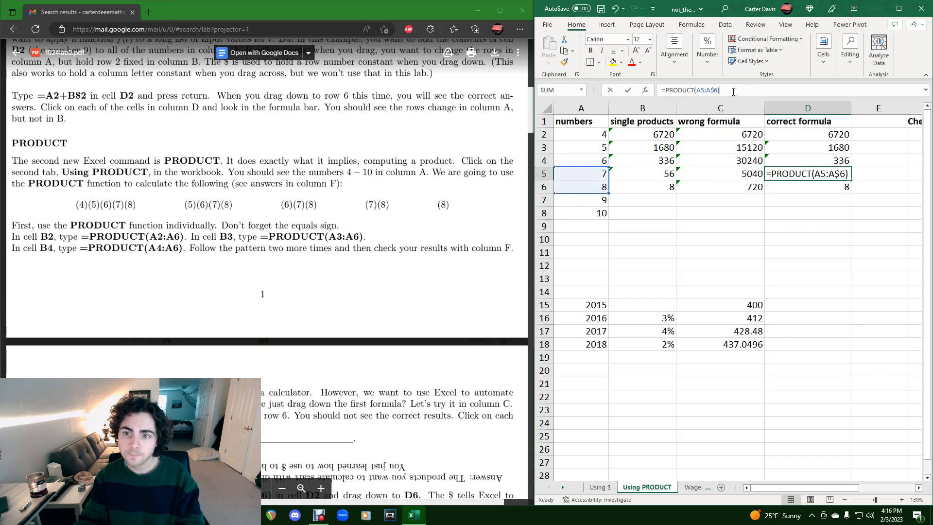
key("Return")
left_click_drag(815, 125, 836, 185)
left_click(834, 185)
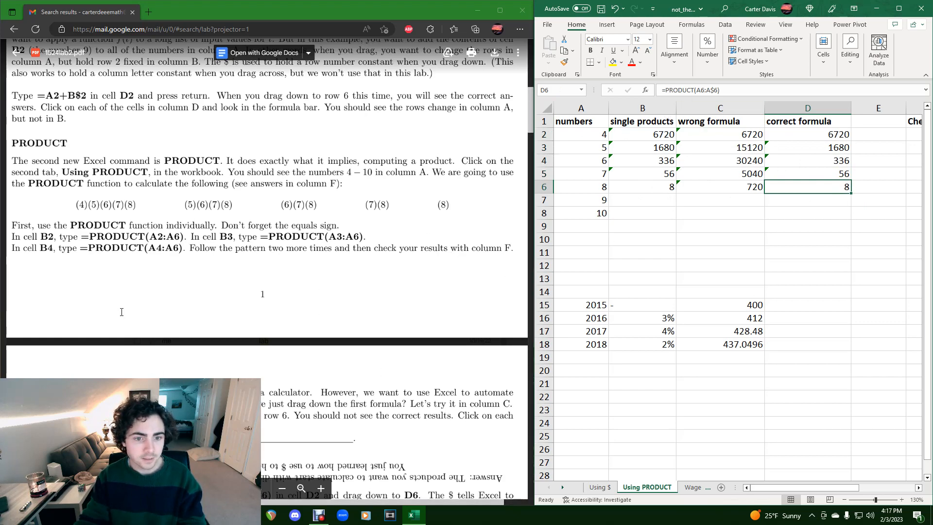
Step: Bring up the PASTE SPECIAL section of the Lab 2 document and highlight its heading
scroll(121, 312, "down", 3)
scroll(242, 275, "down", 5)
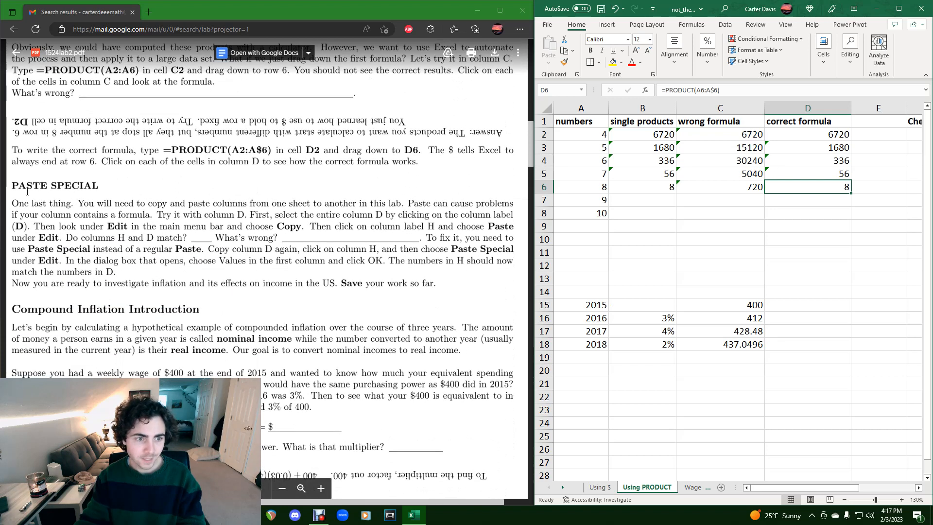
left_click_drag(13, 185, 98, 187)
left_click(92, 187)
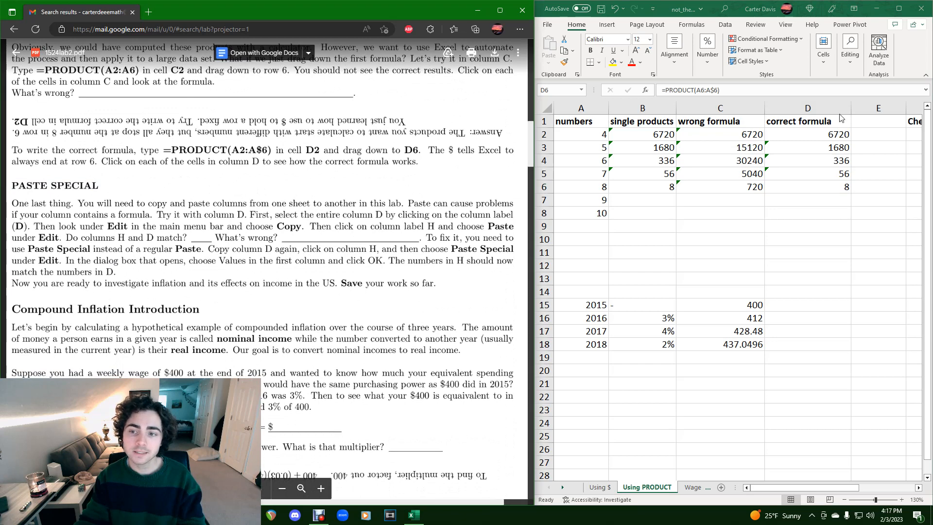
Step: Copy the whole correct formula column D and paste it into column H with a regular paste
left_click(785, 489)
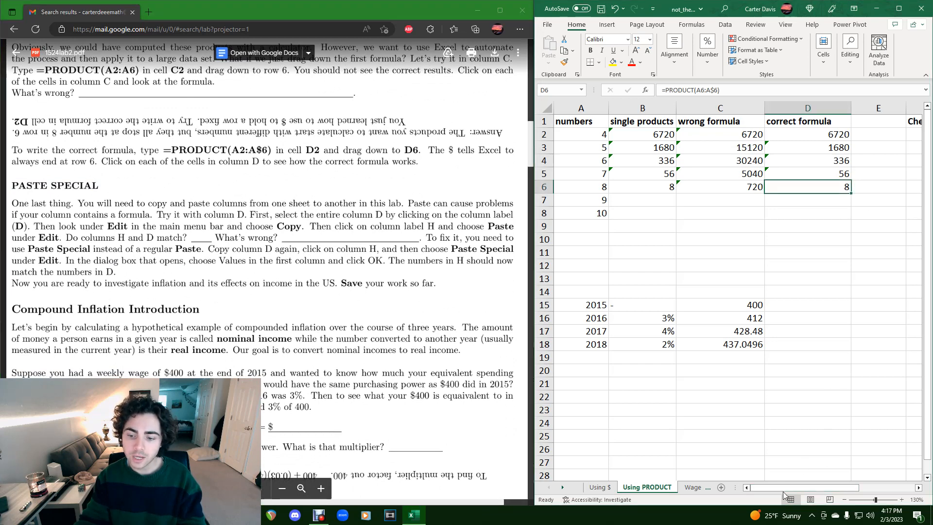
left_click_drag(778, 489, 844, 479)
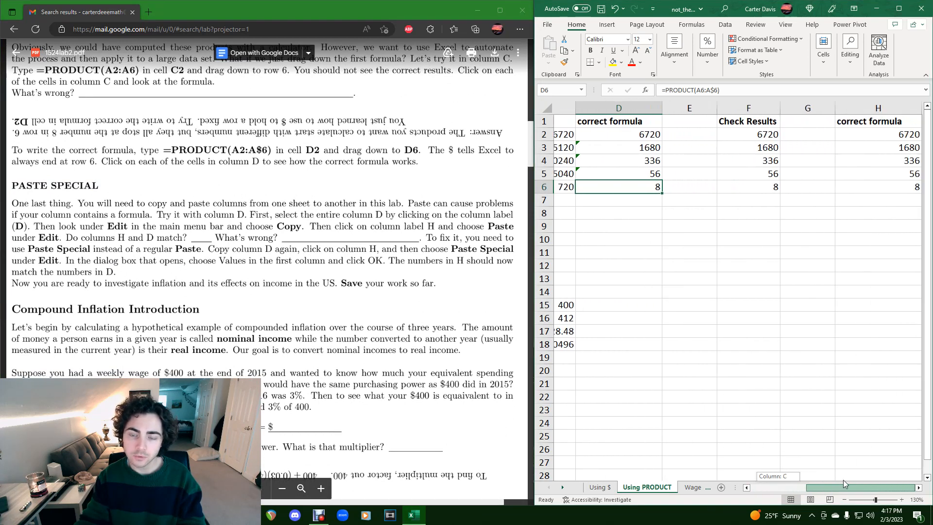
left_click(625, 133)
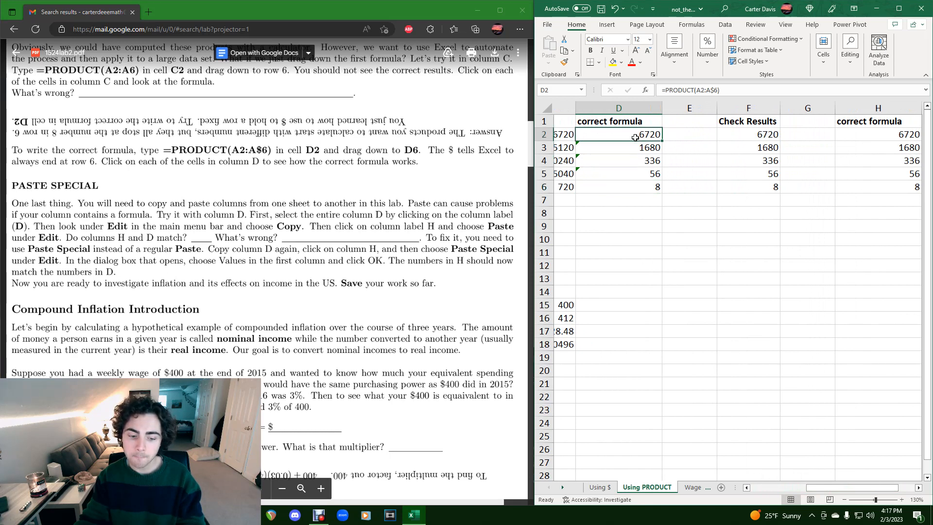
left_click(625, 108)
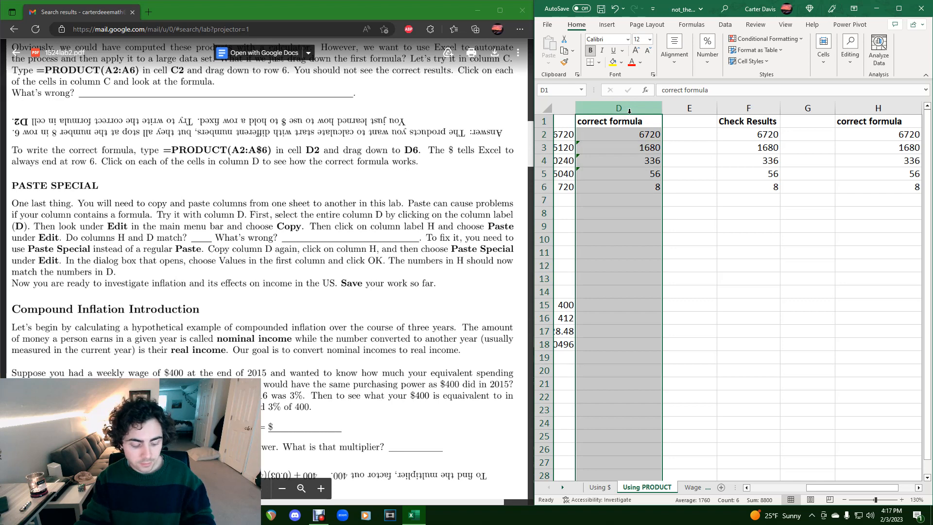
key("ctrl+c")
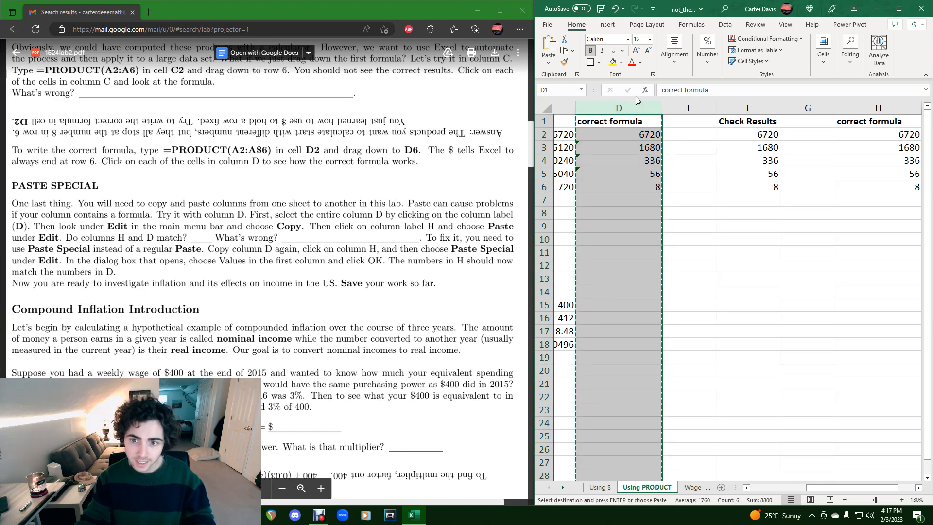
left_click(873, 108)
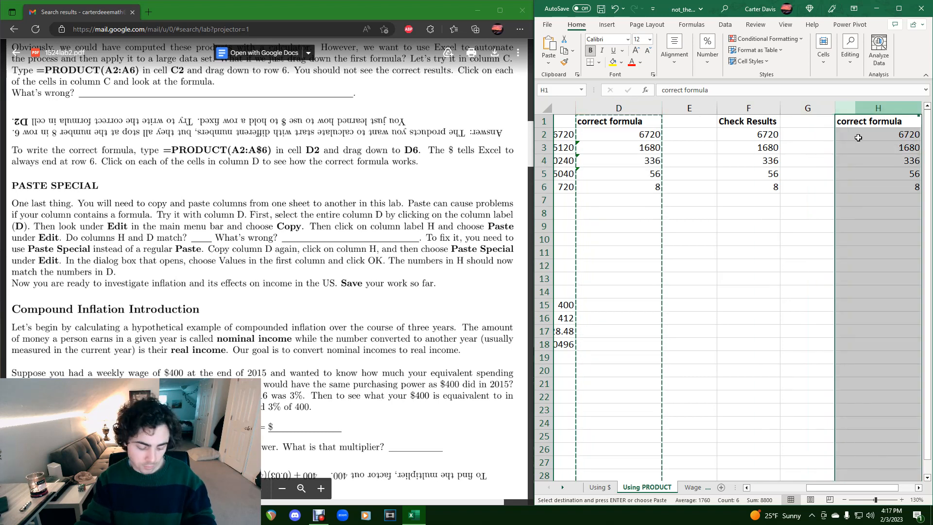
key("ctrl+v")
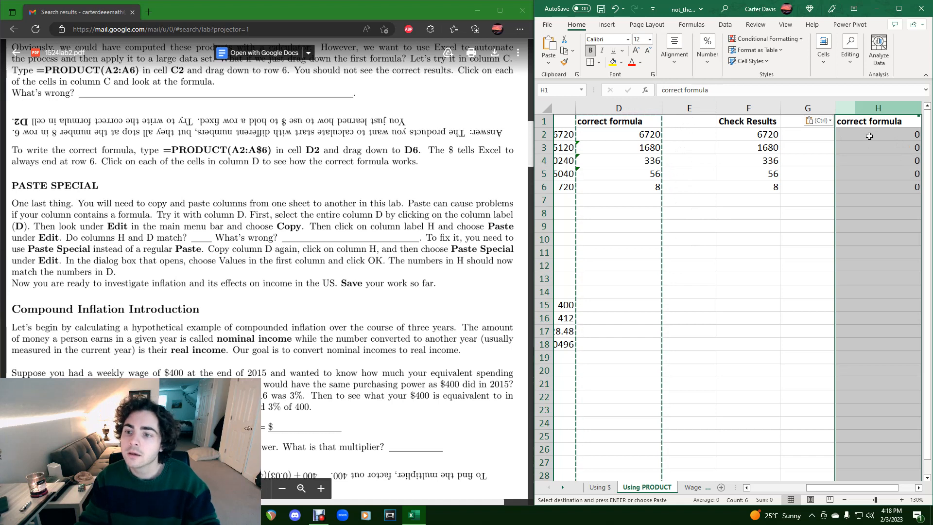
Step: Switch the pasted column H to values only and undo that change
left_click(827, 121)
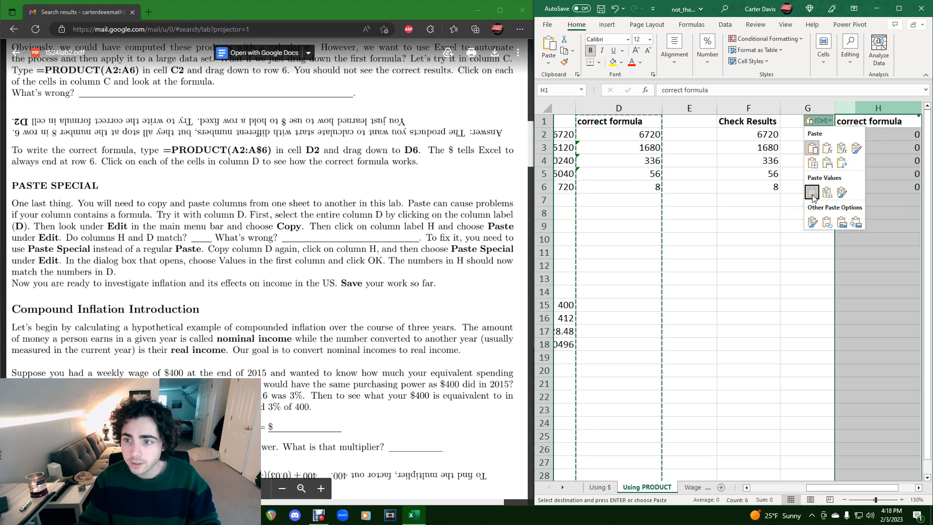
left_click(820, 192)
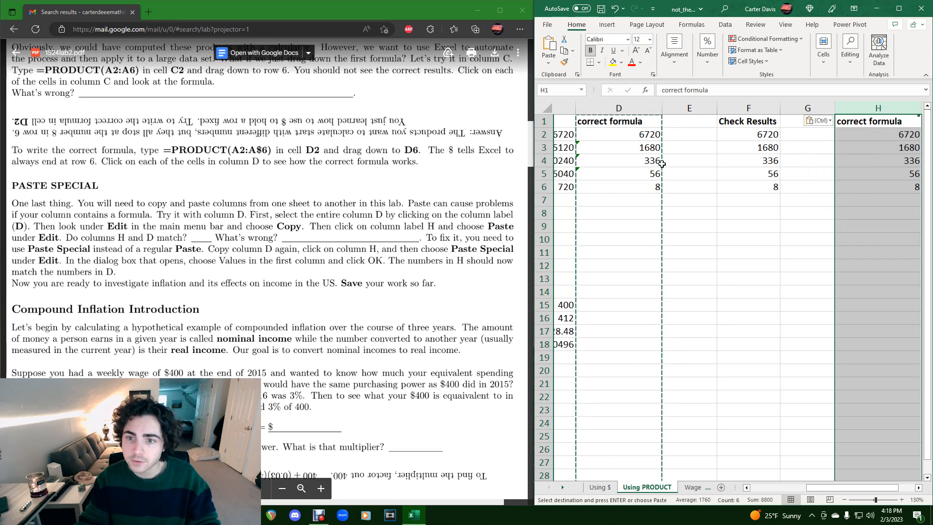
key("ctrl+z")
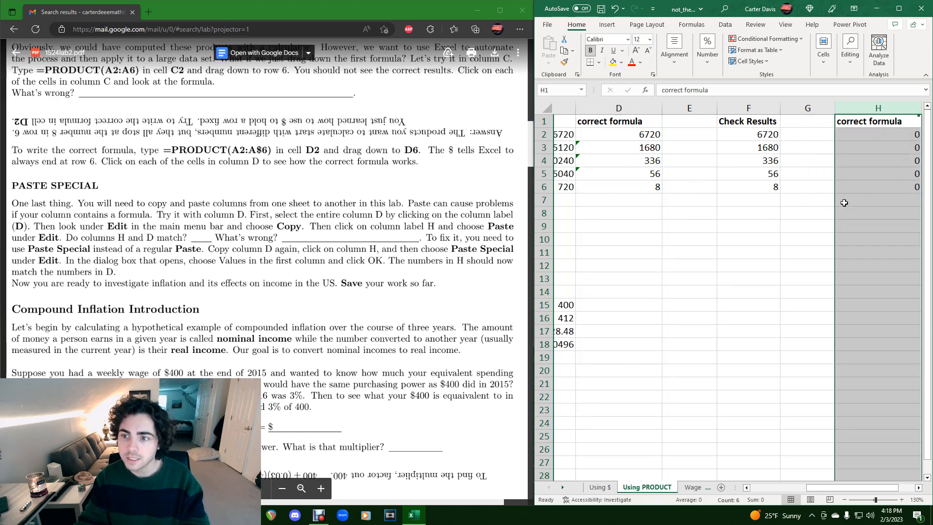
Step: Copy column D again and paste it into column H as values only
left_click(858, 133)
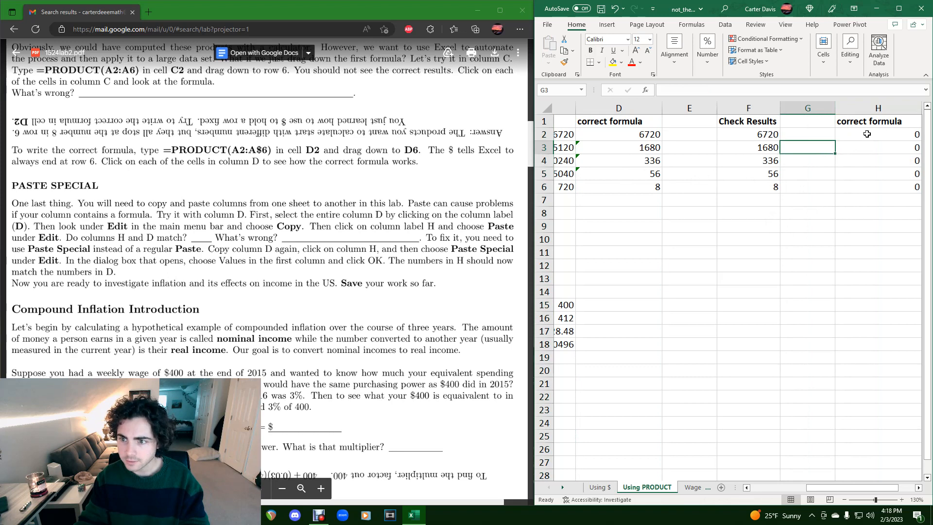
left_click(623, 103)
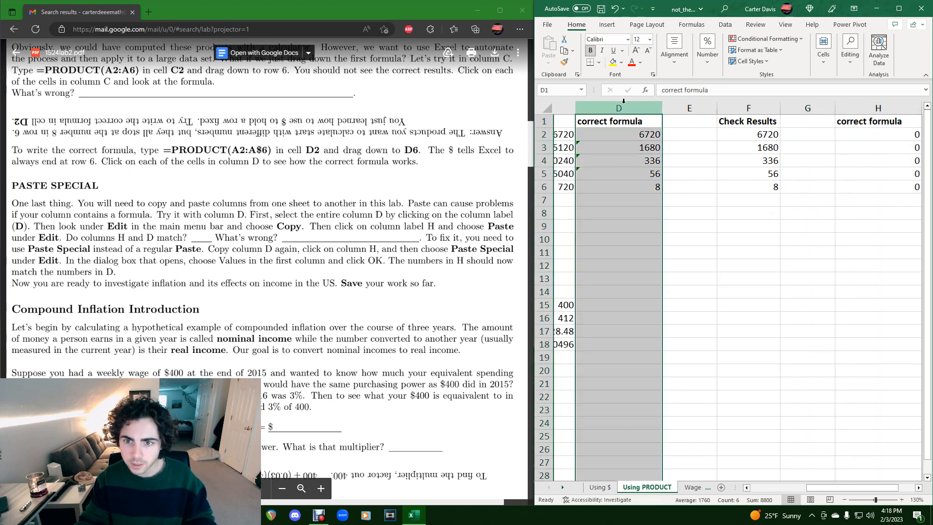
key("ctrl+c")
left_click(748, 108)
left_click(878, 108)
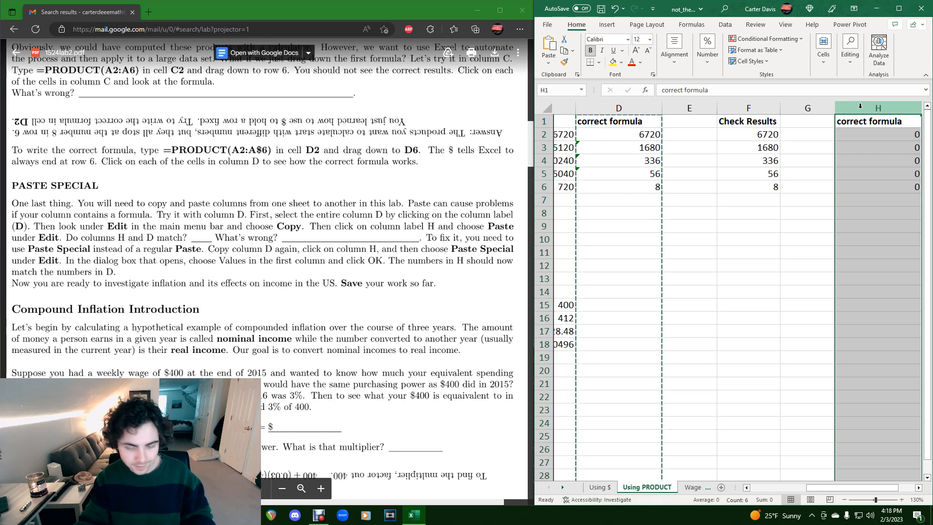
key("ctrl+v")
left_click(823, 122)
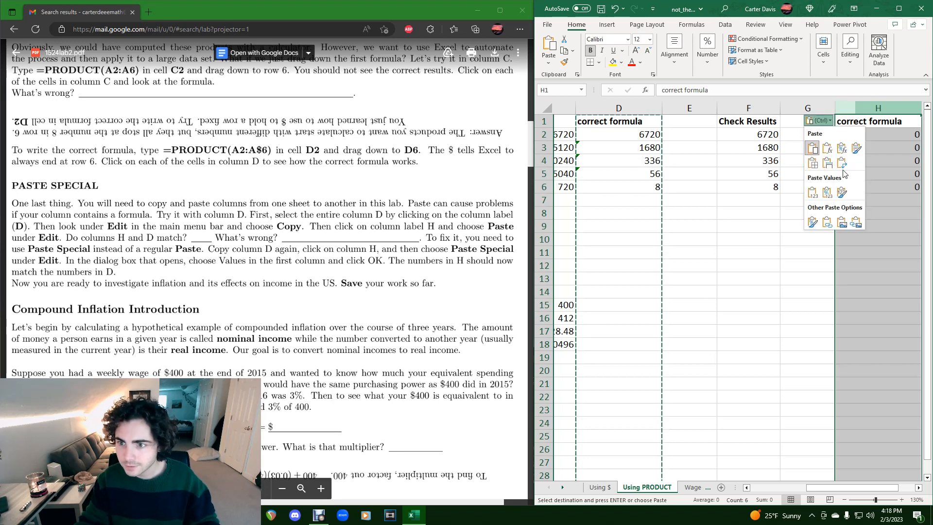
left_click(812, 191)
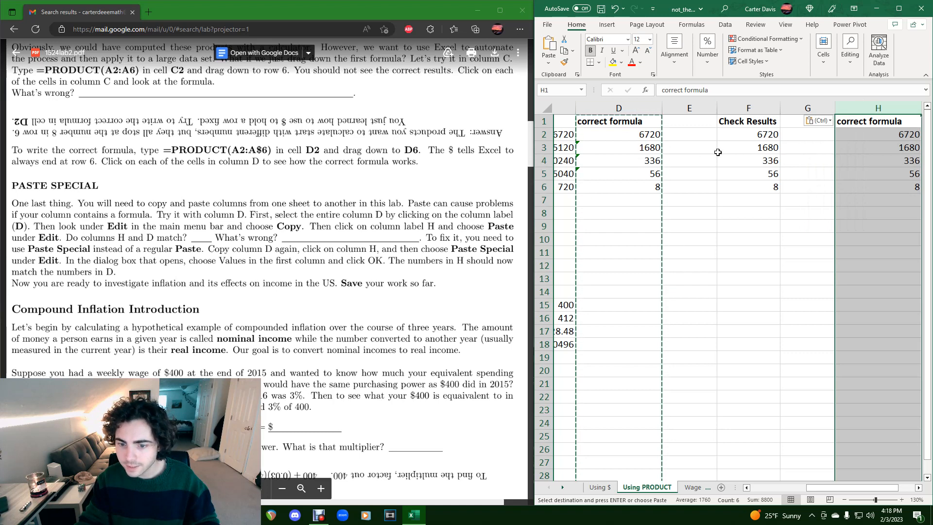
left_click(694, 271)
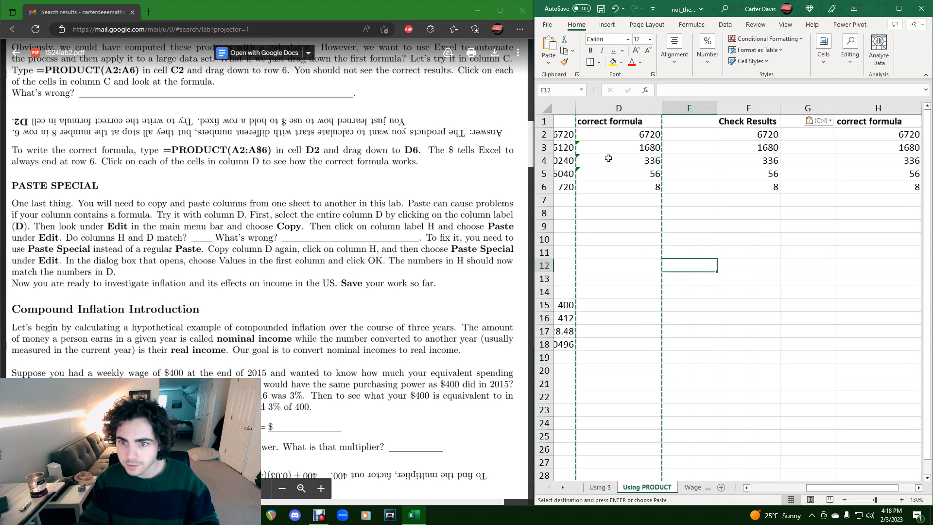
Step: Repeat the copy of column D into column H using the Paste Special dialog with the Values option
left_click(625, 108)
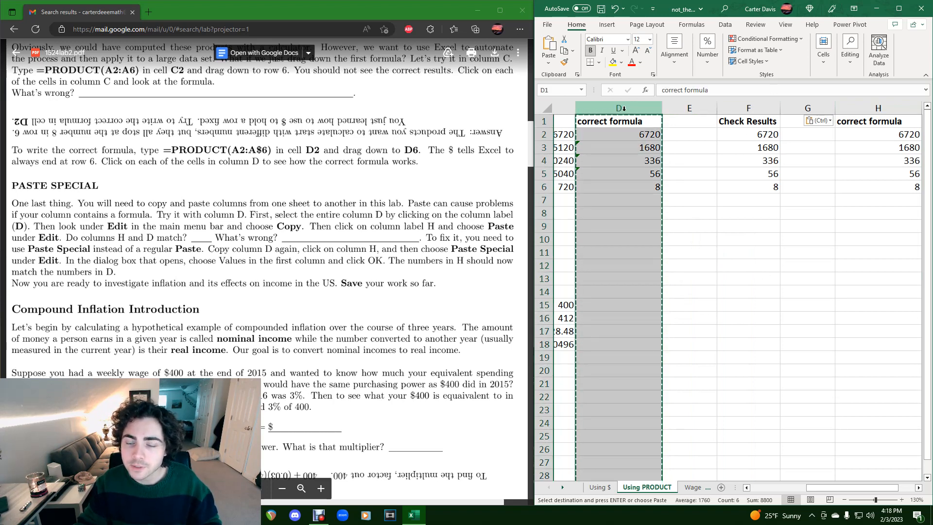
right_click(625, 109)
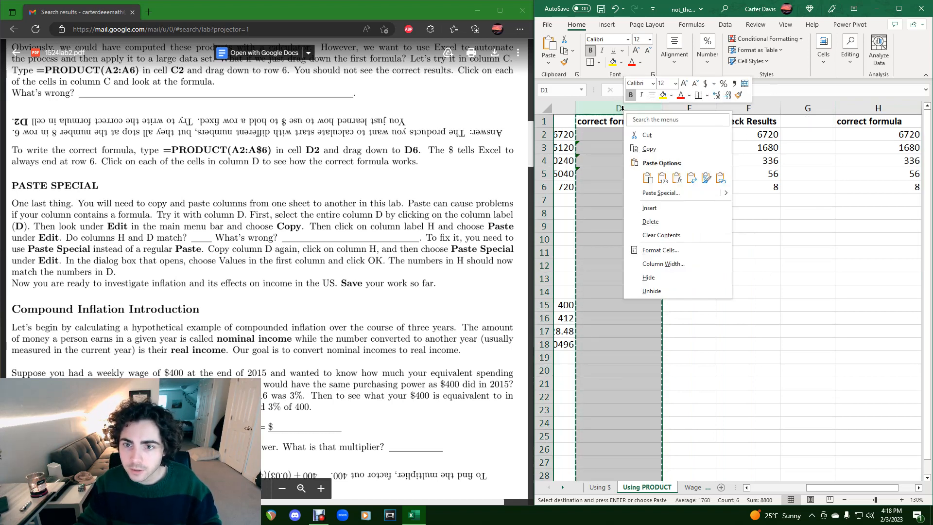
left_click(649, 147)
right_click(889, 110)
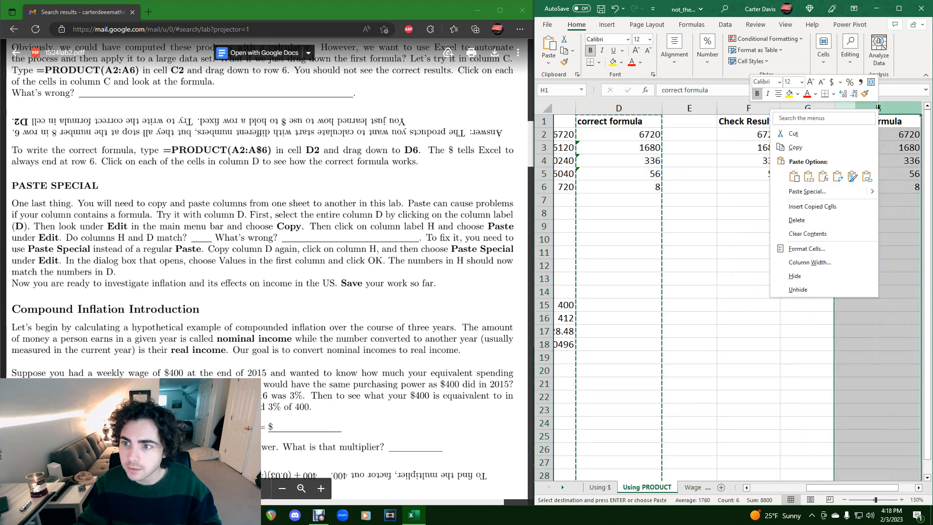
left_click(807, 191)
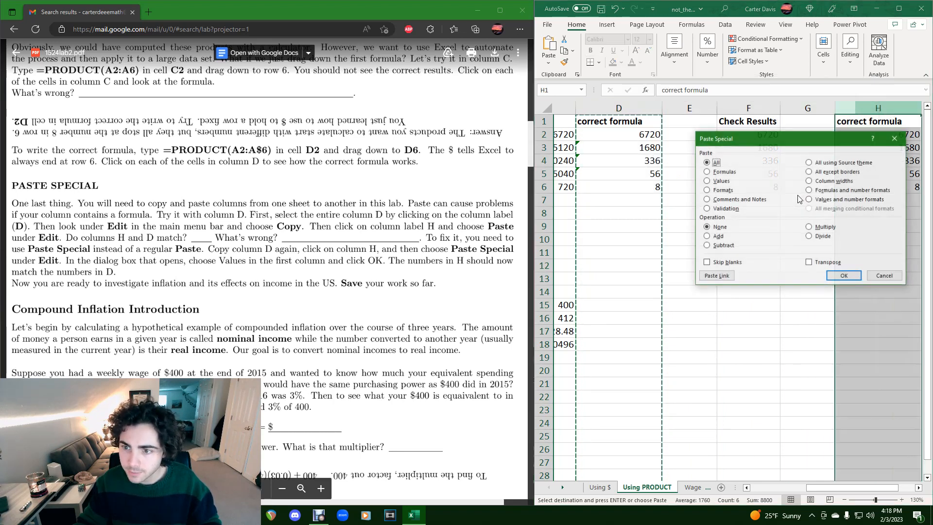
left_click(707, 180)
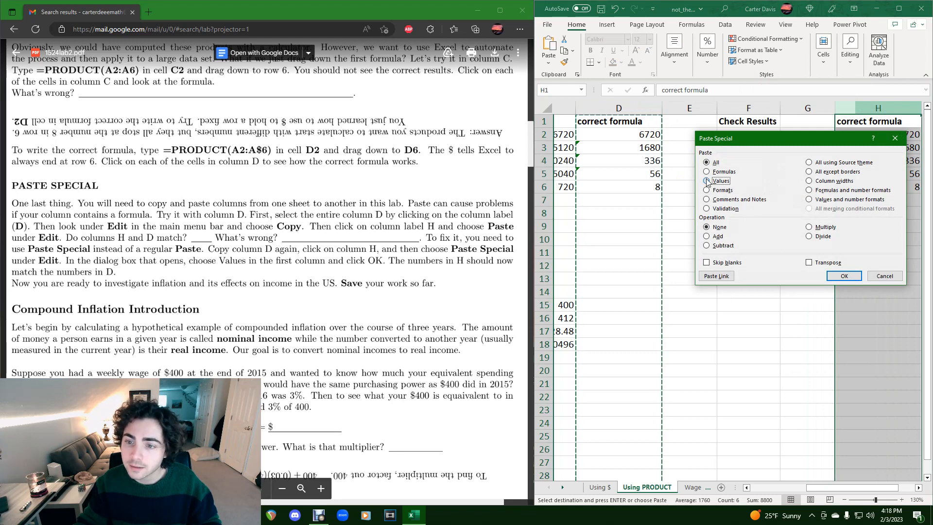
left_click(844, 276)
left_click(807, 252)
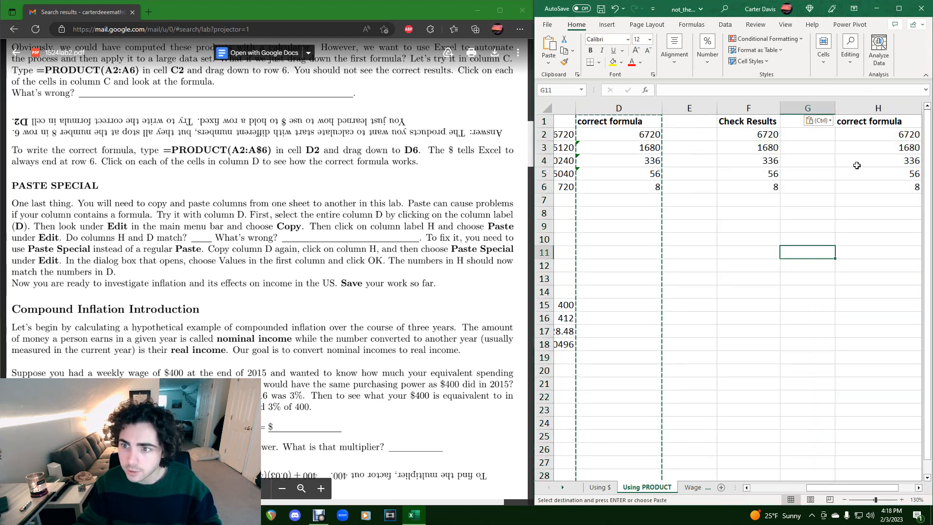
left_click_drag(873, 488, 808, 487)
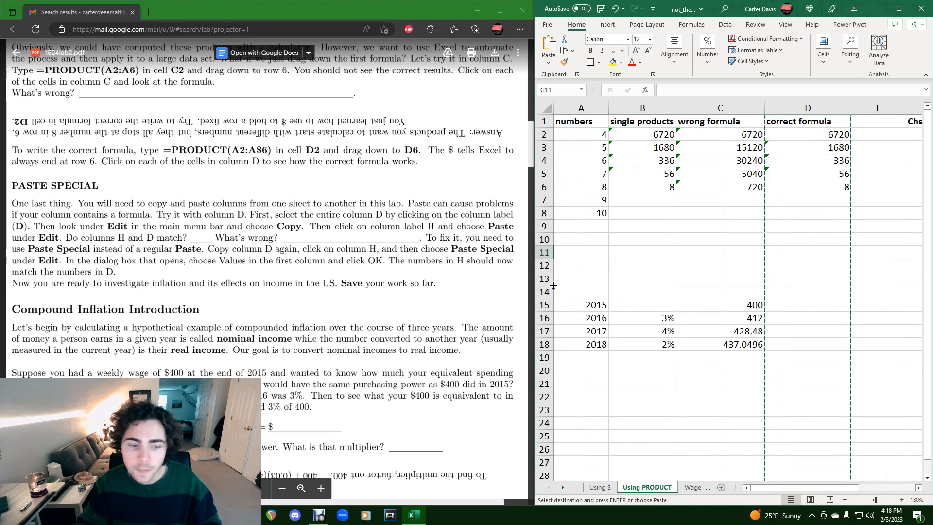
Step: Enlarge the lab document to full screen and bring up its Compound Inflation Introduction section, marking the heading
scroll(526, 123, "down", 2)
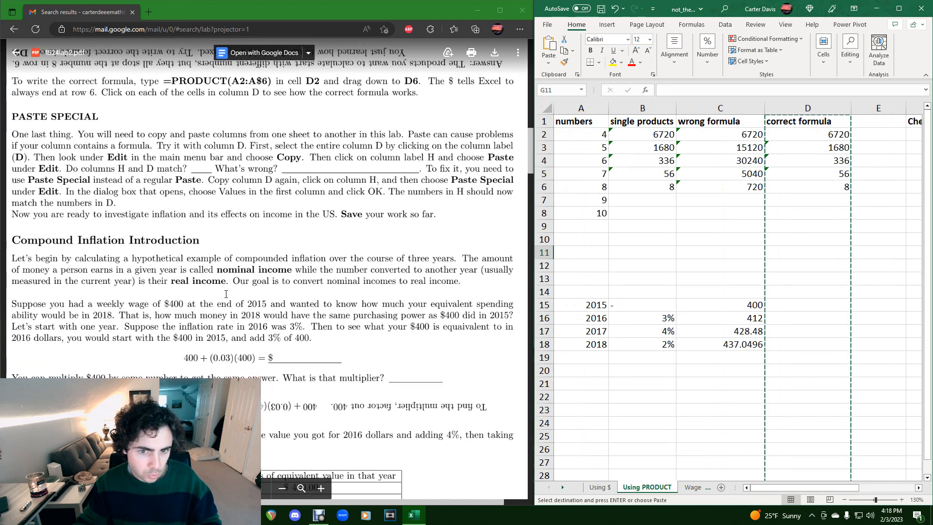
left_click(500, 10)
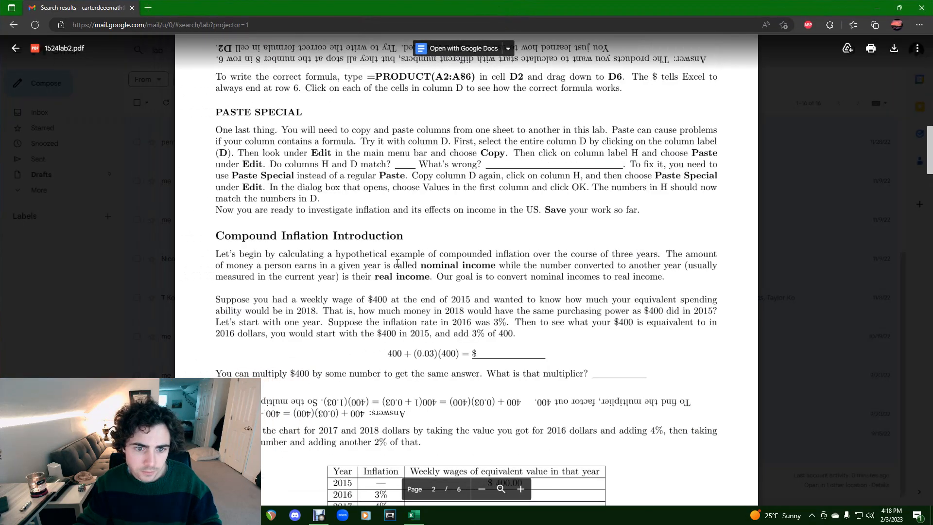
double_click(358, 164)
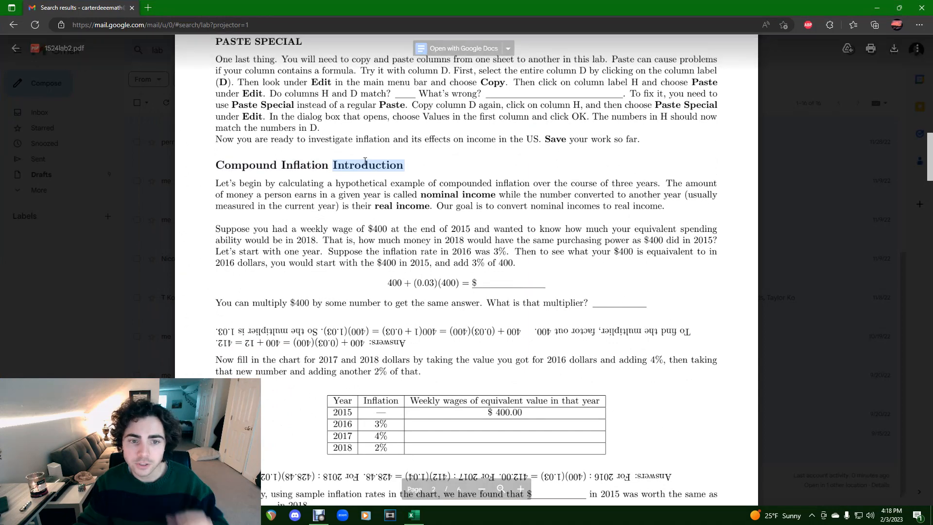
left_click(436, 160)
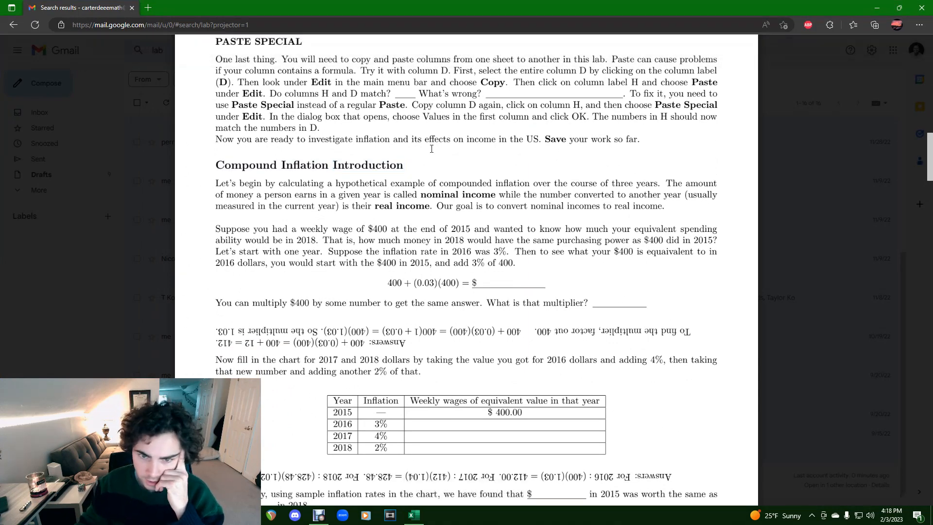
Step: Highlight the definitions of nominal income and real income in the introduction's first paragraph
left_click_drag(335, 185, 521, 197)
left_click(460, 195)
left_click(474, 198)
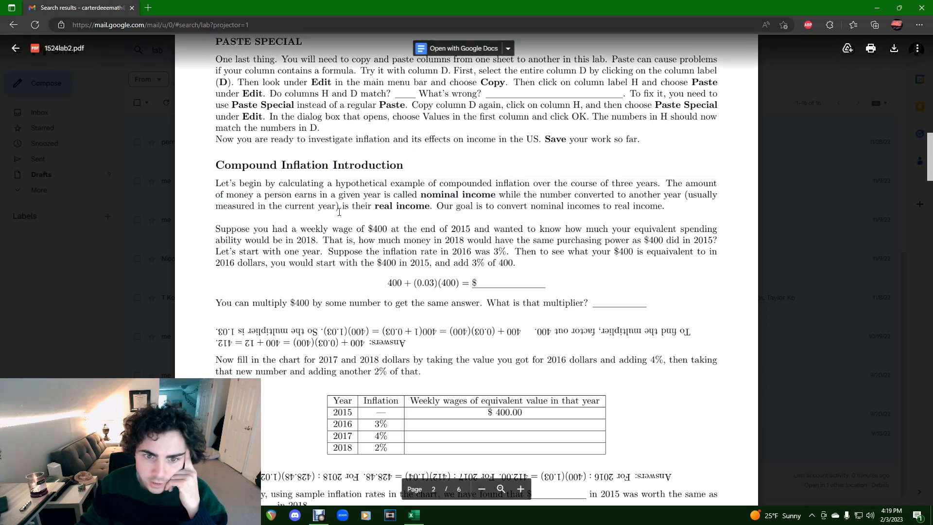
left_click_drag(354, 206, 496, 197)
left_click(456, 208)
left_click(477, 196)
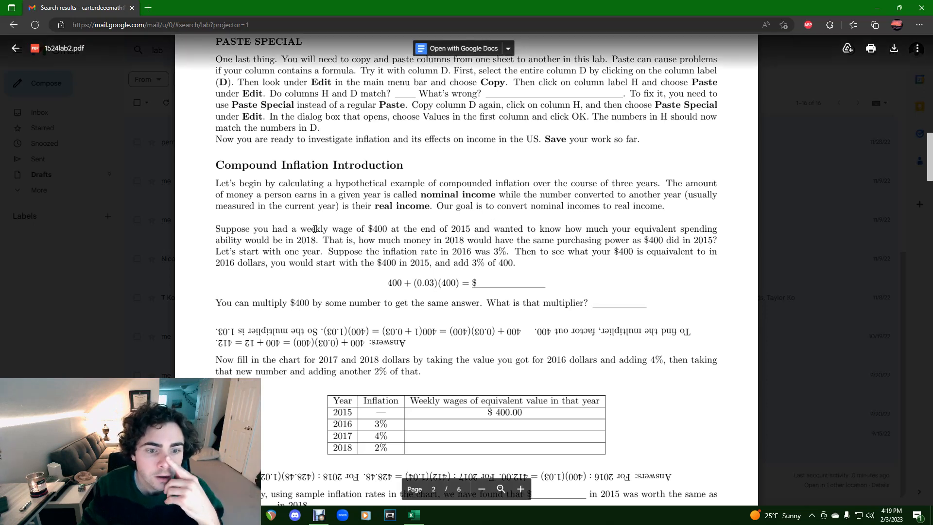
double_click(449, 193)
left_click(378, 203)
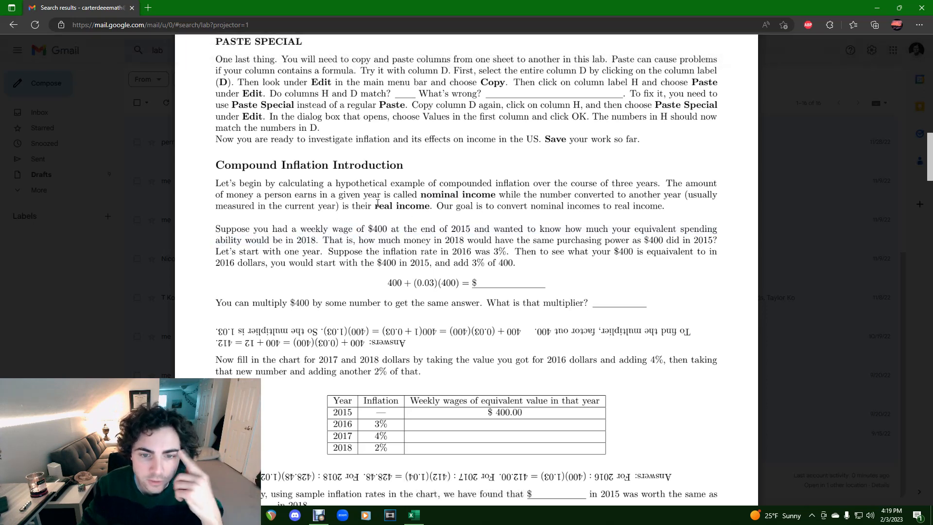
Step: Examine the example about a $400 weekly wage in 2015 and its equivalent spending ability in 2018
left_click_drag(352, 226, 486, 268)
double_click(484, 253)
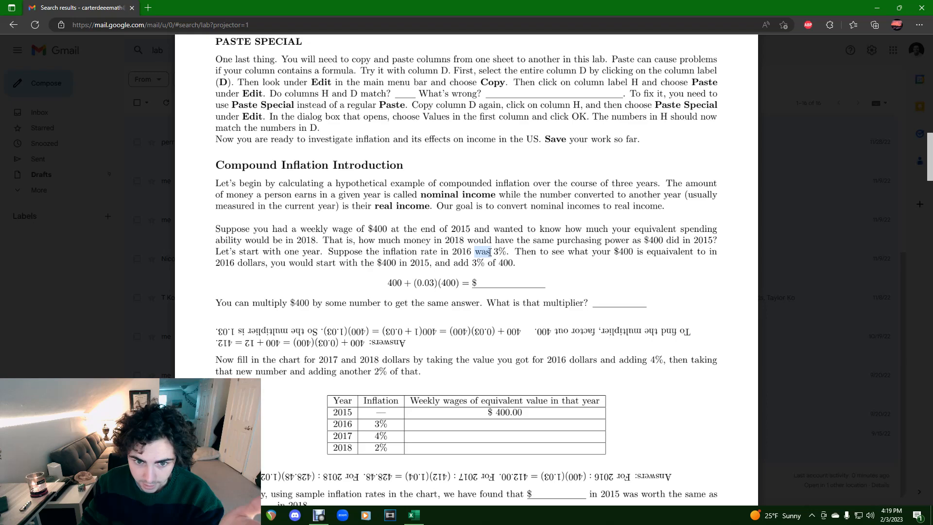
scroll(478, 256, "up", 2)
scroll(462, 252, "down", 3)
scroll(460, 251, "down", 1)
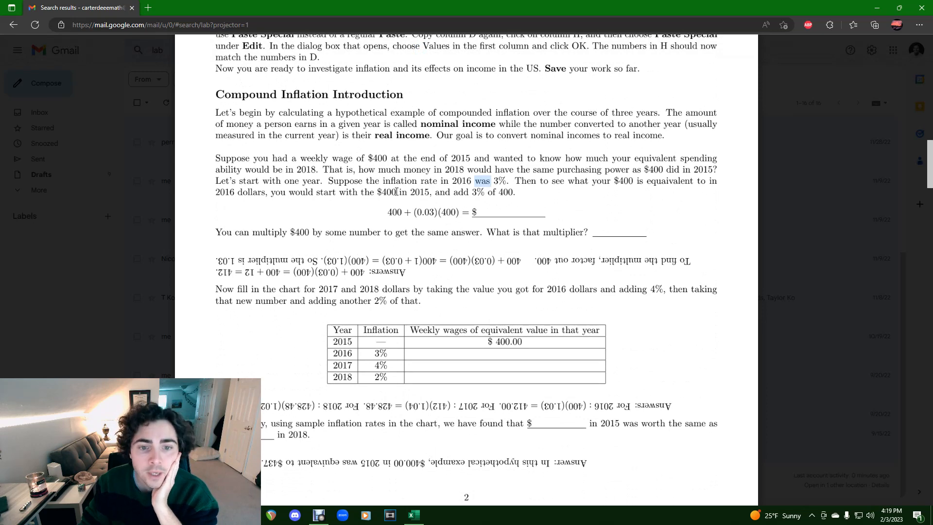
left_click_drag(272, 159, 321, 170)
left_click(321, 170)
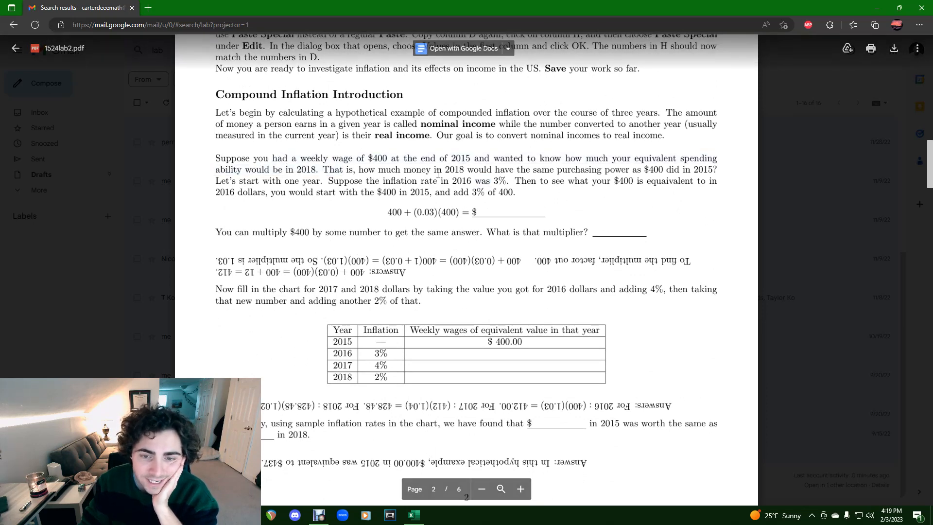
Step: Highlight the 2016 inflation rate of 3% and the instruction for converting the 2015 wage to 2016 dollars
left_click_drag(397, 180, 503, 179)
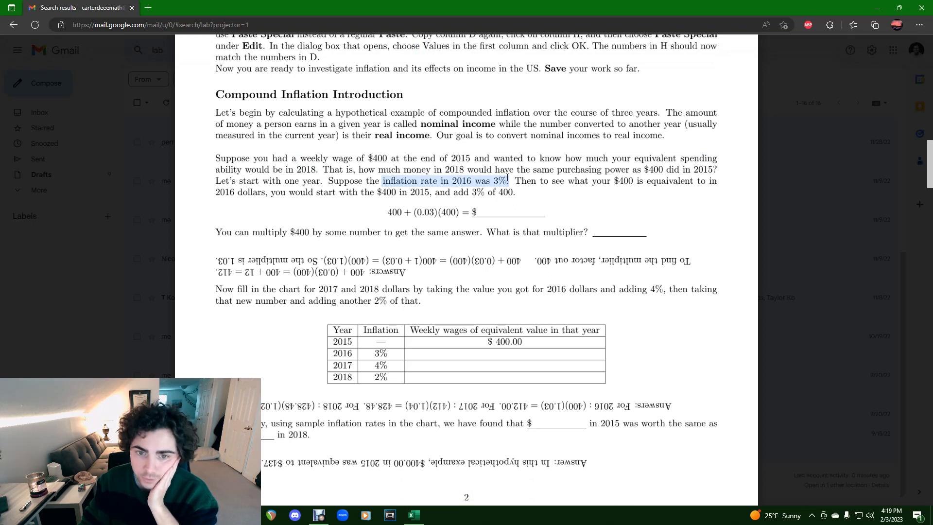
left_click(464, 192)
left_click_drag(412, 192, 448, 193)
left_click(435, 191)
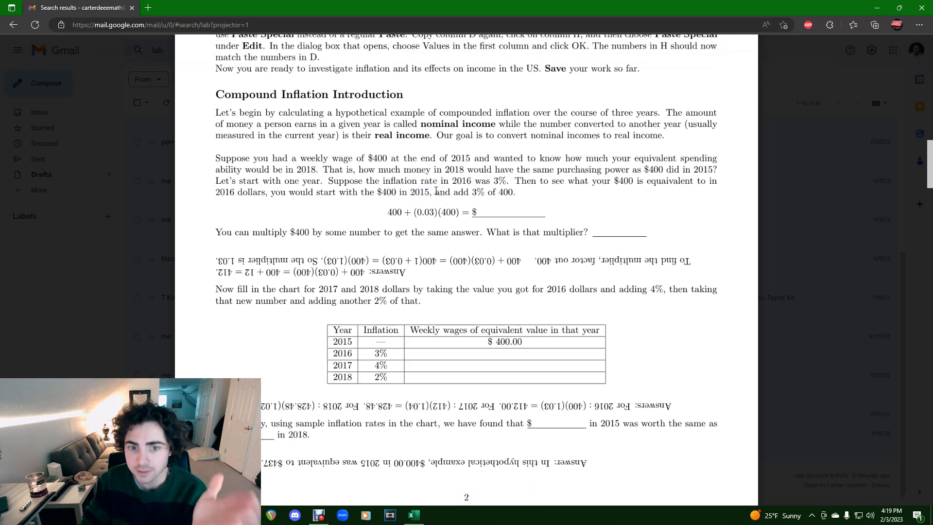
Step: Mark the individual parts of the equation 400 + (0.03)(400) up to its answer blank
left_click_drag(389, 214, 402, 209)
left_click(411, 211)
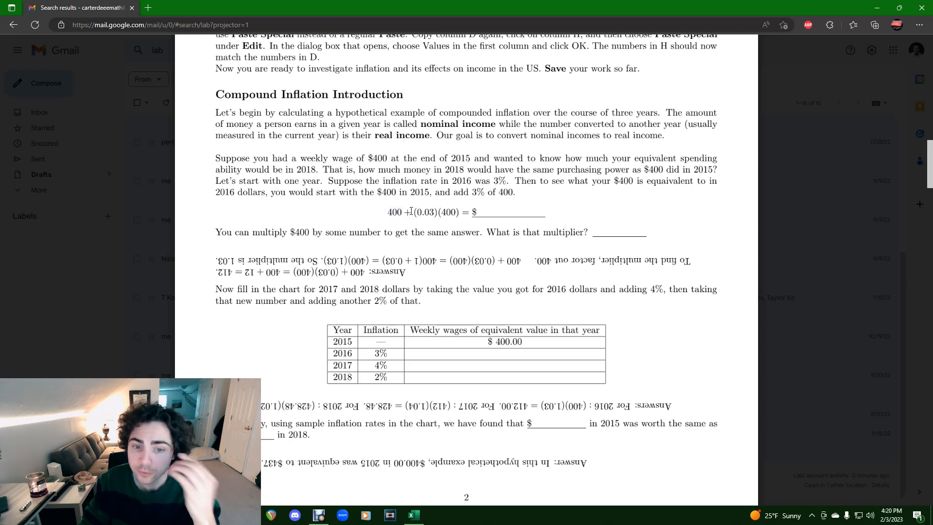
left_click_drag(411, 211, 446, 205)
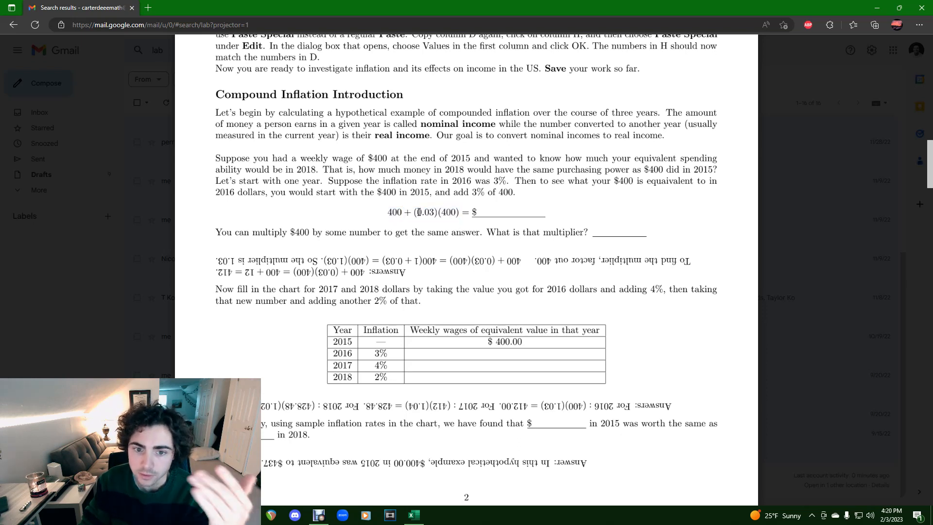
left_click_drag(413, 212, 460, 213)
left_click(452, 213)
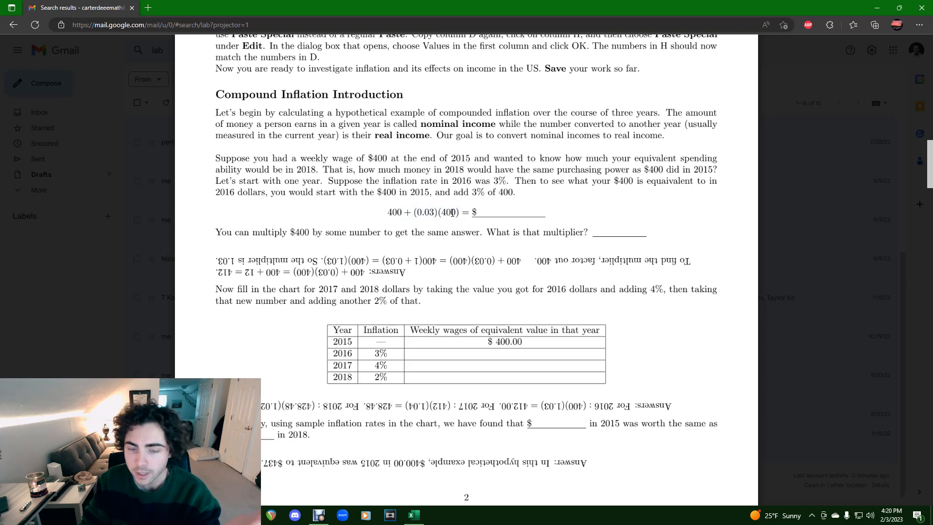
double_click(477, 210)
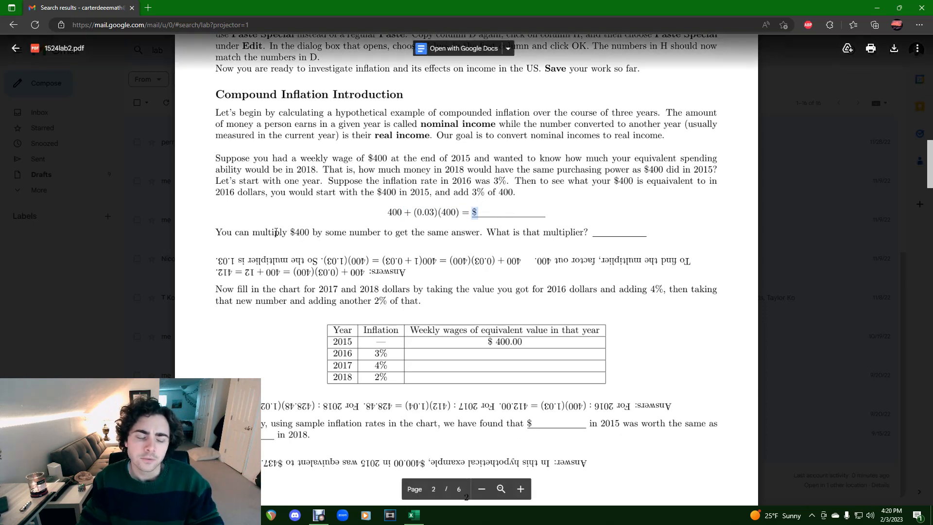
Step: Highlight the sentence about multiplying $400 by some number and relate it to the whole equation above
left_click_drag(235, 232, 473, 237)
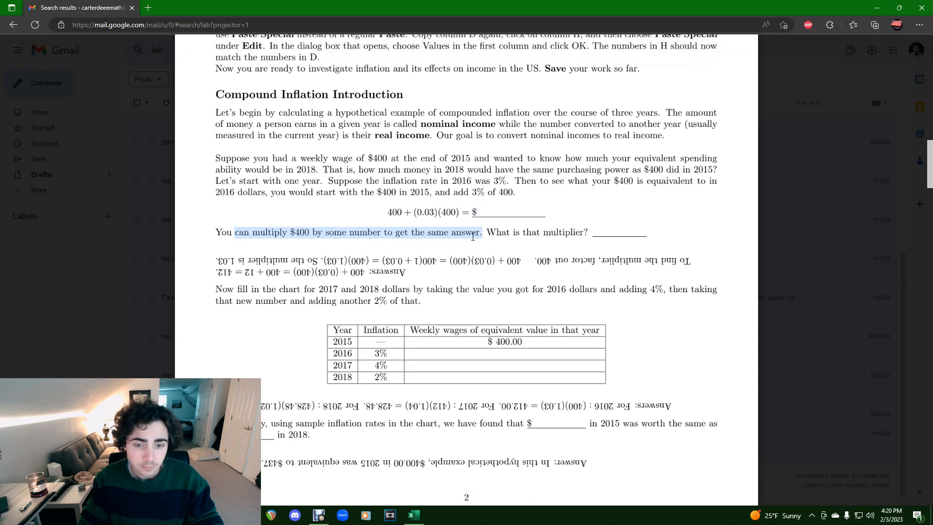
left_click(474, 236)
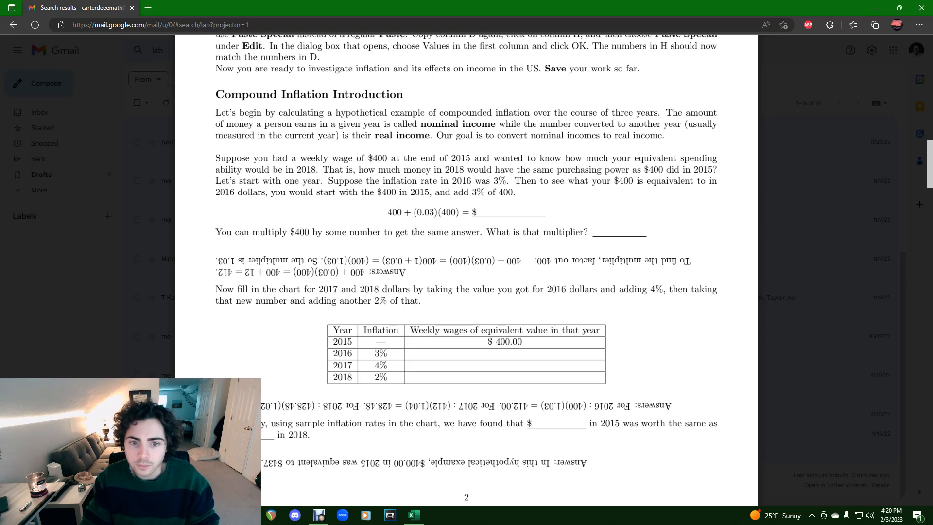
left_click_drag(389, 214, 478, 214)
left_click(494, 212)
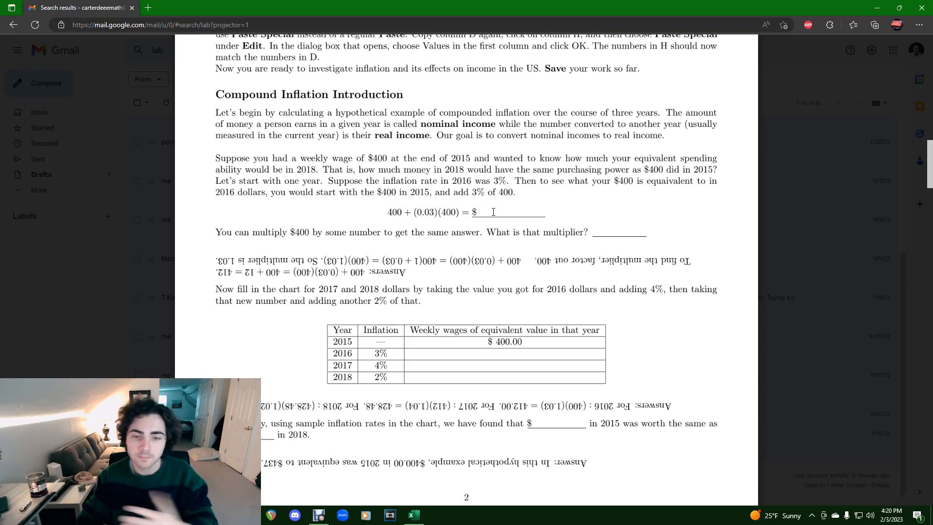
Step: Point out the repeated 400 and the 0.03 in the equation, then the multiplier in the upside-down answer
left_click_drag(388, 214, 405, 212)
left_click(403, 212)
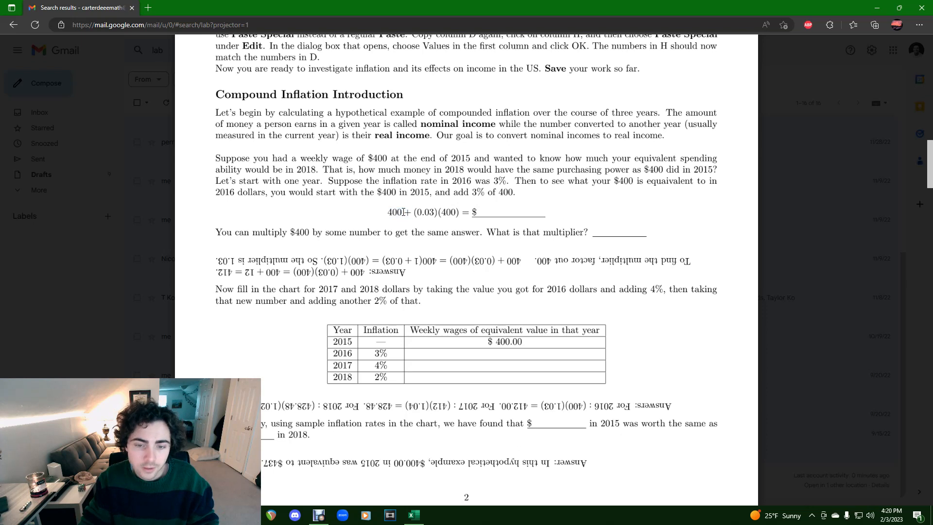
double_click(432, 212)
left_click(440, 212)
double_click(452, 211)
left_click(453, 210)
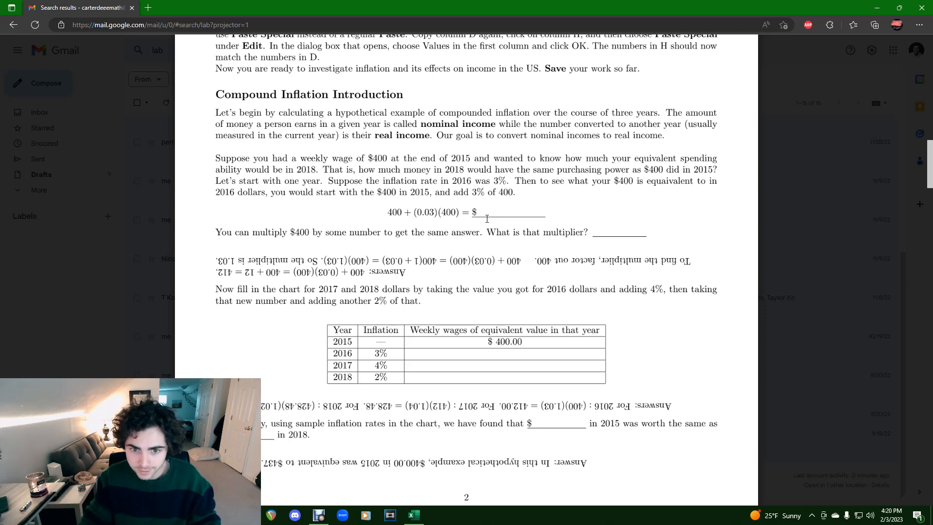
mouse_move(215, 261)
left_mouse_down()
mouse_move(229, 263)
mouse_move(219, 261)
left_mouse_up()
left_click(286, 257)
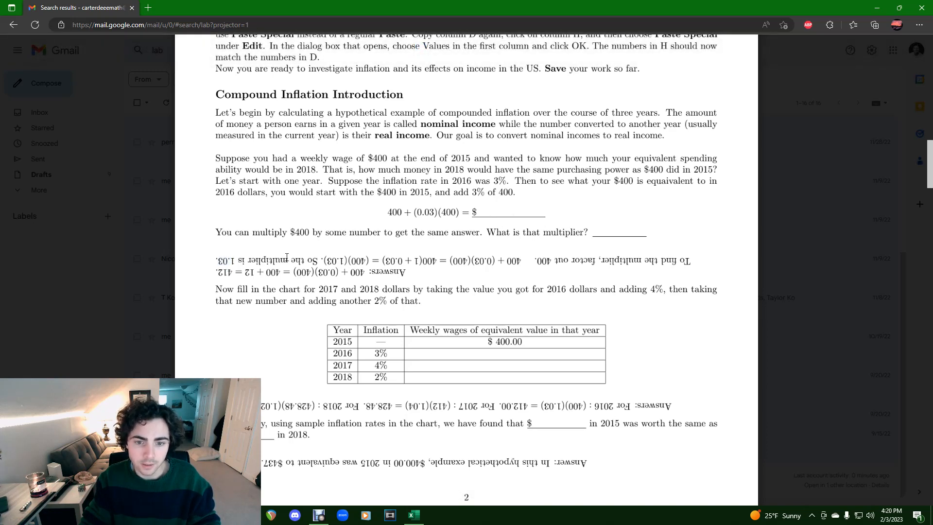
Step: Highlight the instruction to fill in the 2017 and 2018 dollars and the chart's Year column
scroll(464, 262, "down", 2)
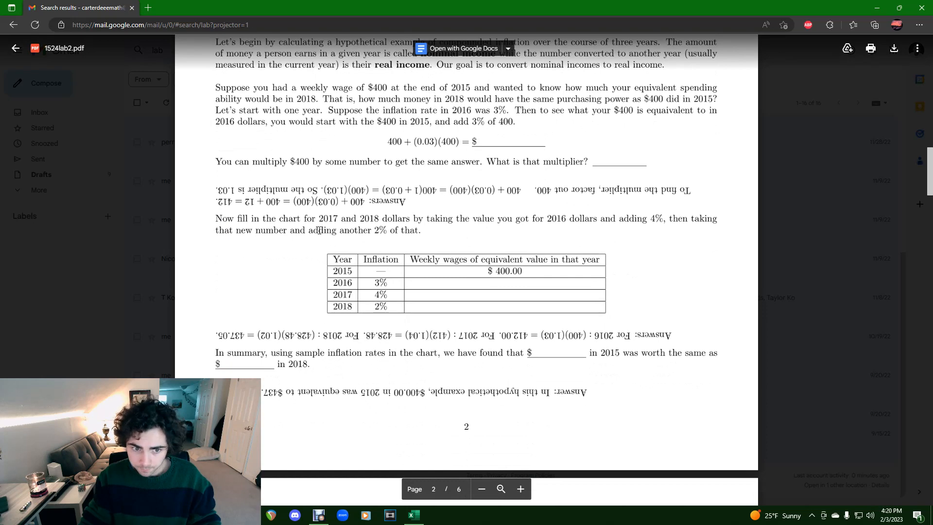
left_click_drag(320, 218, 543, 220)
left_click(473, 236)
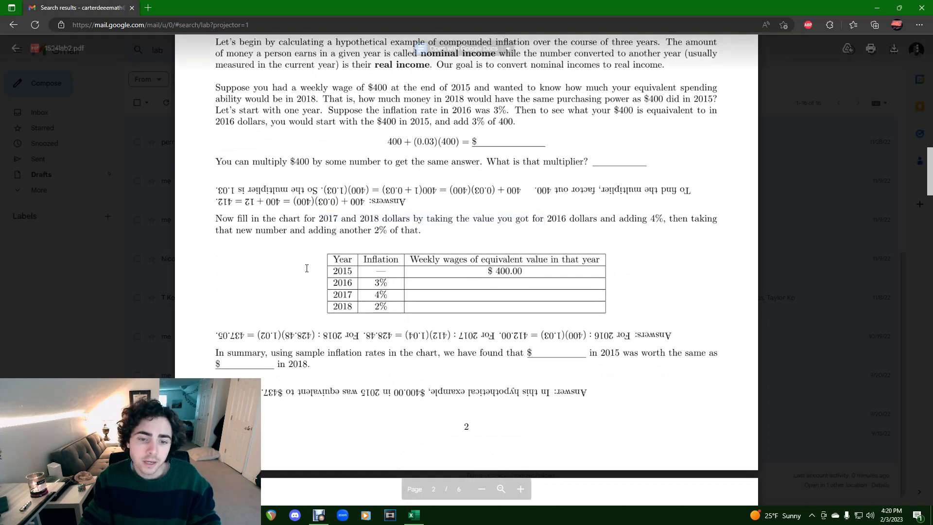
left_click_drag(330, 267, 351, 301)
left_click(352, 301)
double_click(342, 271)
left_click(465, 326)
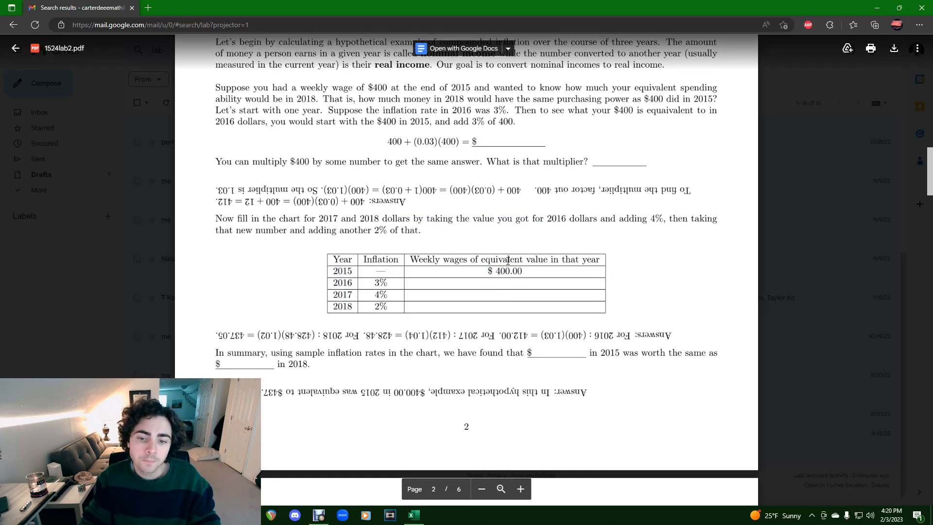
Step: Highlight the chart's $400.00 starting wage for 2015 and the inflation rates for 2016 to 2018
left_click_drag(486, 270, 522, 272)
left_click(517, 273)
left_click_drag(374, 282, 384, 305)
left_click(384, 304)
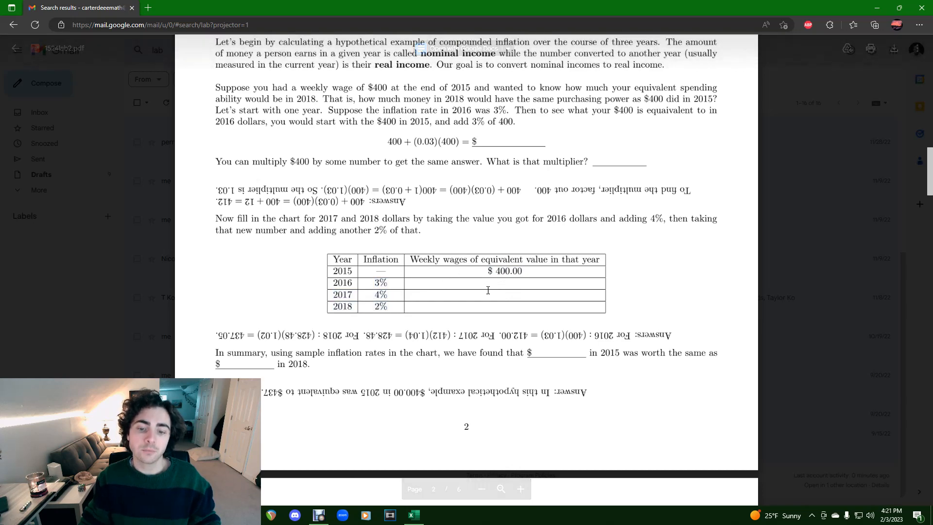
double_click(516, 271)
left_click(513, 272)
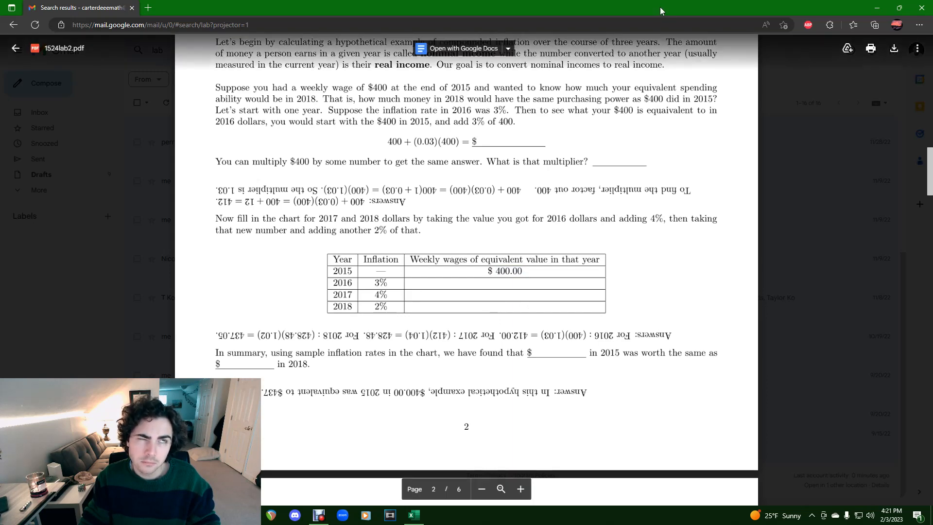
Step: Place the lab document side by side with the Excel workbook again
left_click_drag(660, 7, 0, 248)
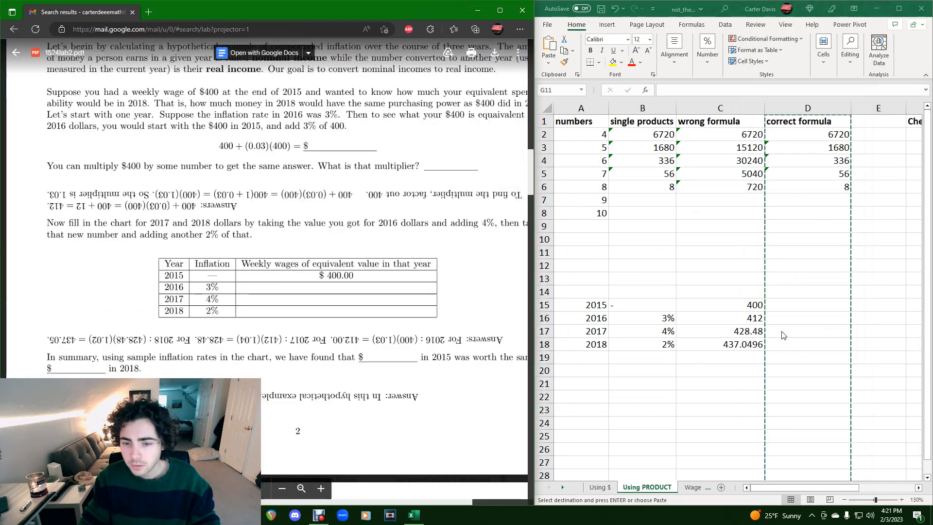
Step: Clear the calculated 2016 to 2018 wages in C16:C18 of the Using PRODUCT sheet, keeping the 2015 wage
left_click(711, 348)
scroll(674, 370, "down", 2)
scroll(636, 285, "up", 5)
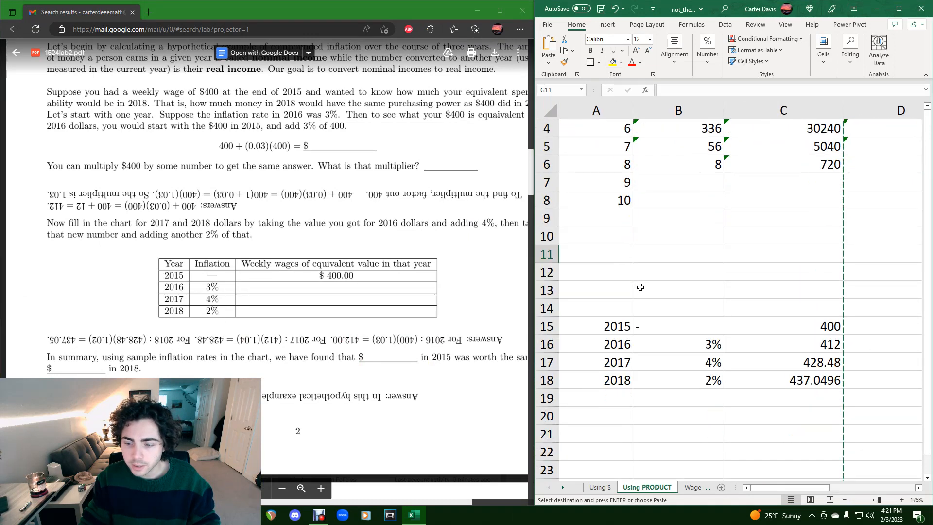
scroll(639, 286, "down", 3)
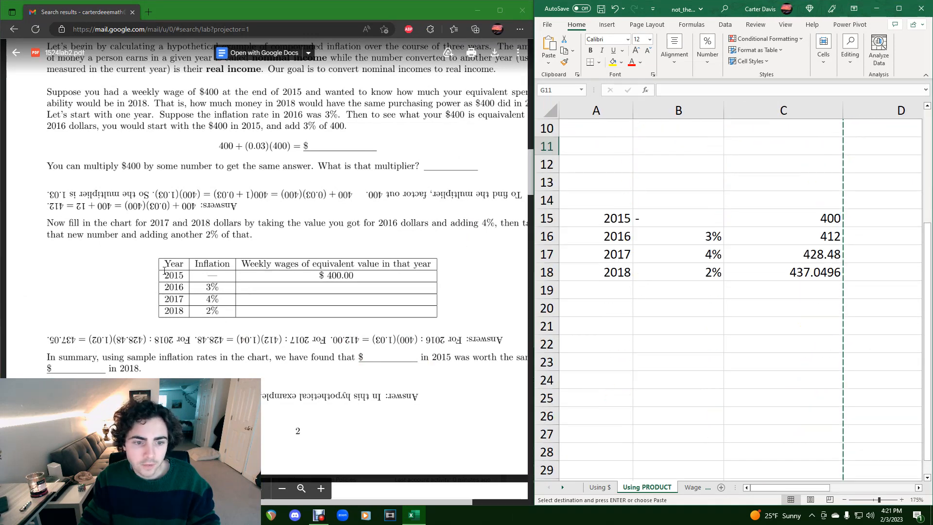
left_click_drag(801, 279, 824, 240)
key("Delete")
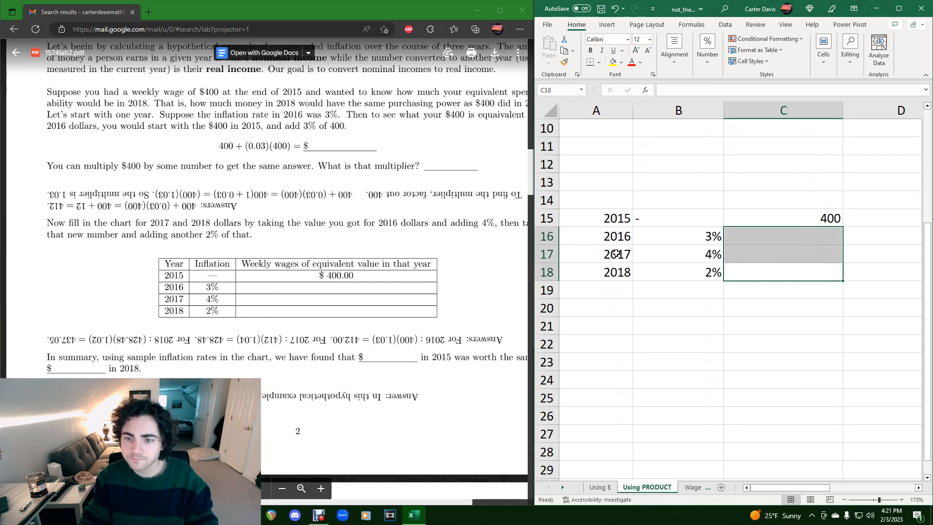
Step: Calculate the 2016 wage in C16 with =C15*(1+B16) and fill the formula down through C18
left_click(726, 235)
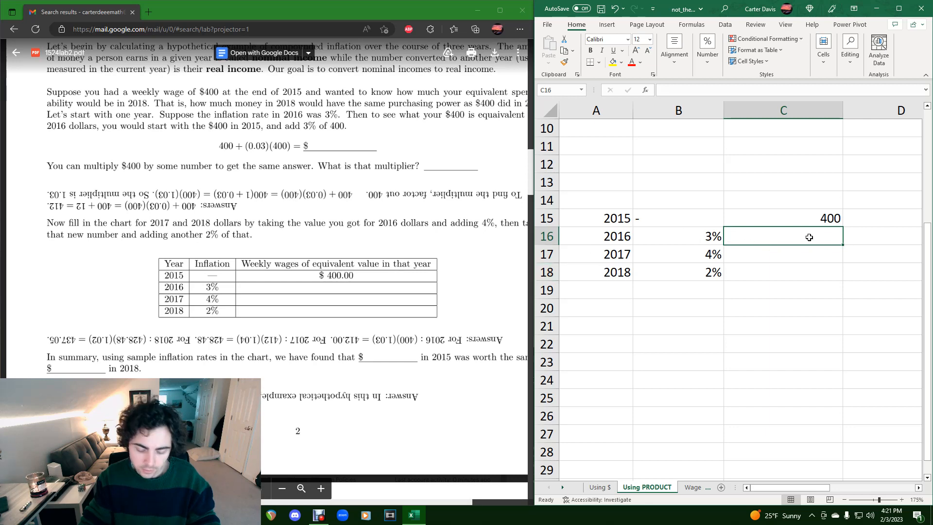
type("=")
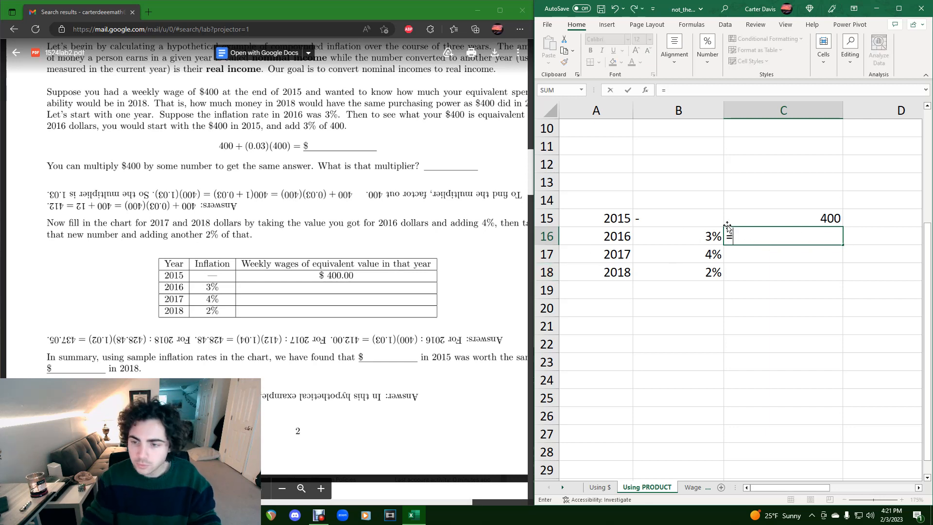
left_click(808, 219)
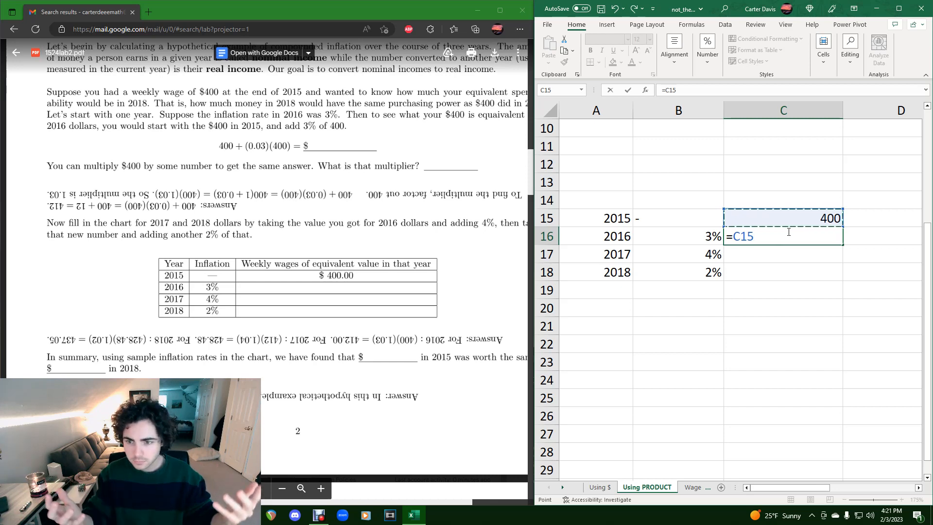
type("(")
key("BackSpace")
type("*")
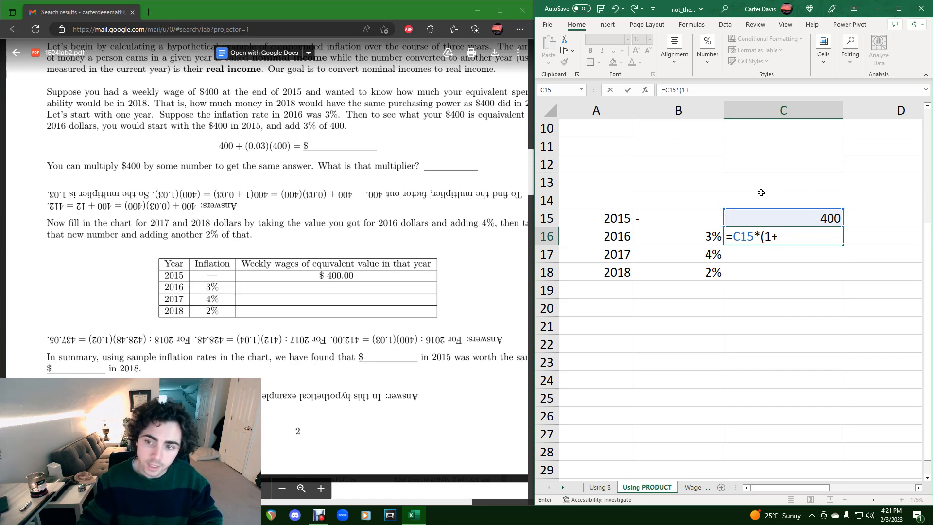
left_click(712, 237)
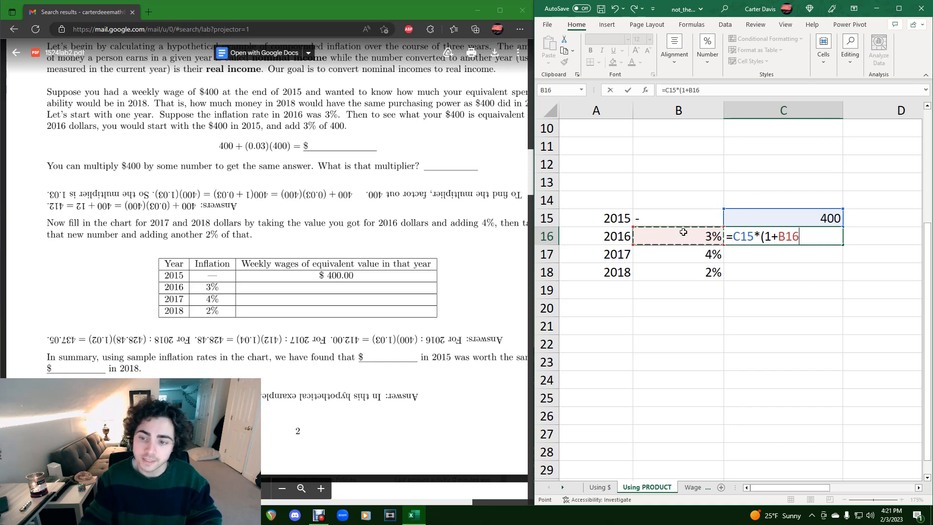
type(")")
key("Return")
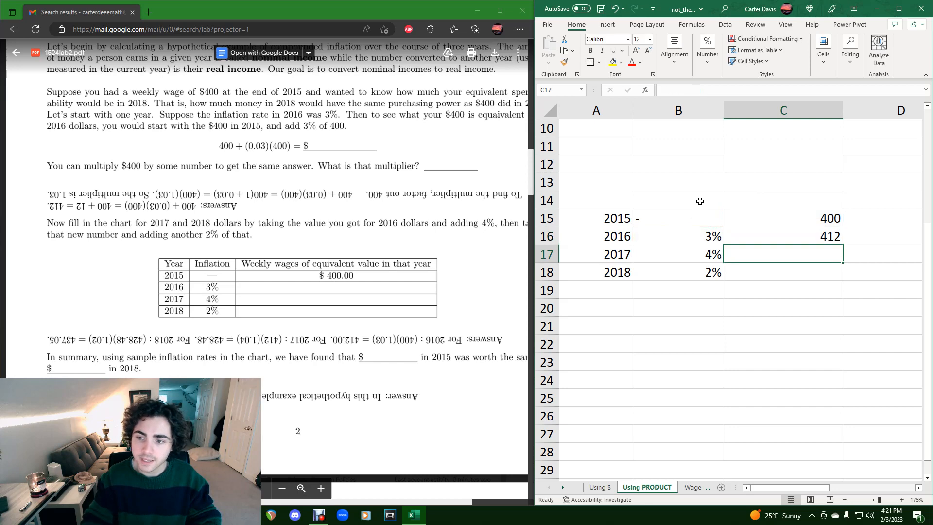
left_click(776, 237)
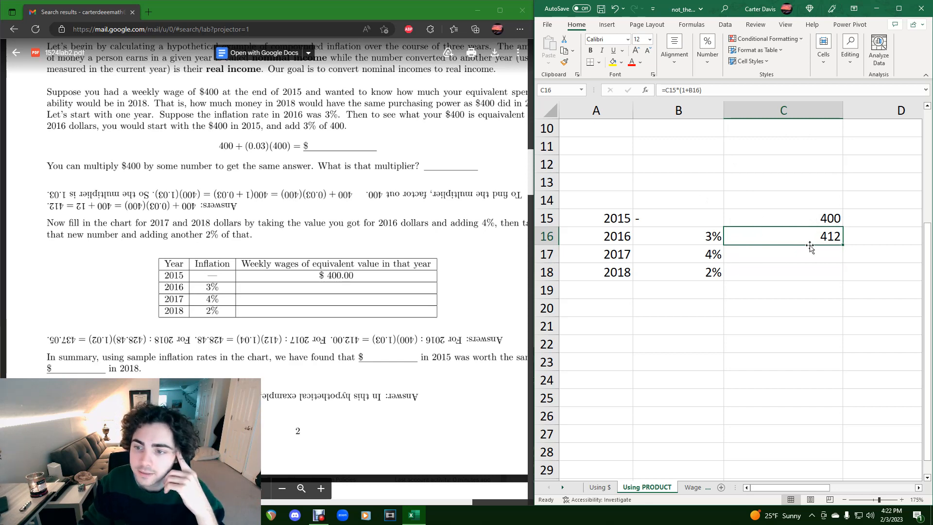
left_click_drag(843, 245, 842, 278)
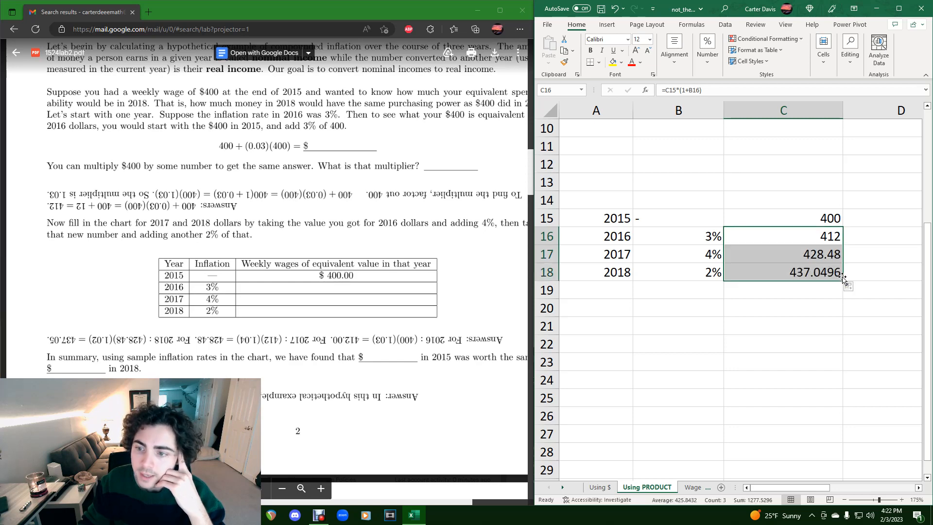
Step: Trace how the 2017 wage in C17 is built from the 2016 wage in C16 and the inflation rate in B17
left_click(811, 259)
left_click(822, 236)
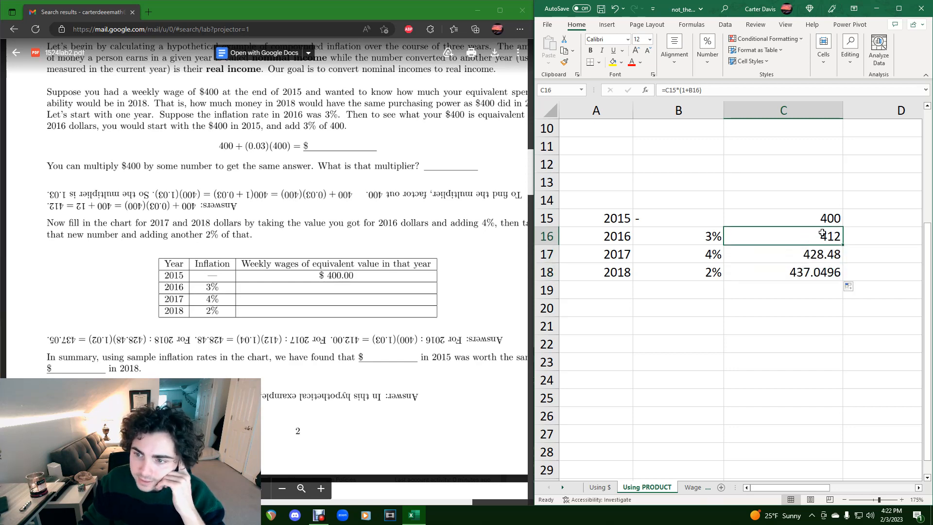
left_click(709, 257)
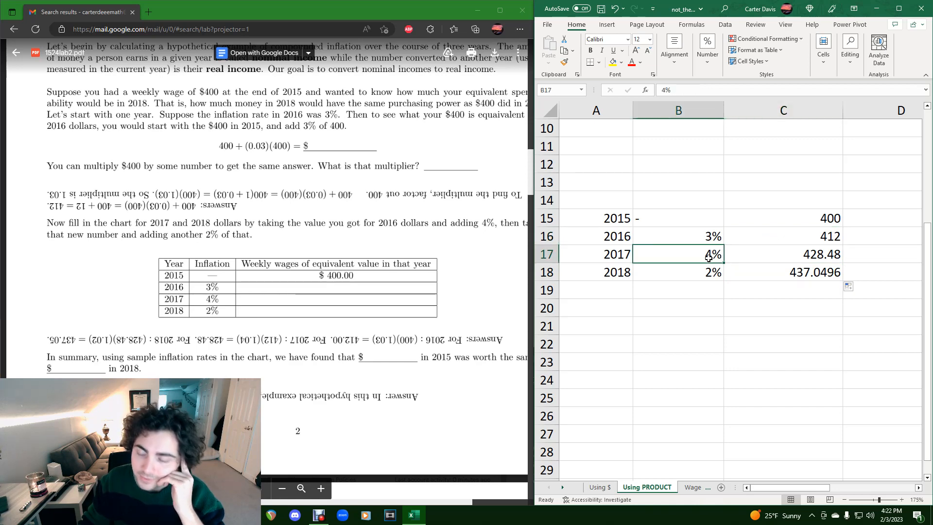
left_click(762, 237)
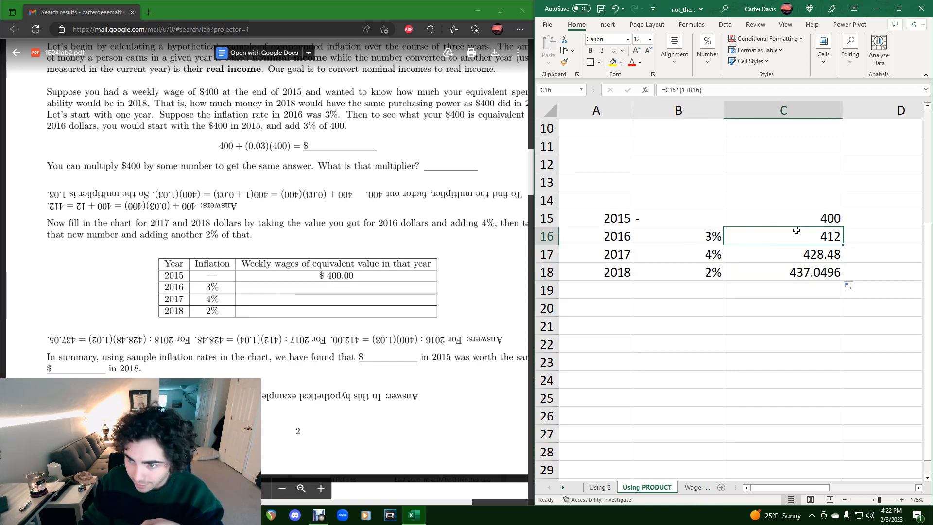
left_click(821, 257)
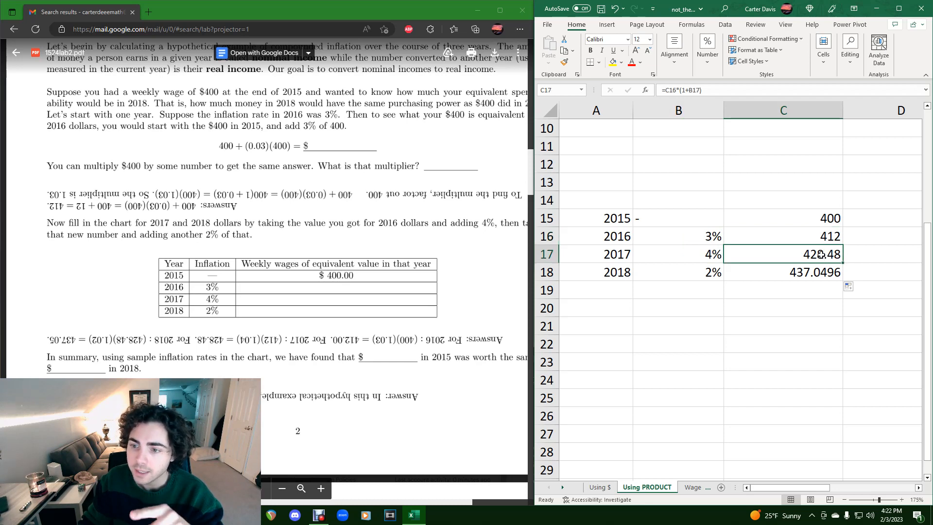
left_click(834, 236)
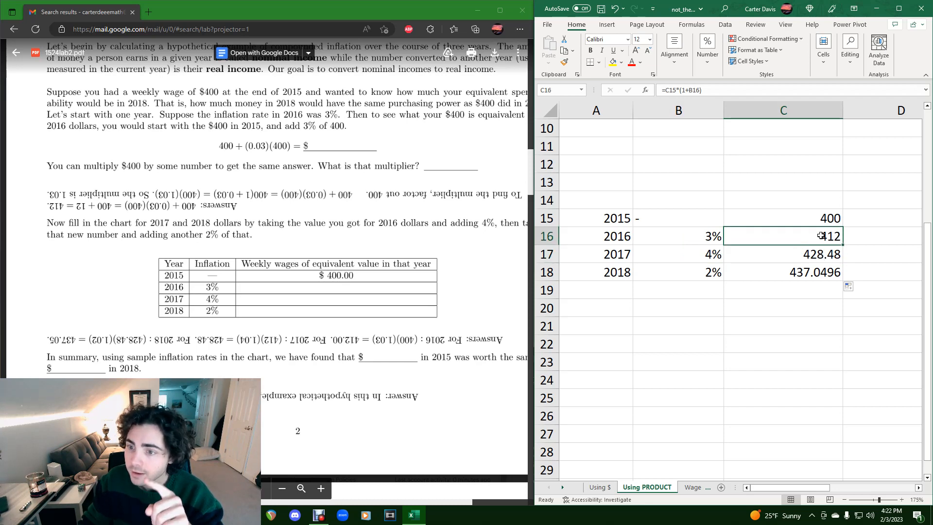
left_click(706, 256)
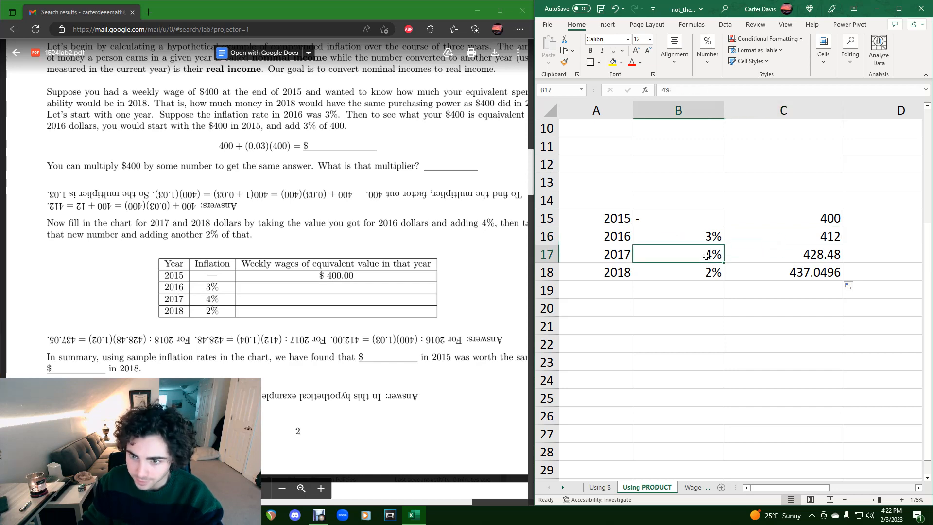
left_click(793, 255)
Step: Trace how the 2018 wage in C18 is built from the 2017 wage in C17 and the inflation rate in B18
left_click(812, 272)
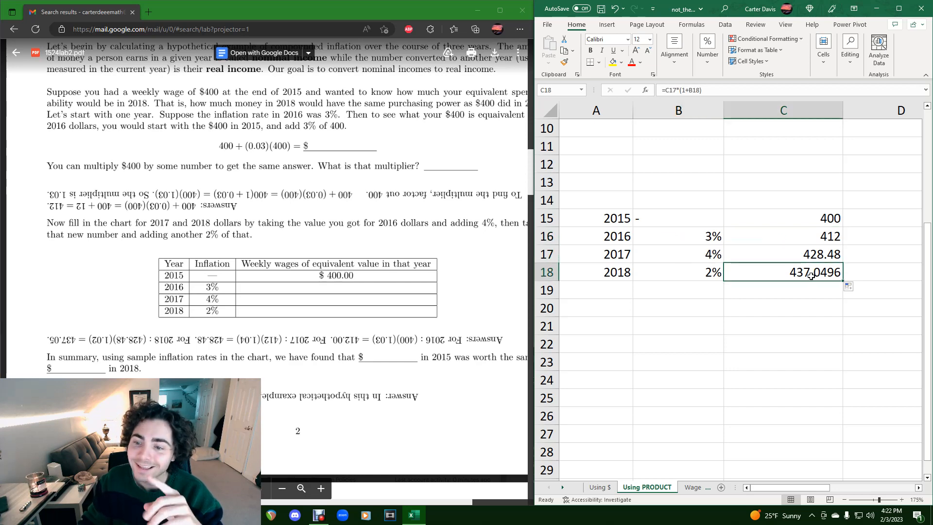
left_click(814, 254)
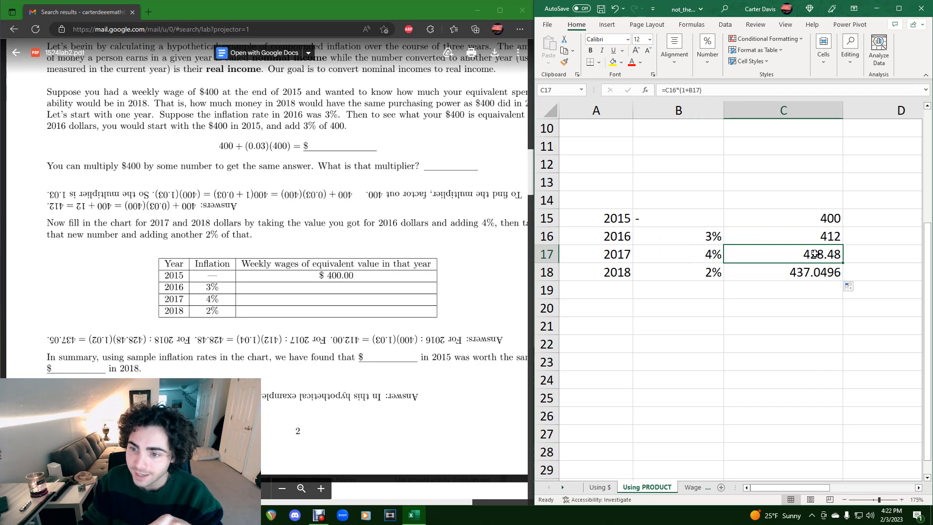
left_click(697, 272)
left_click(789, 261)
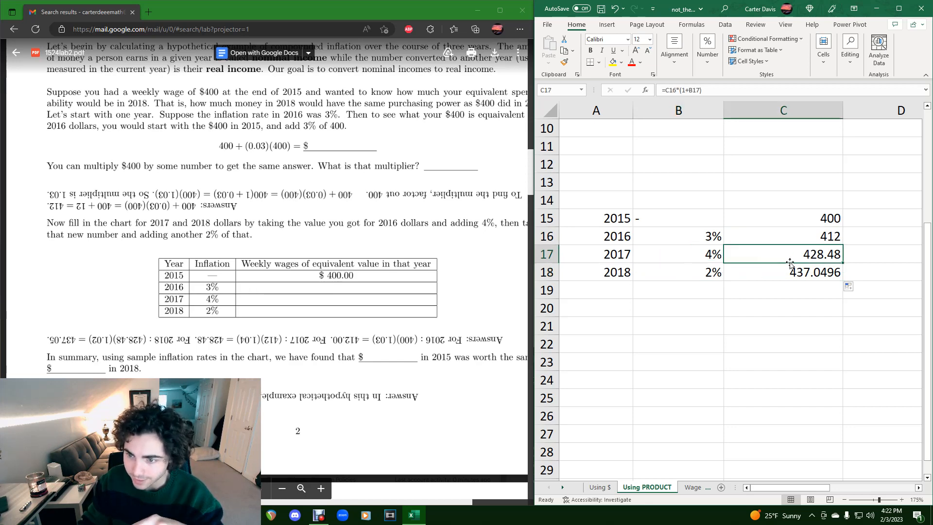
left_click(792, 271)
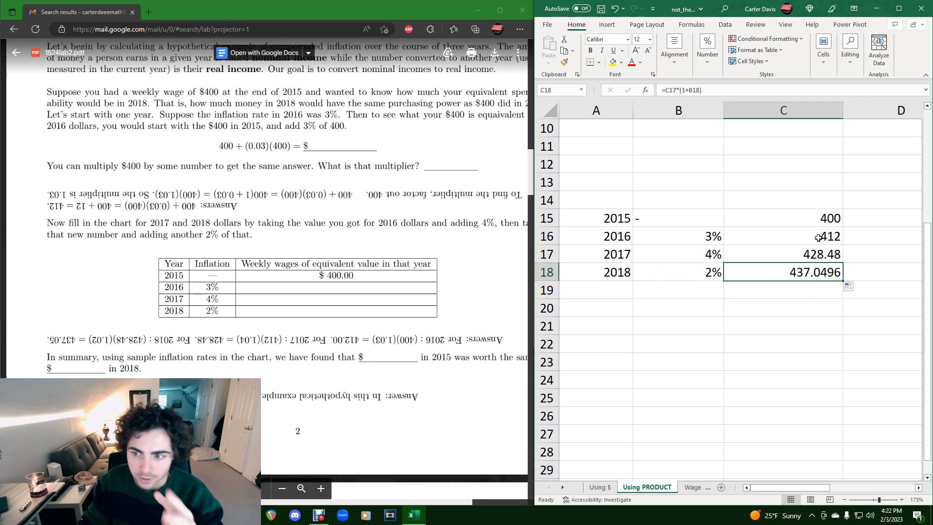
Step: Point out the wages in C16:C18, then each yearly inflation rate in B16:B18
left_click_drag(818, 238, 828, 265)
left_click(828, 267)
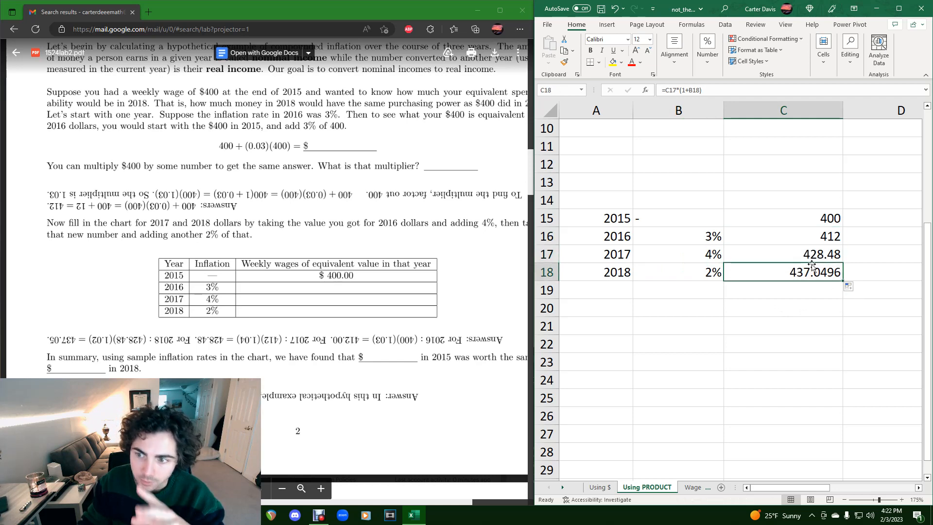
left_click(707, 236)
left_click(707, 262)
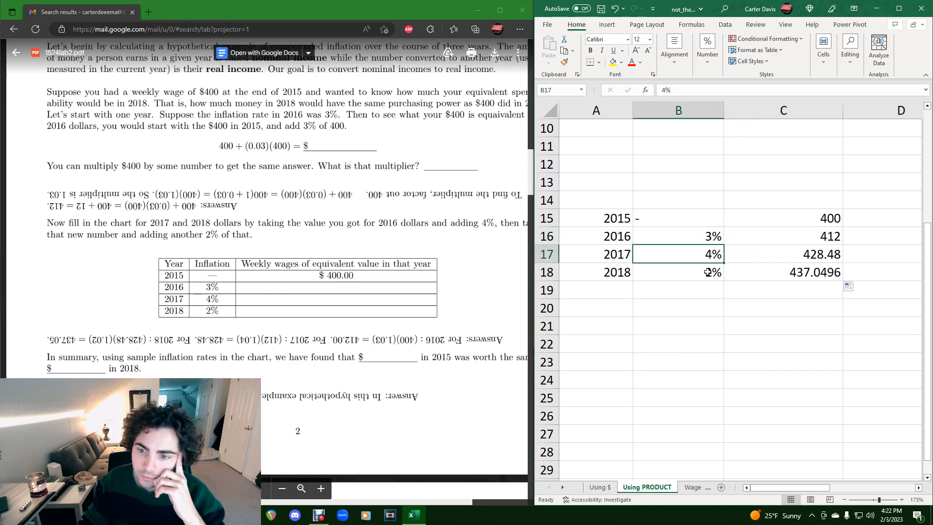
left_click(708, 272)
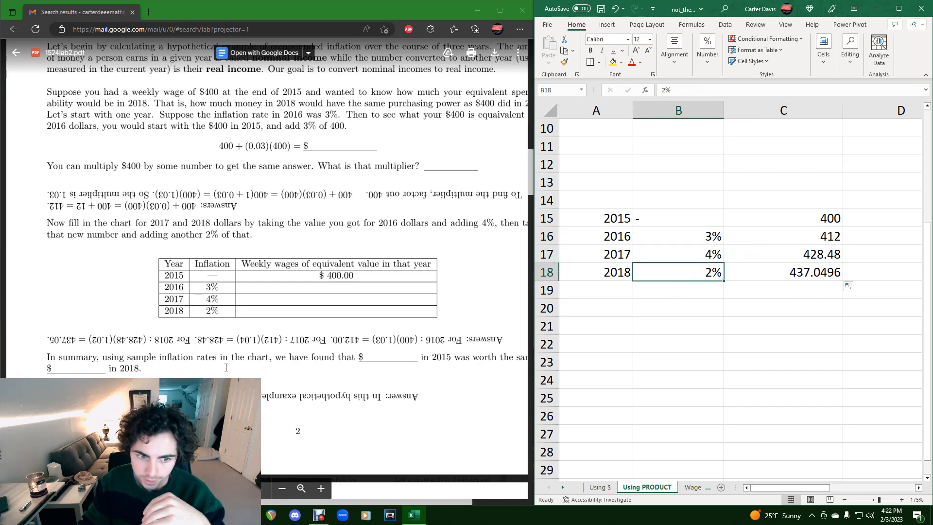
Step: Highlight the lab's upside-down chart answers and compare the 2018 answer with the wage in C18
left_click_drag(48, 343, 389, 336)
left_click(389, 336)
left_click(814, 277)
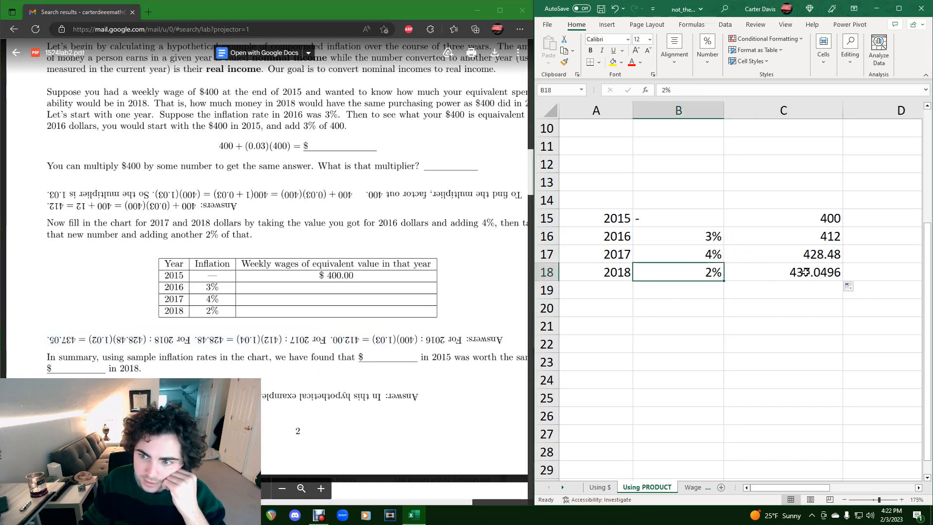
left_click_drag(46, 341, 101, 339)
left_click(102, 339)
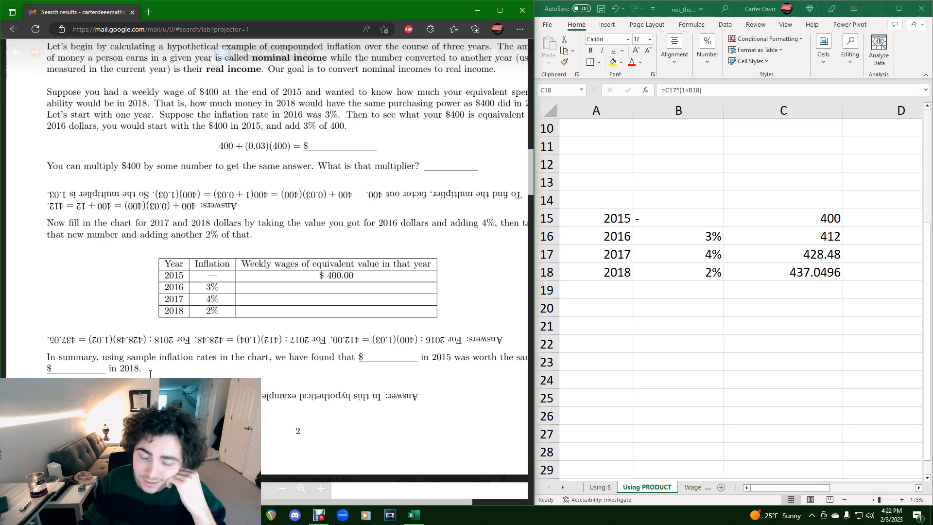
Step: Maximize the lab document at the page on multiplying all at once and highlight the blanks in the "Check it yourself" equation
scroll(322, 371, "down", 4)
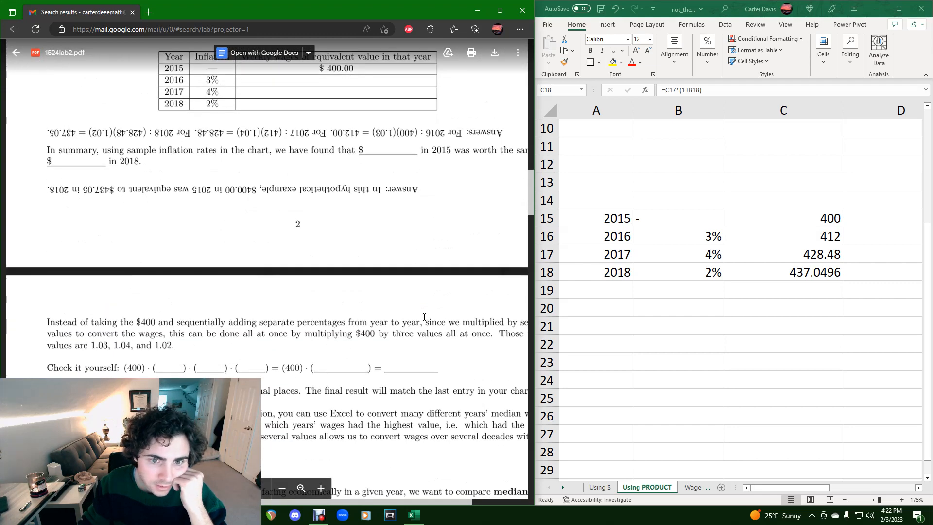
scroll(424, 316, "down", 1)
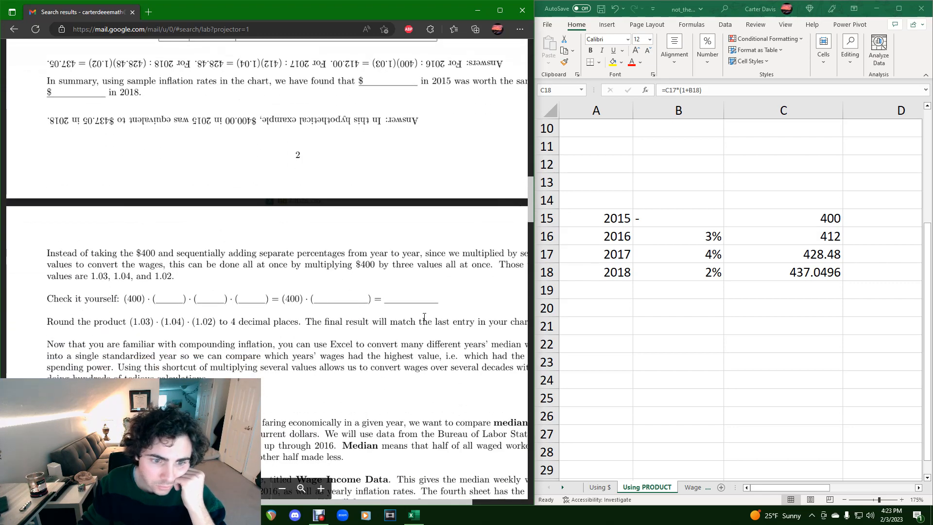
scroll(228, 206, "down", 2)
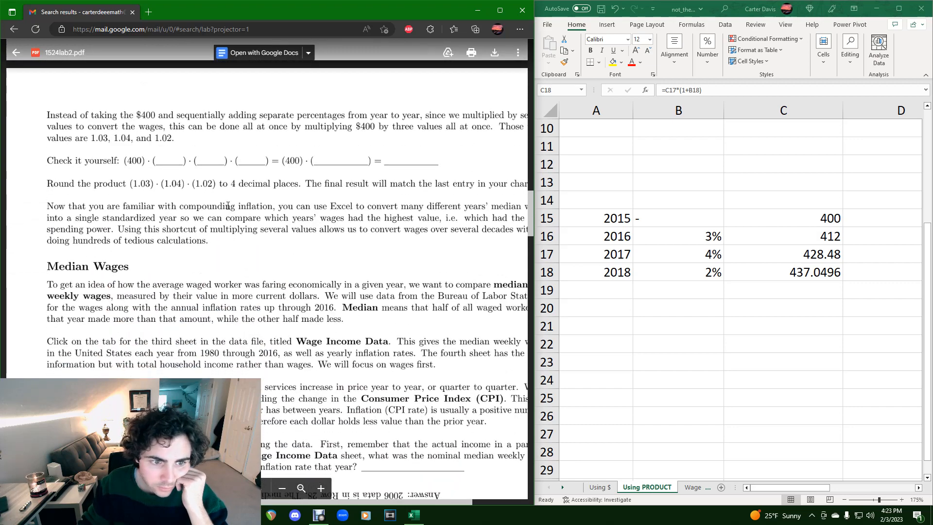
left_click(502, 11)
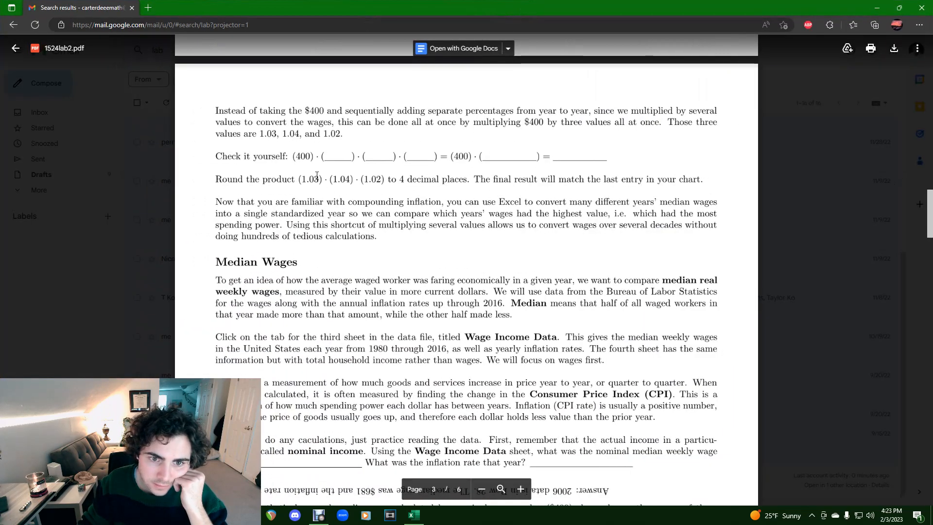
scroll(317, 175, "up", 1)
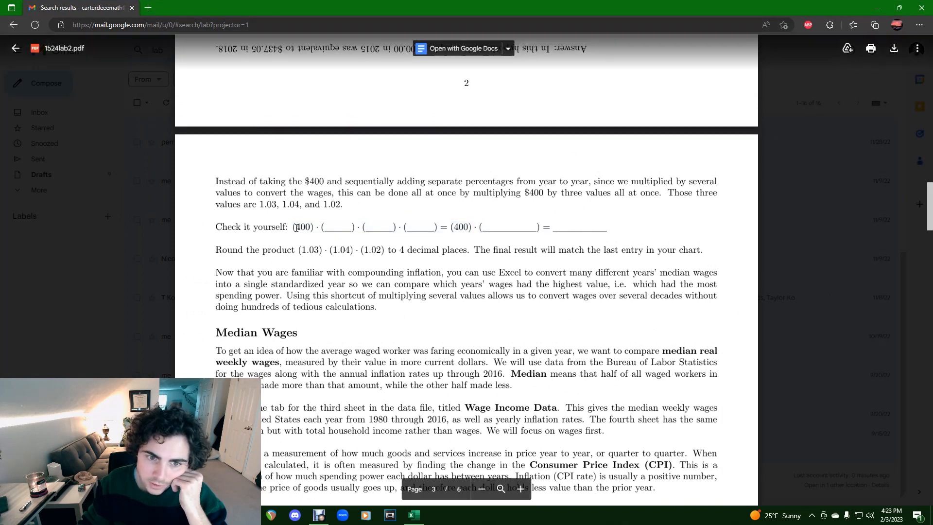
left_click_drag(326, 225, 445, 222)
left_click(444, 229)
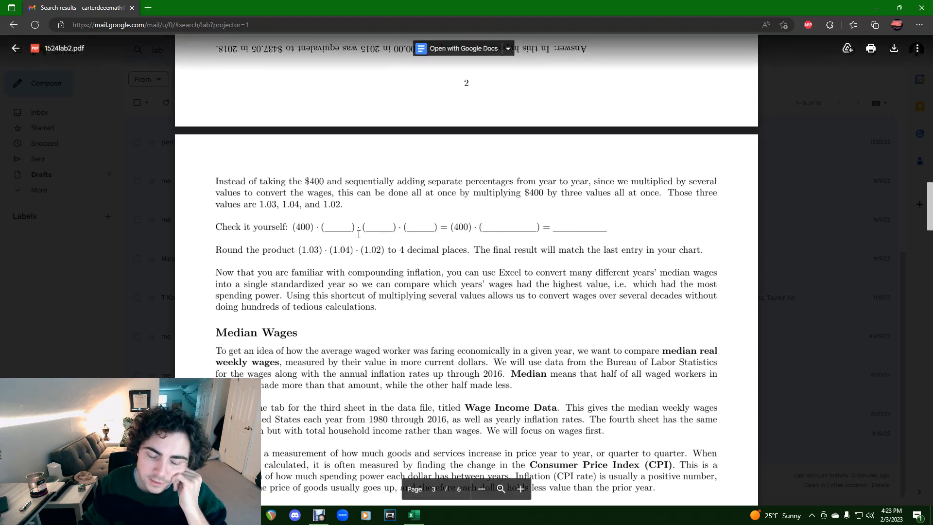
Step: Highlight the product (1.03)·(1.04)·(1.02) in the rounding instruction and continue to the Median Wages section
left_click_drag(304, 251, 384, 253)
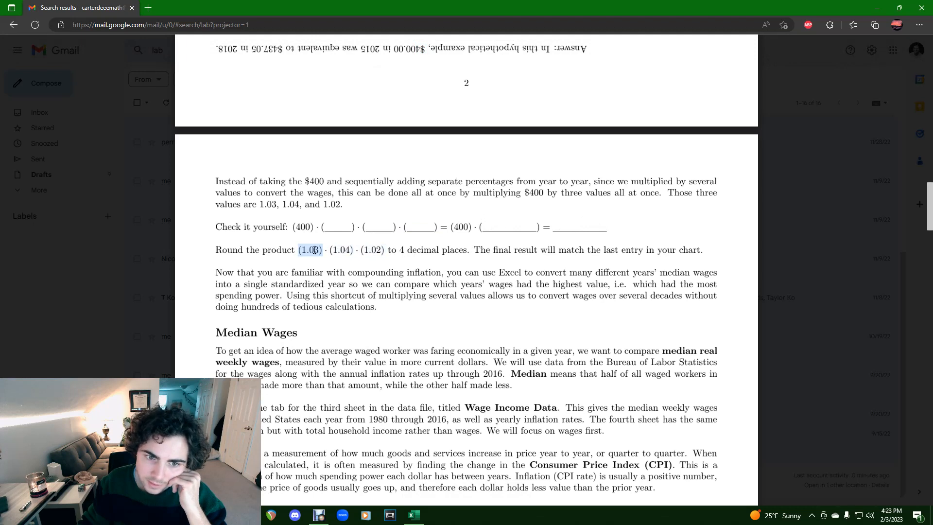
left_click_drag(328, 249, 379, 247)
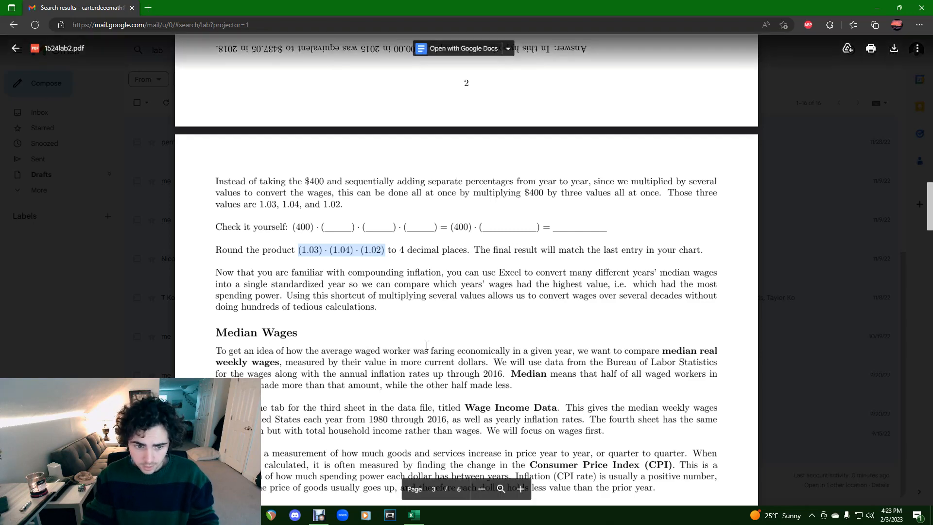
scroll(426, 345, "down", 3)
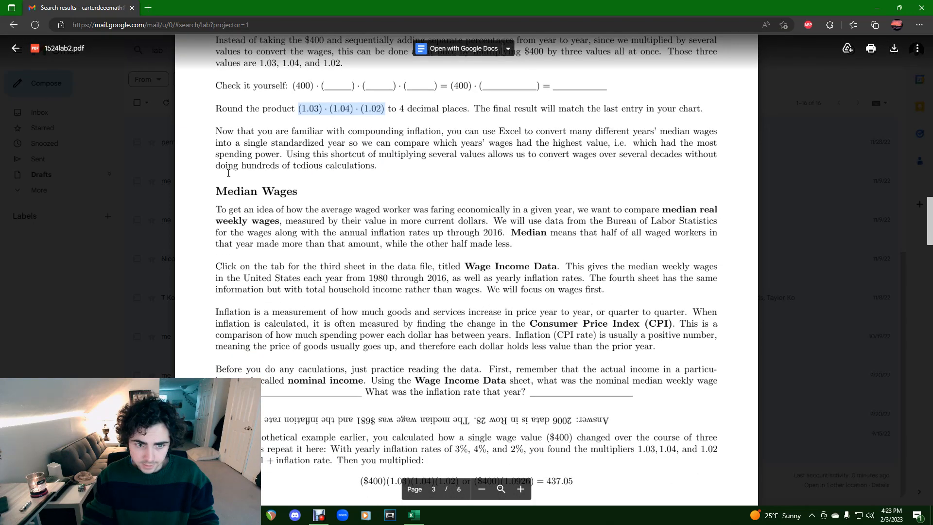
Step: Place the lab document beside the workbook, open the Wage Income Data sheet and review the Median Wages instructions through the scatter plot questions
double_click(707, 8)
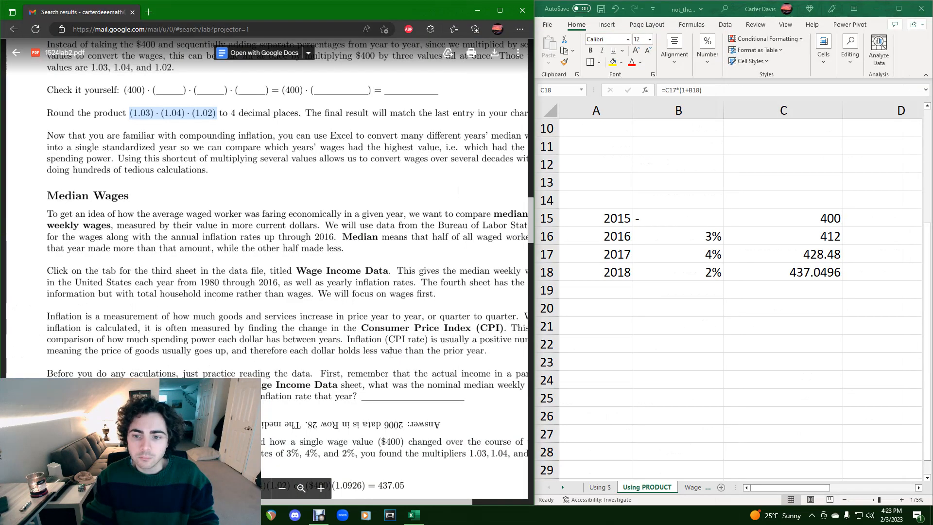
left_click(700, 489)
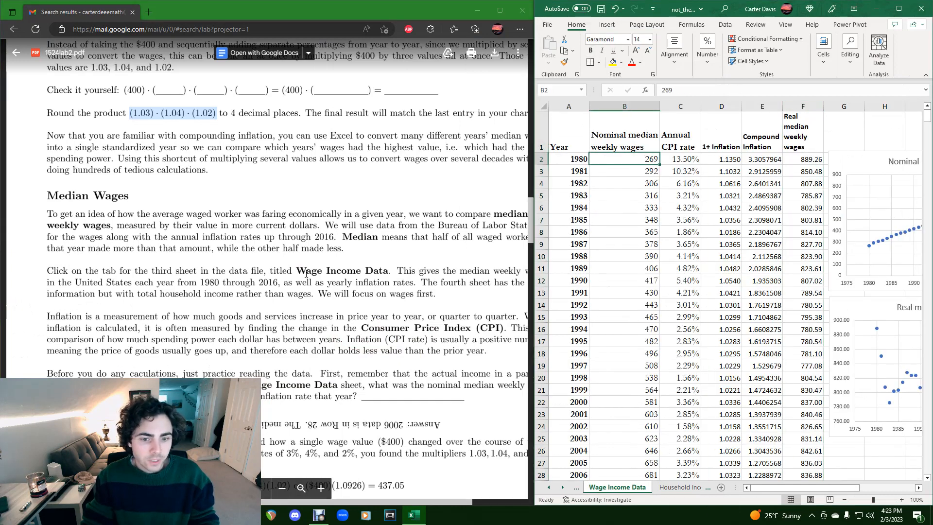
scroll(394, 307, "down", 3)
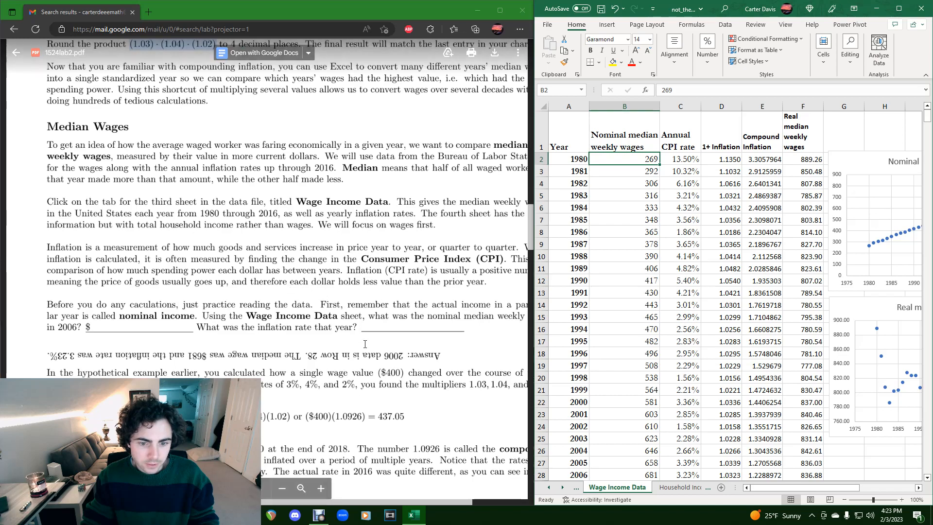
scroll(354, 333, "down", 2)
scroll(354, 332, "down", 12)
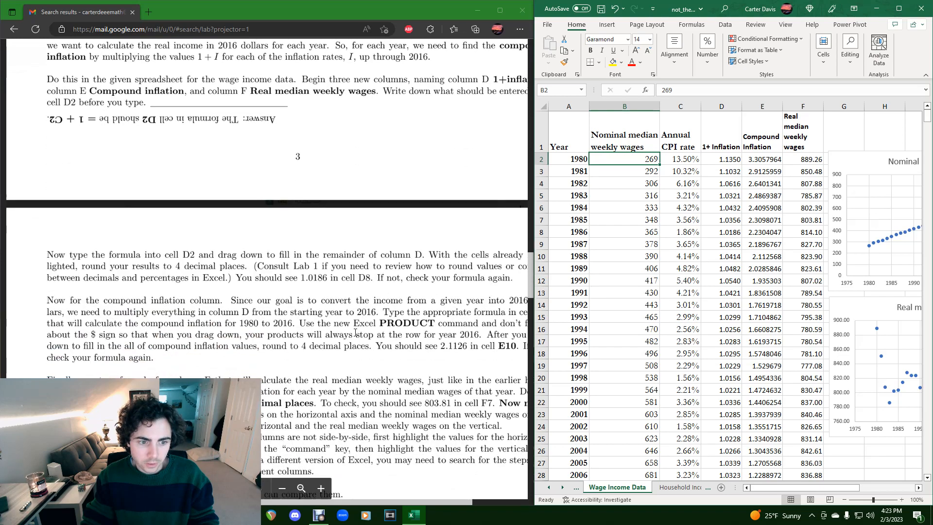
scroll(357, 332, "down", 3)
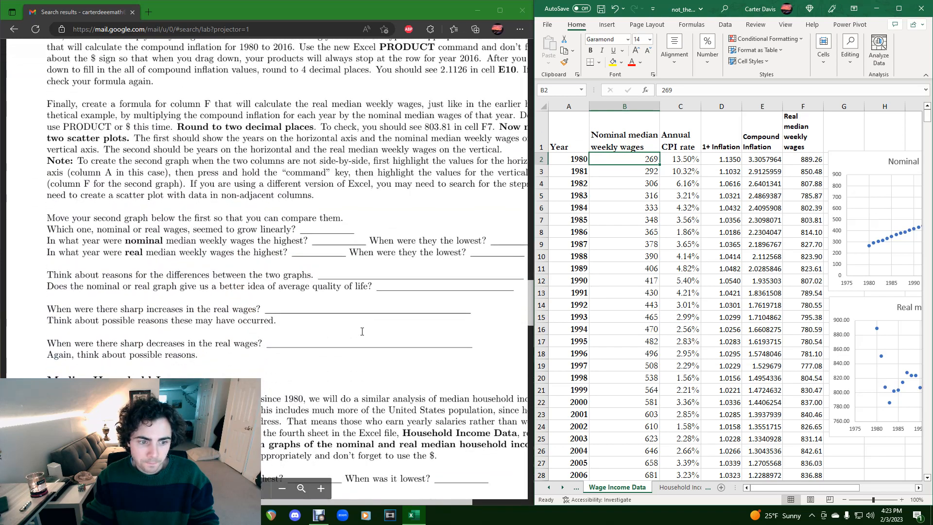
Step: Maximize the workbook, enlarge the sheet to 130% and point out the 1980 CPI rate and the added headers in D1:F1
left_click(898, 8)
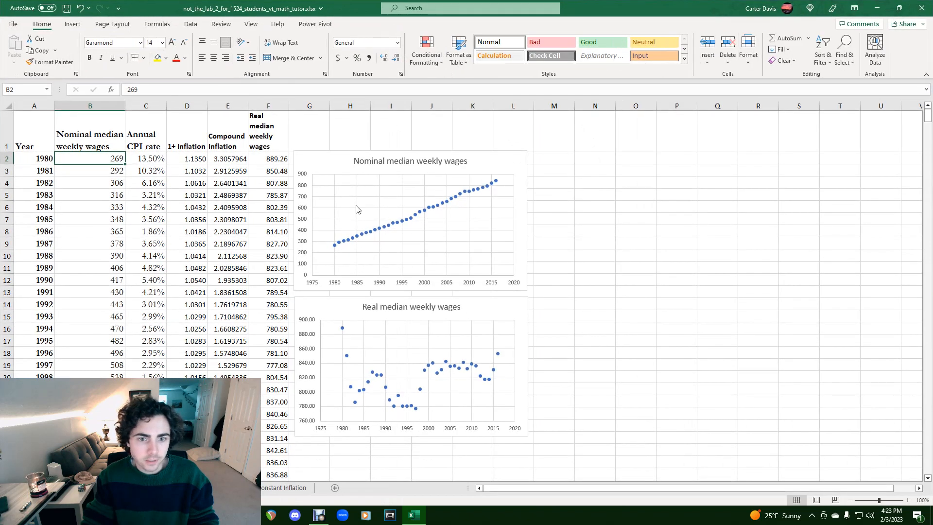
scroll(286, 278, "up", 2)
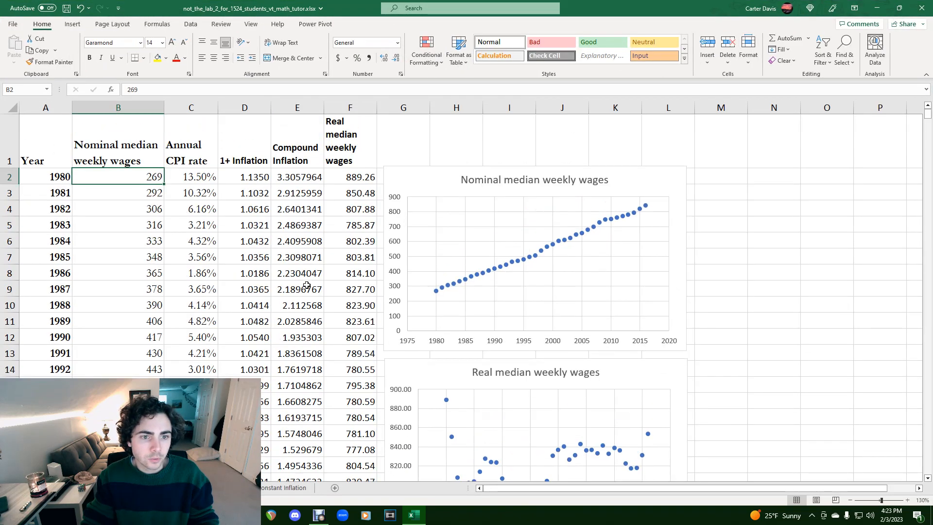
left_click(211, 176)
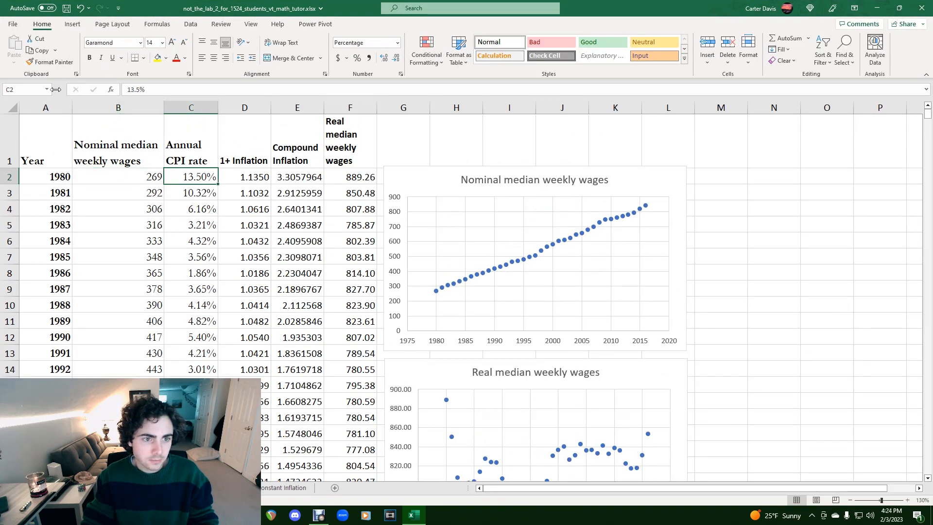
left_click(251, 141)
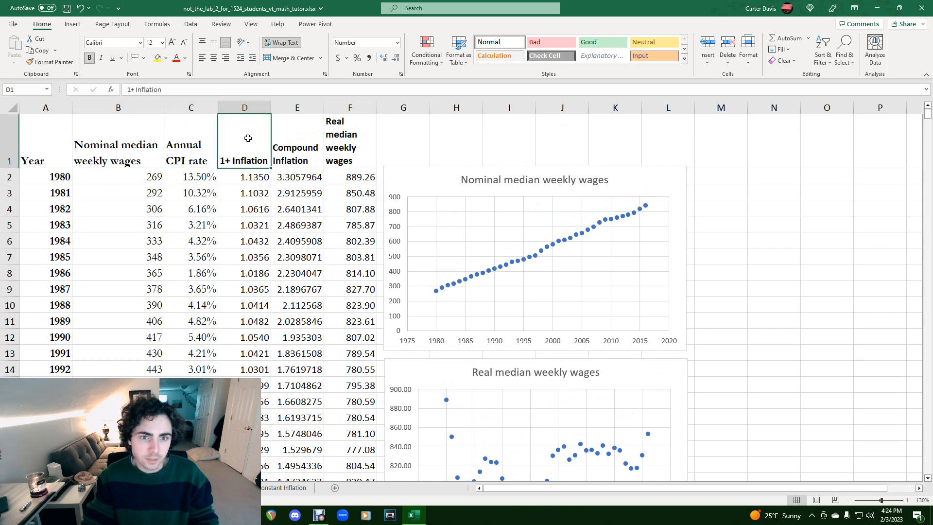
left_click_drag(252, 140, 357, 138)
left_click(353, 137)
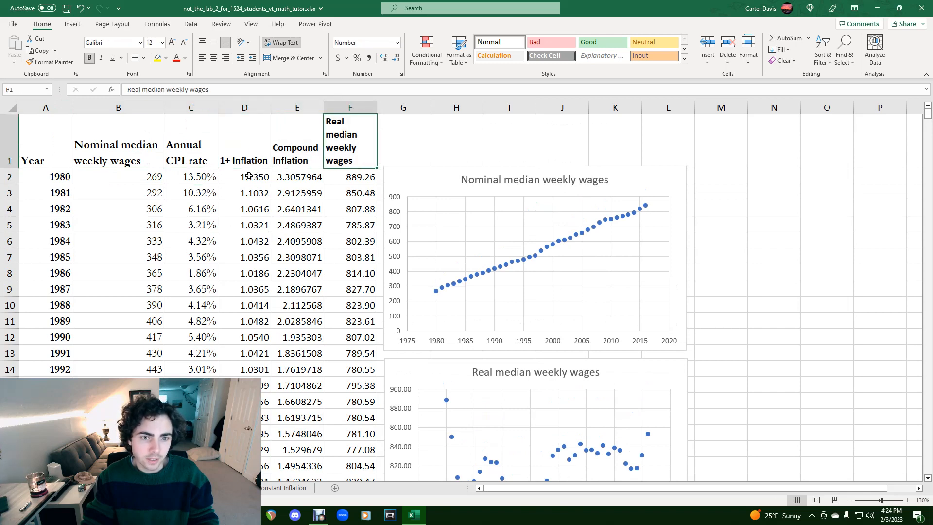
Step: Point out the row 1 headers for year, nominal wages, CPI rate, 1+ Inflation and real median weekly wages
left_click(242, 158)
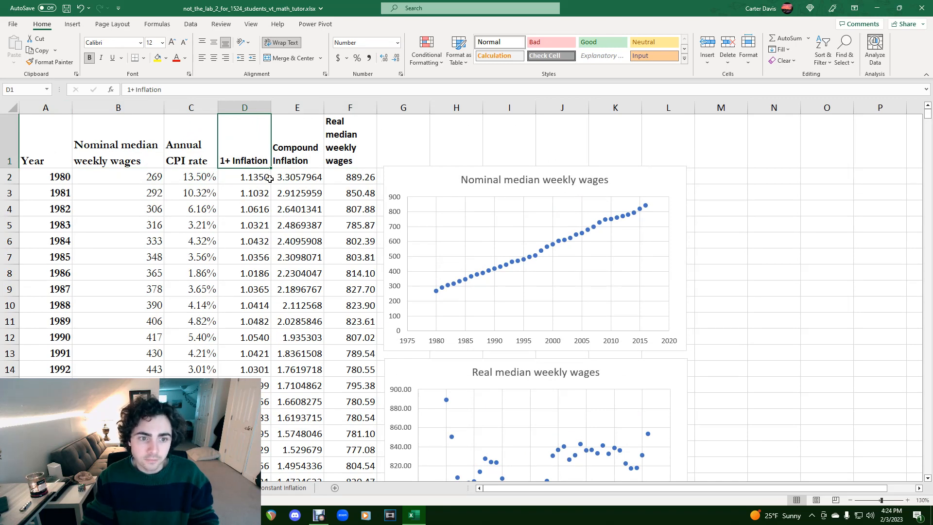
left_click(35, 139)
left_click(127, 139)
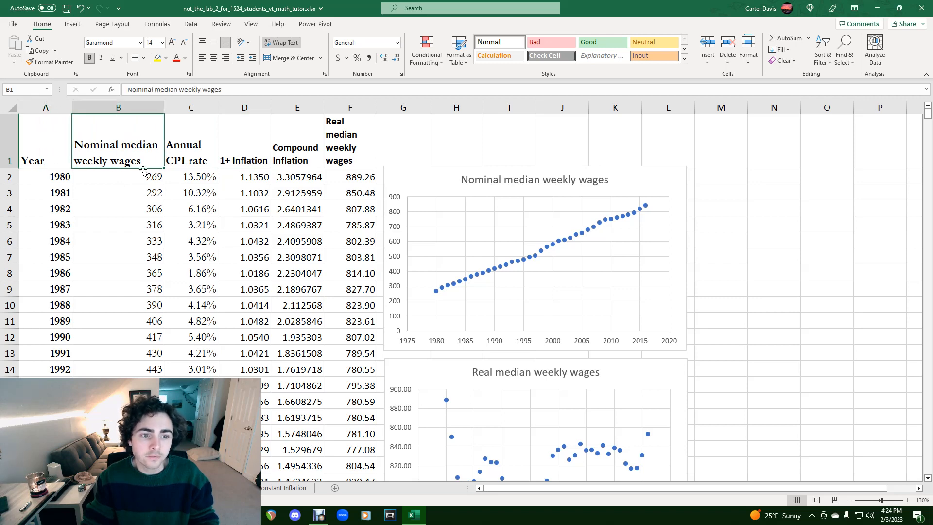
left_click(195, 157)
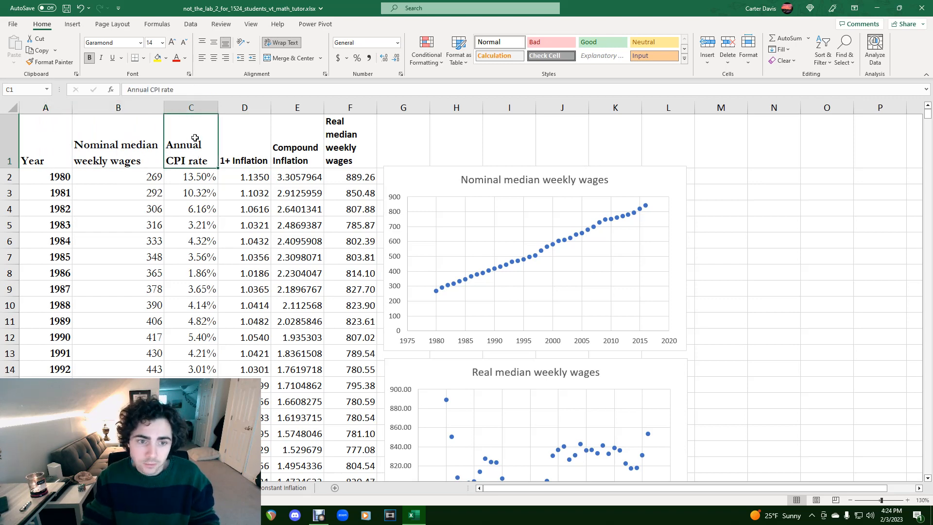
left_click(259, 149)
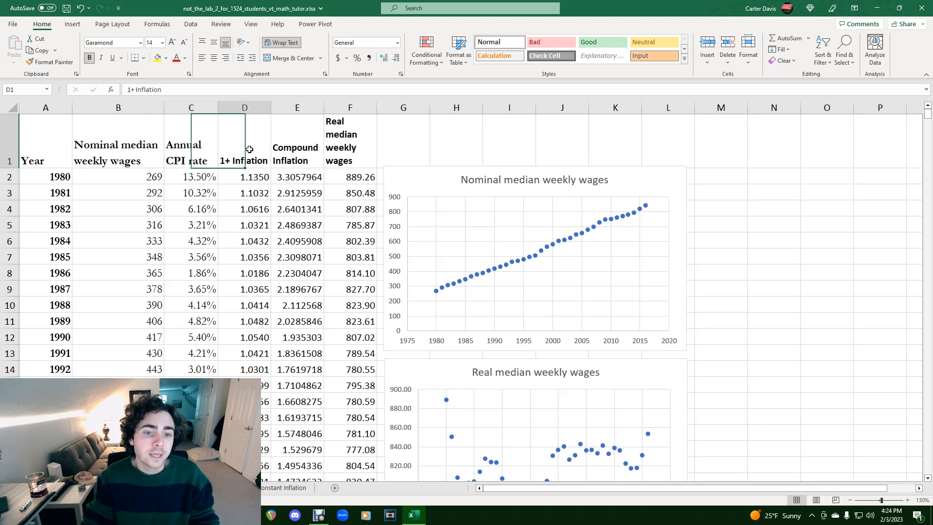
left_click(331, 148)
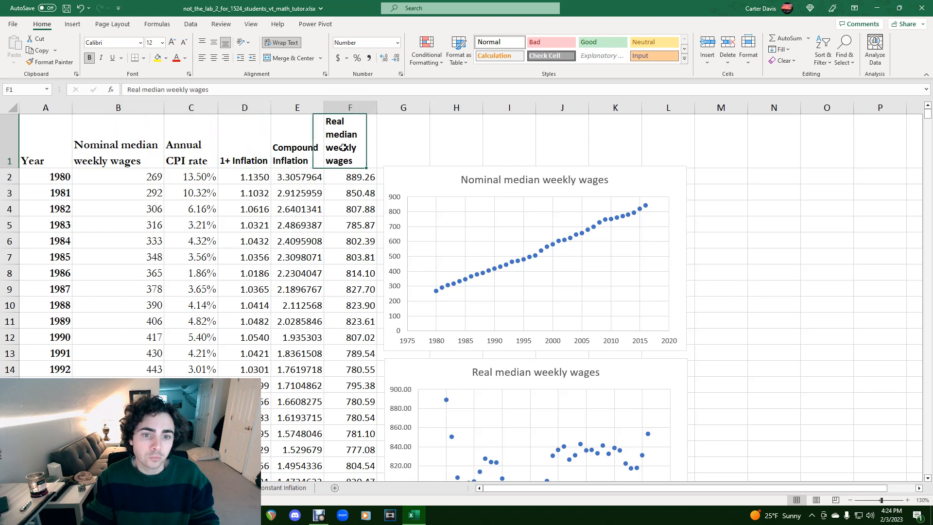
Step: Show the formula =C2+1 in D2 and fill it down the 1+ Inflation column through row 38
left_click(237, 181)
left_click(217, 88)
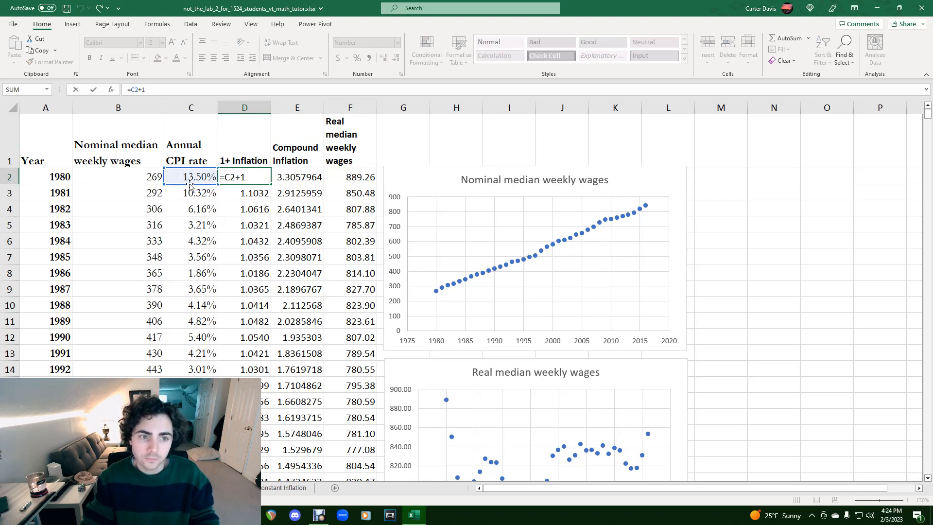
key("Return")
left_click(255, 177)
left_click_drag(272, 184, 272, 473)
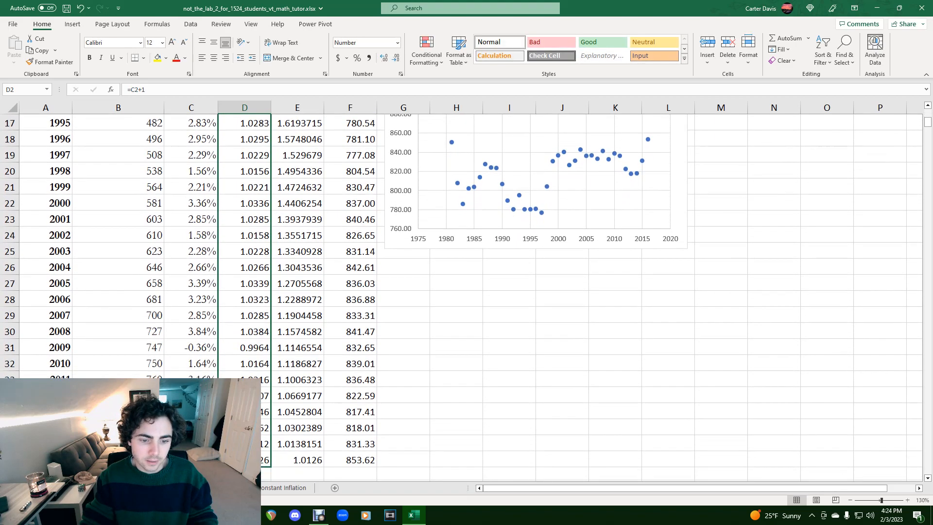
scroll(335, 354, "up", 5)
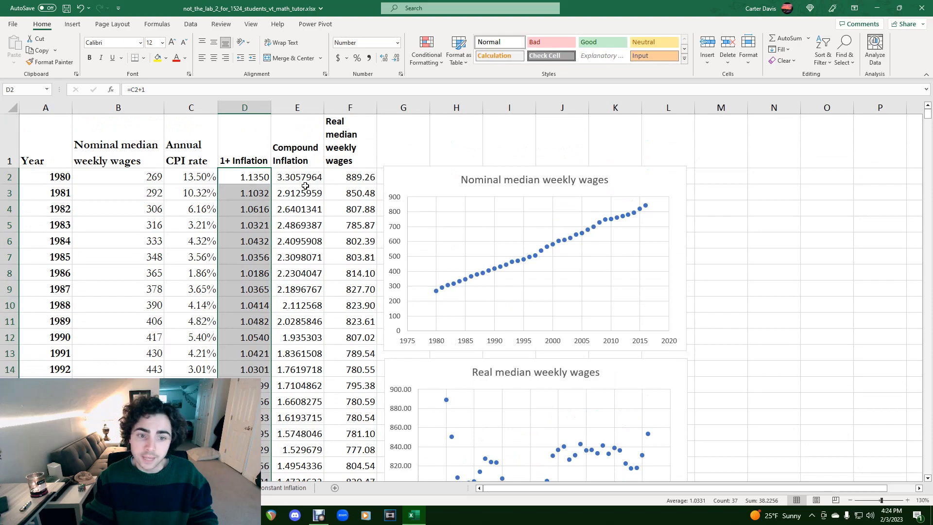
Step: Switch to the lab document, highlight the product (1.03)·(1.04)·(1.02) and its last factor, and return to the workbook
left_click(224, 515)
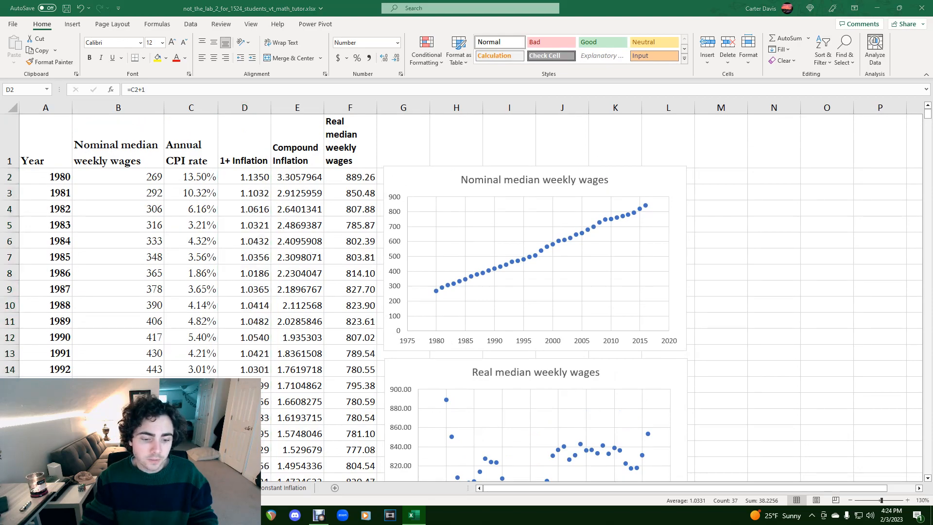
scroll(307, 239, "up", 14)
scroll(317, 248, "up", 5)
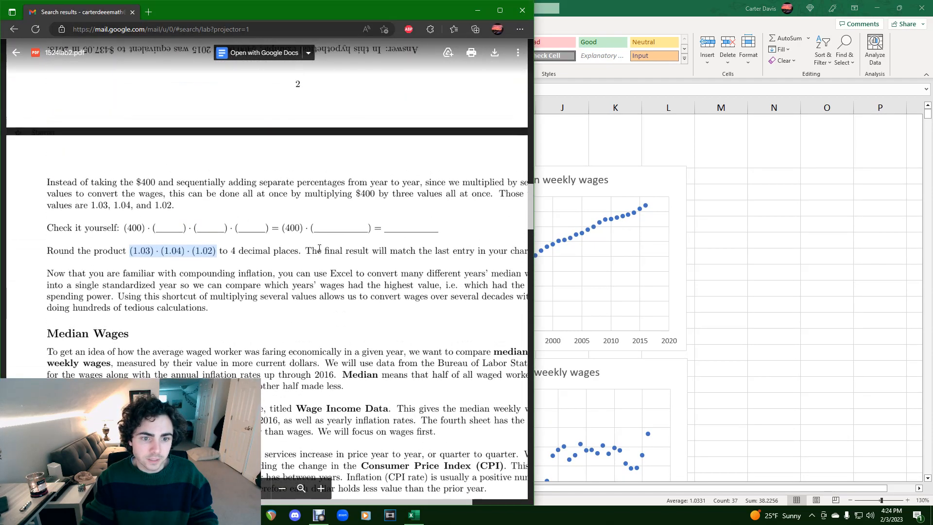
left_click_drag(130, 251, 221, 255)
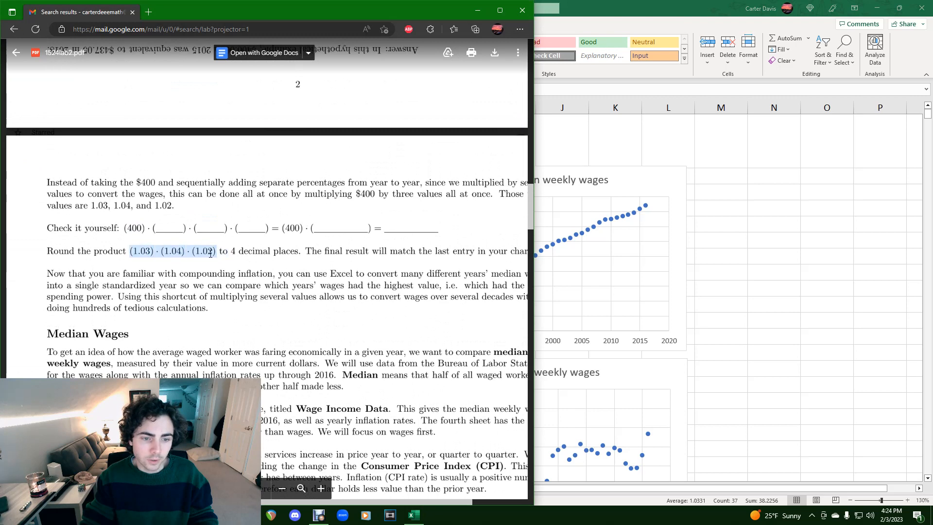
double_click(210, 250)
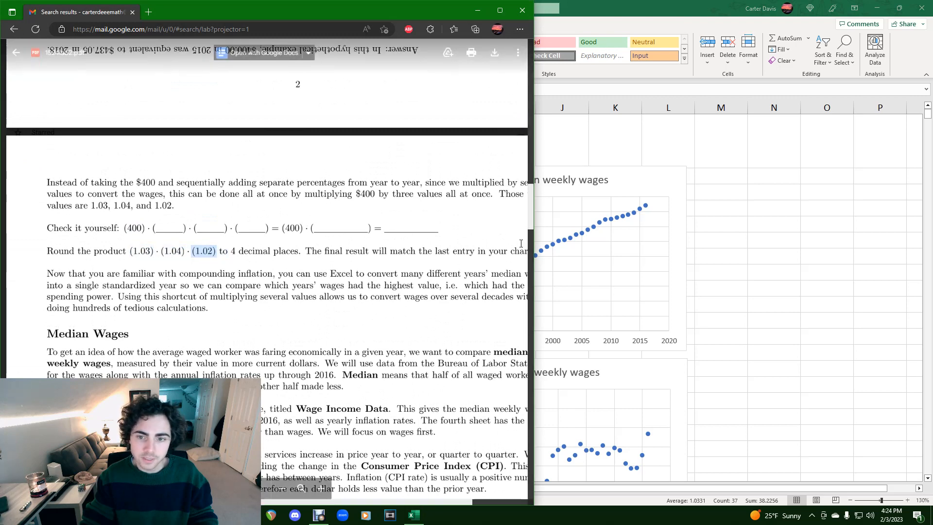
left_click(778, 193)
Step: Relate the 1980 multiplier in D2 to the compound inflation in E2 and highlight the first two multipliers, D2:D3
left_click(263, 179)
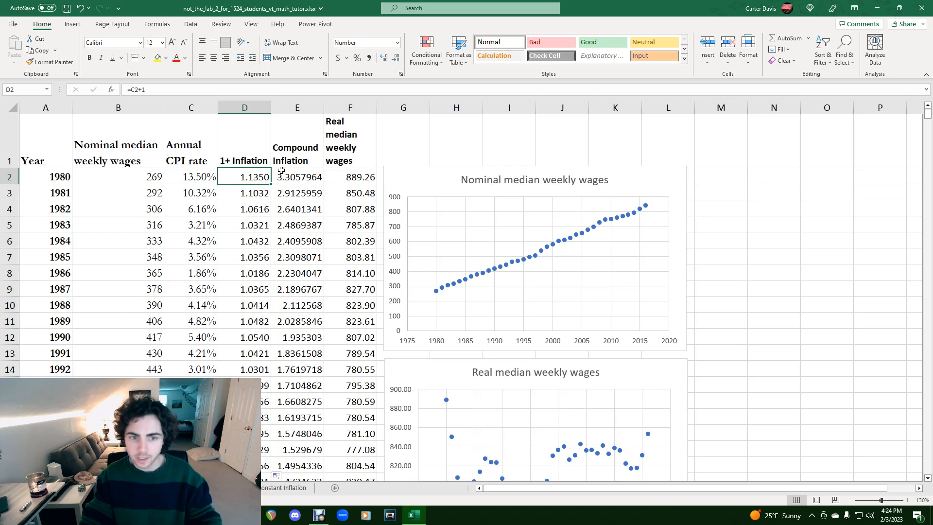
left_click(286, 183)
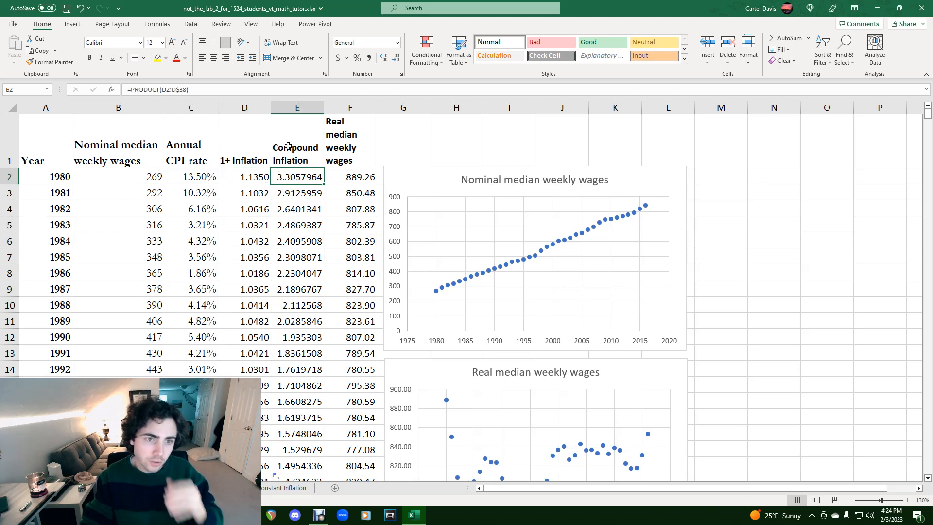
left_click(246, 177)
mouse_move(242, 178)
left_mouse_down()
mouse_move(245, 486)
mouse_move(260, 272)
mouse_move(243, 235)
mouse_move(254, 68)
mouse_move(245, 481)
mouse_move(272, 459)
mouse_move(252, 97)
mouse_move(256, 184)
left_mouse_up()
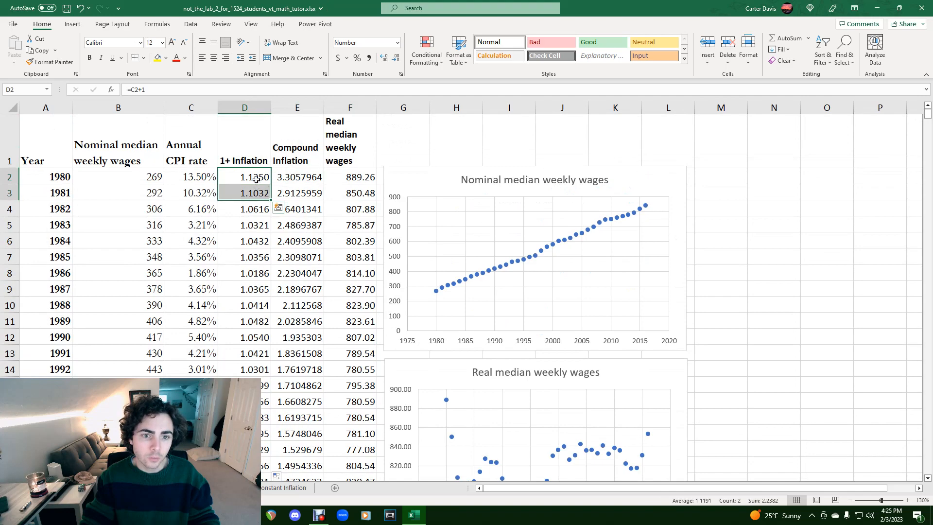
Step: Inspect the formula =PRODUCT(D2:D$38) in E2 and trace its range from D2 down to D38
left_click(282, 175)
left_click(205, 88)
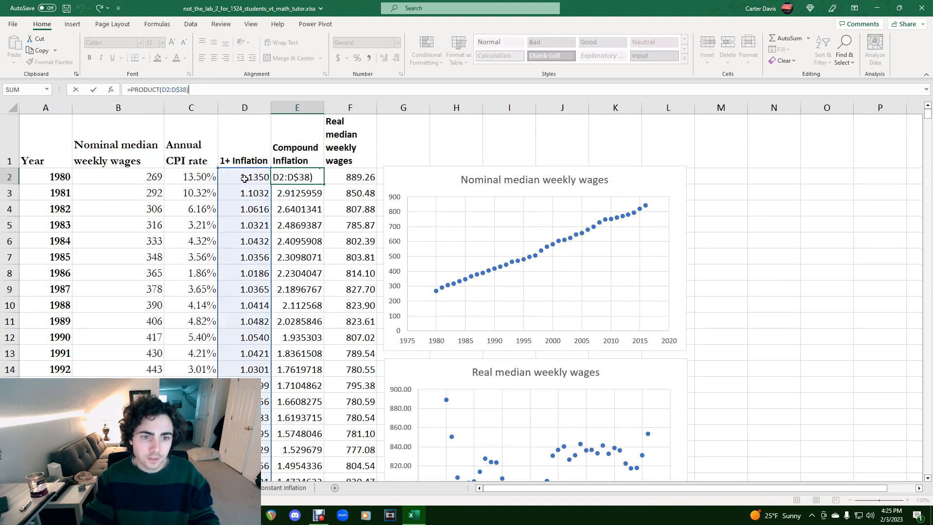
scroll(245, 178, "down", 7)
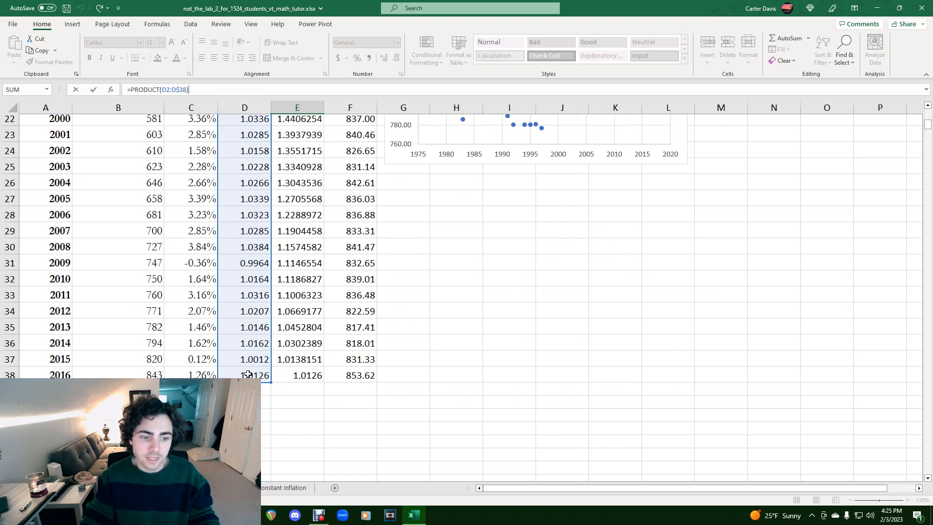
scroll(261, 351, "up", 7)
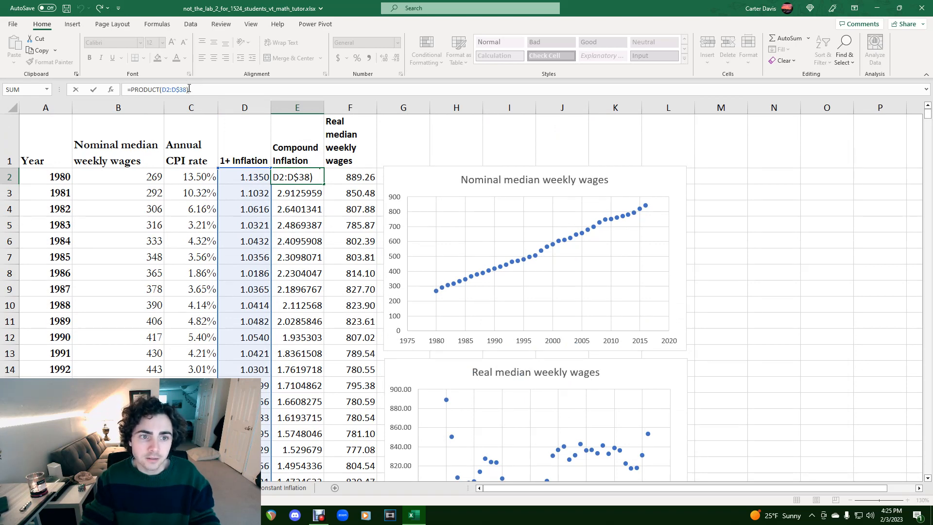
key("Return")
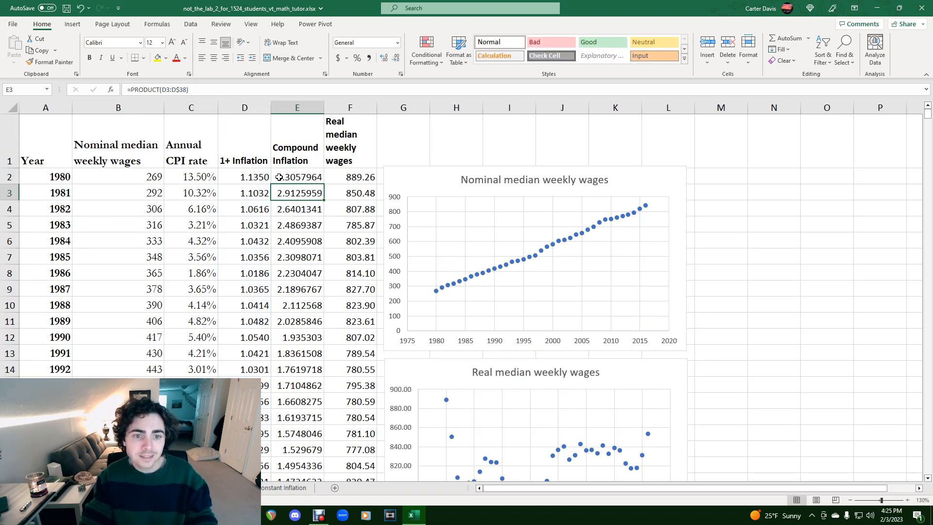
left_click(256, 178)
scroll(257, 239, "down", 4)
scroll(257, 239, "down", 4)
left_click(254, 342)
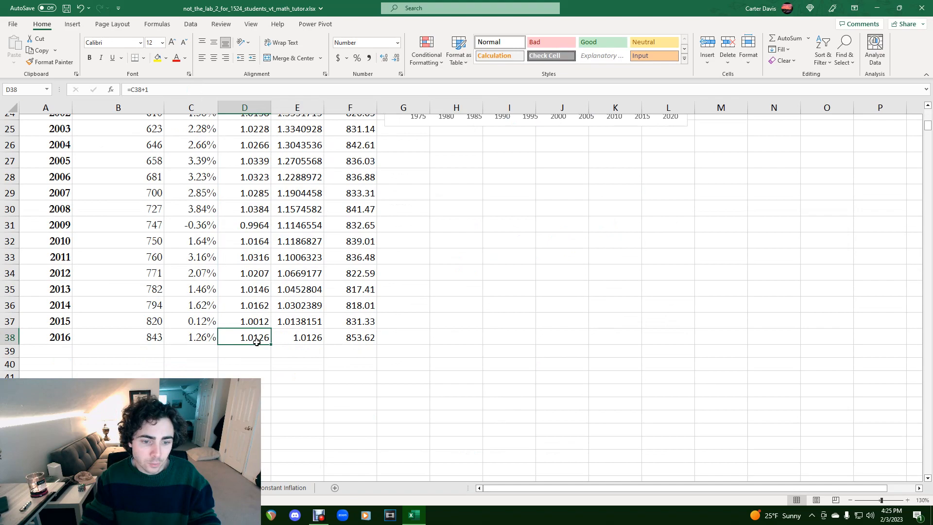
scroll(272, 291, "up", 8)
Step: Fill the PRODUCT formula from E2 down the Compound Inflation column to the 2016 row
left_click(295, 180)
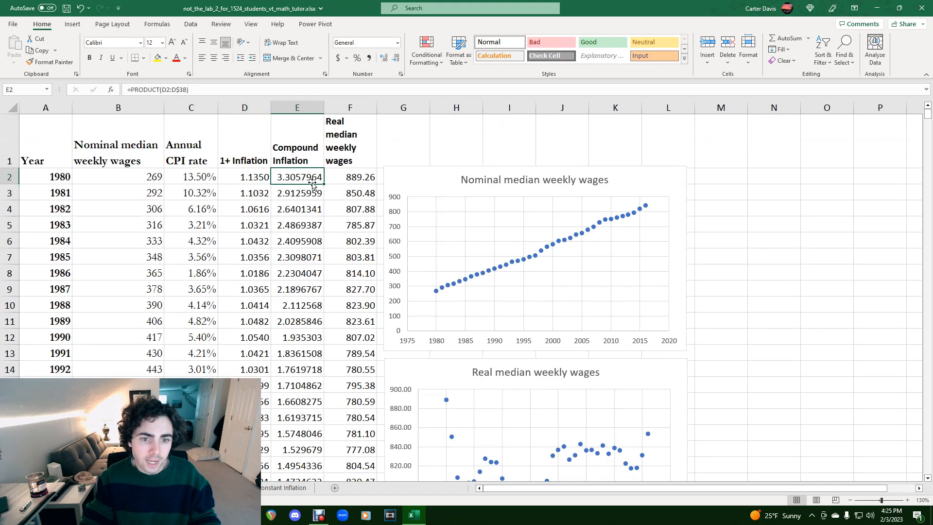
left_click_drag(324, 184, 307, 469)
scroll(307, 437, "up", 6)
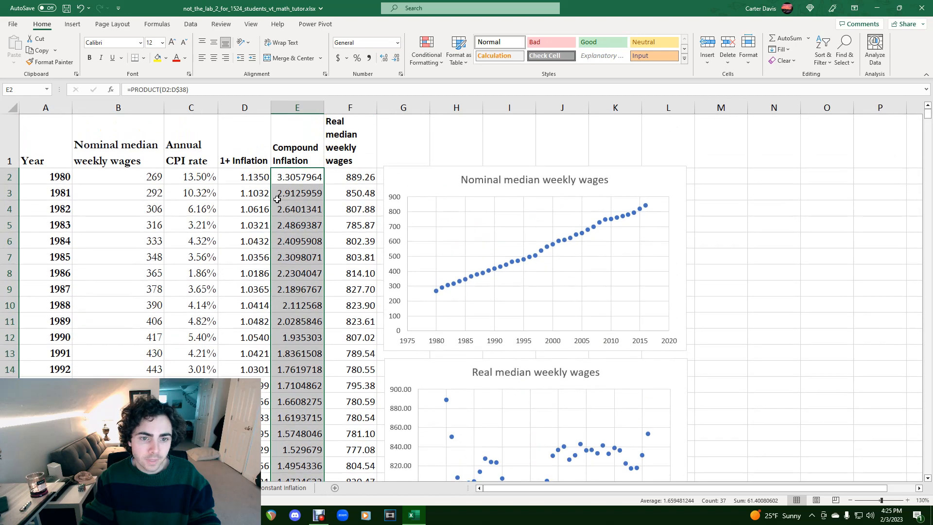
Step: Check the filled PRODUCT formulas in E3 through E9 one by one, comparing each starting row with the fixed D$38
left_click(297, 193)
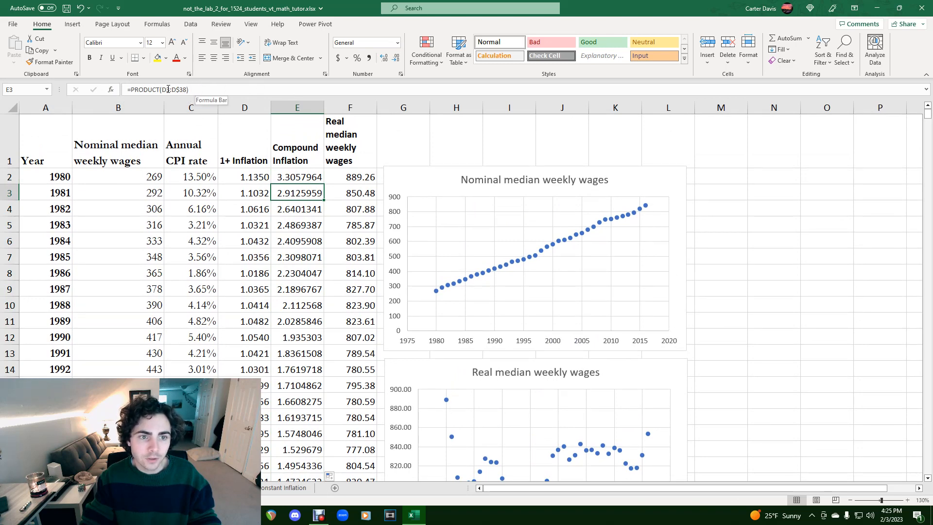
left_click(303, 209)
left_click(304, 223)
left_click(295, 242)
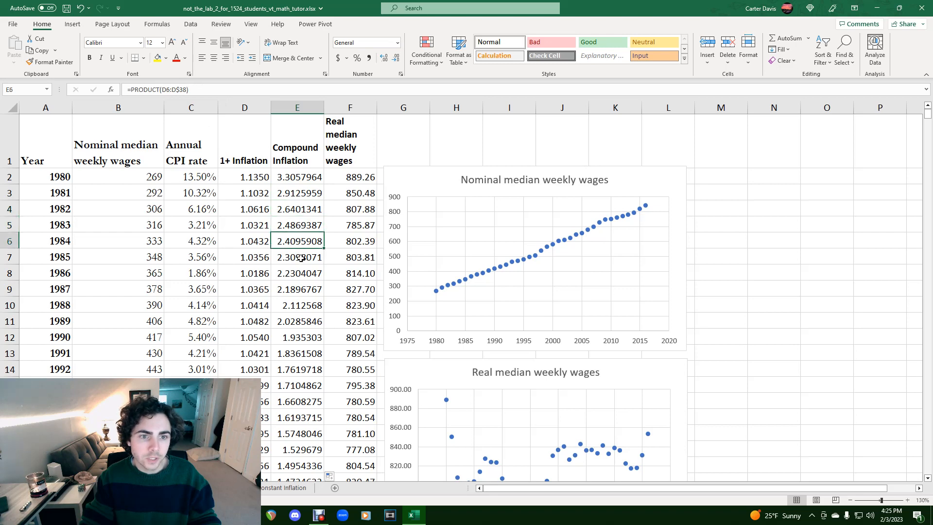
left_click(301, 258)
left_click(298, 274)
left_click(298, 290)
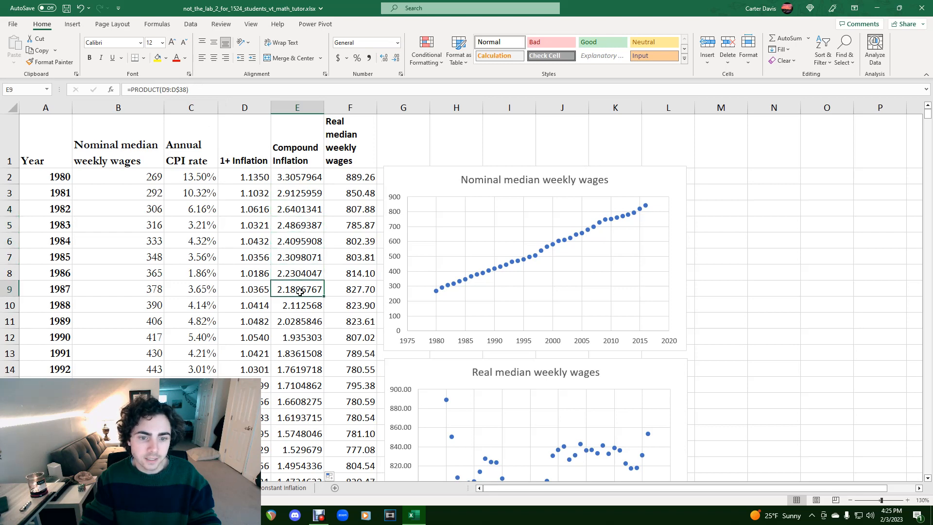
Step: Check the compound inflation formula in E10, and relate the real wage formula in F2 to its inputs B2 and E2
left_click(294, 300)
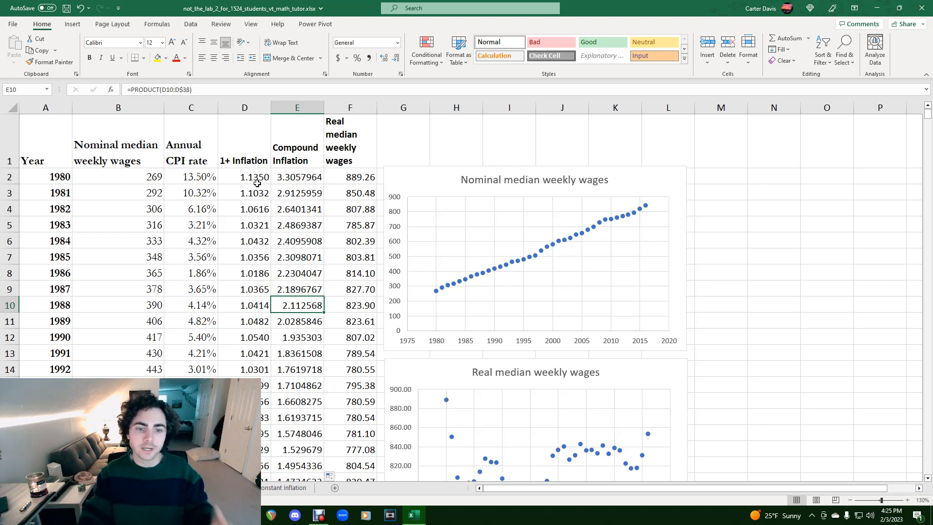
left_click(369, 176)
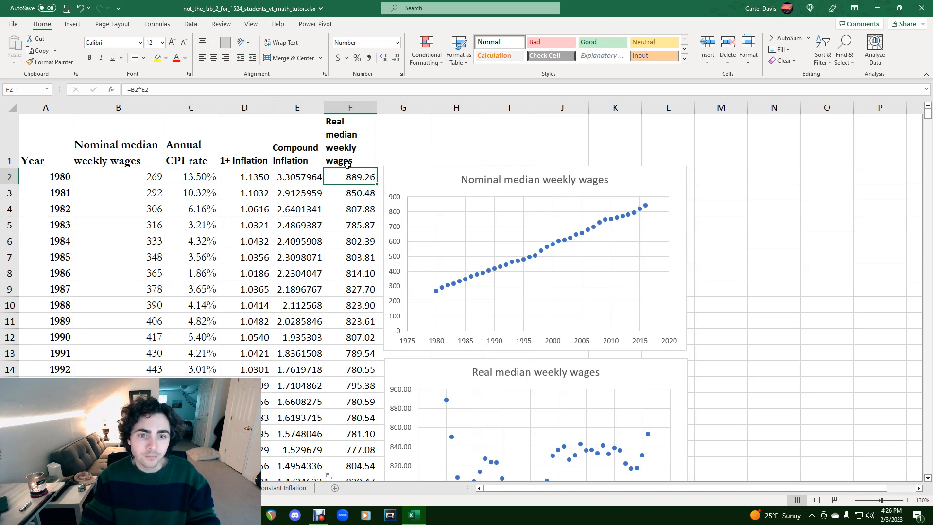
left_click(152, 175)
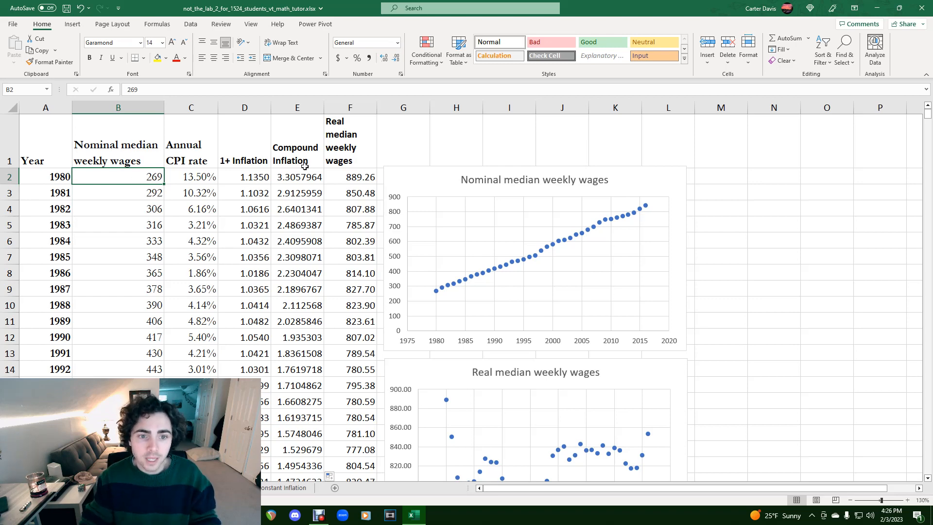
left_click(290, 176)
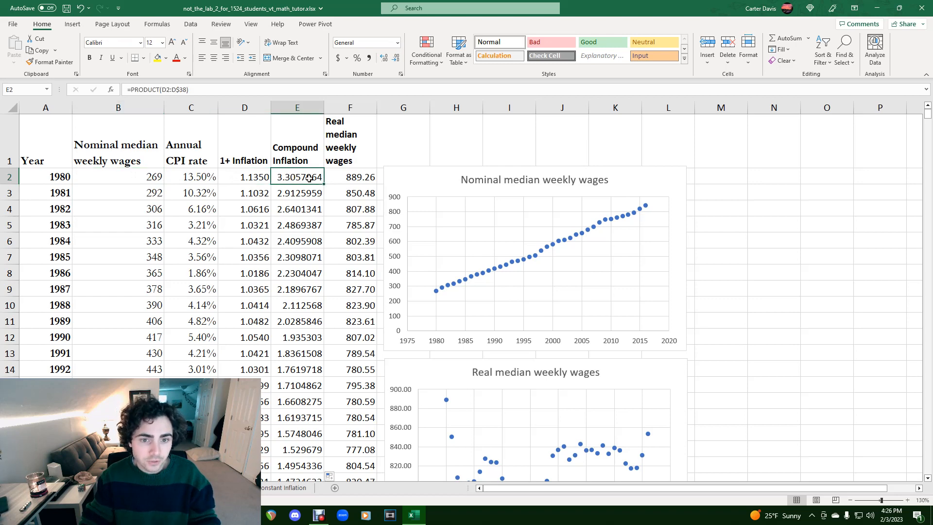
left_click(346, 179)
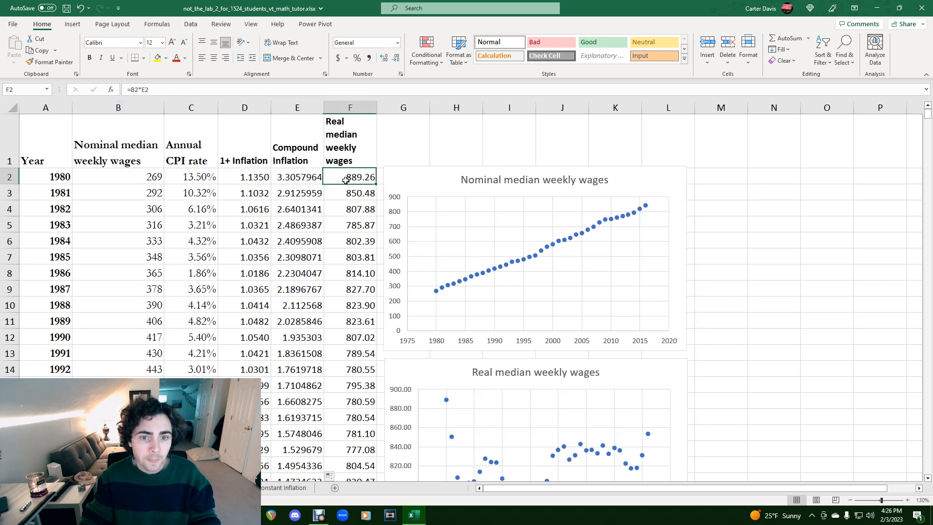
Step: Confirm the formula =B2*E2 in F2 and fill it down the Real median weekly wages column to the 2016 row
left_click(315, 95)
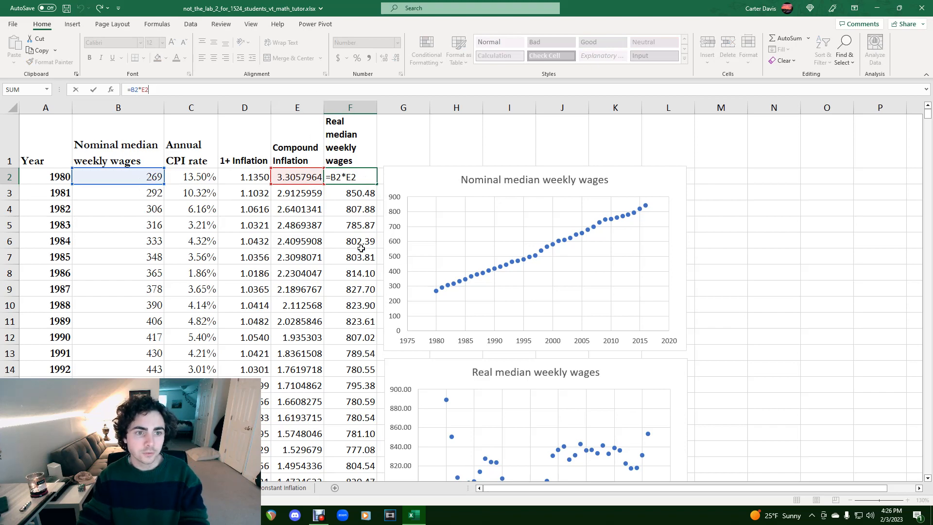
key("Return")
left_click(371, 181)
left_click_drag(377, 184, 365, 463)
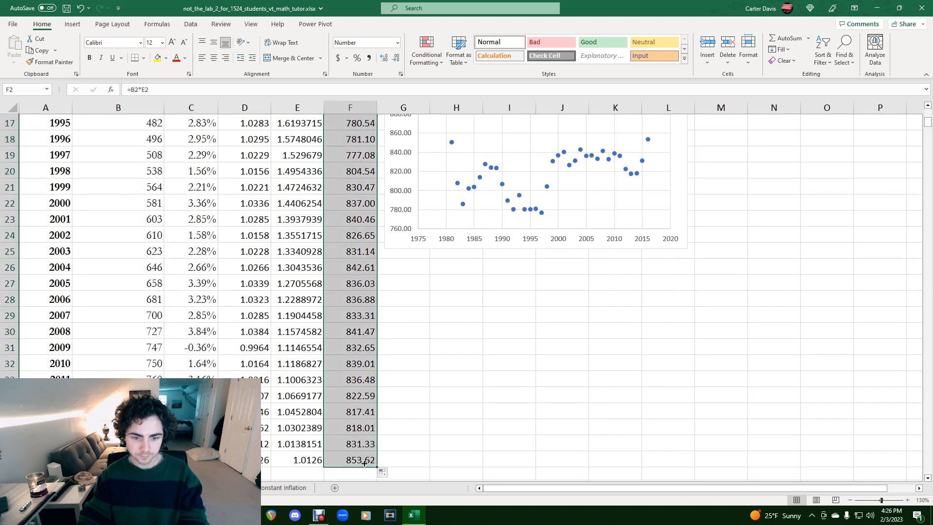
Step: Compare the 1980 nominal wage in B2 with the real wage in F2 and look over the following years
scroll(335, 369, "up", 6)
left_click(147, 175)
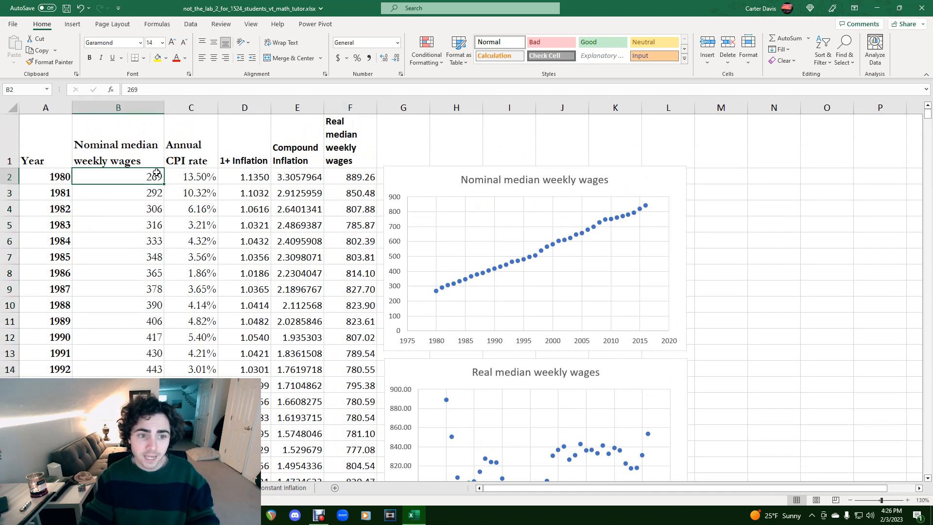
left_click(351, 181)
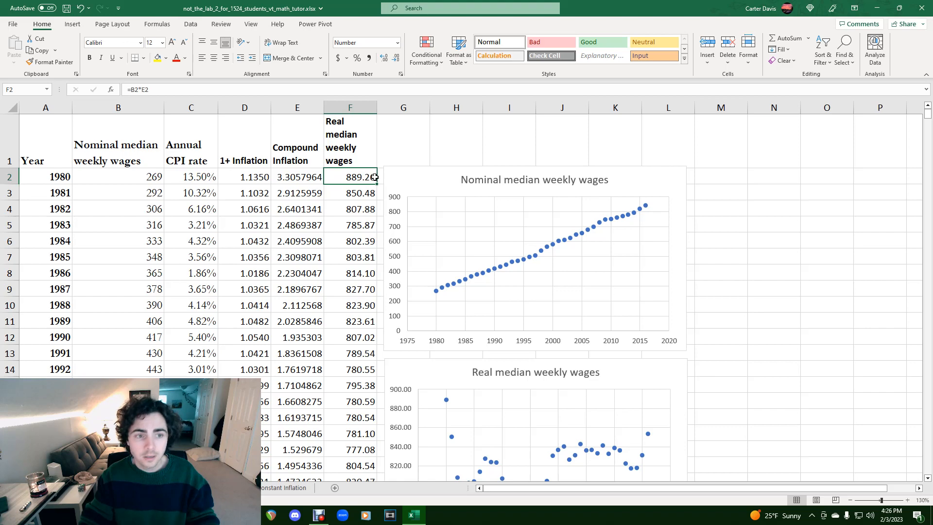
scroll(144, 239, "down", 3)
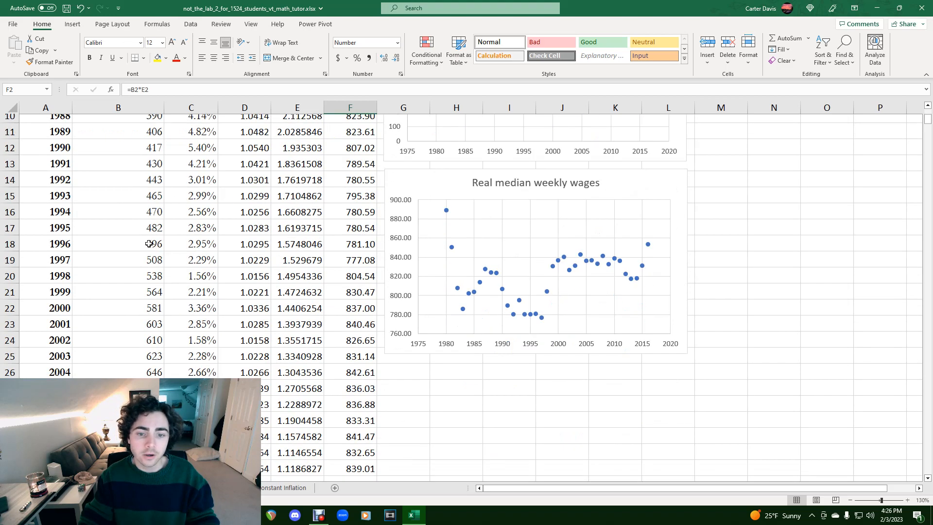
scroll(151, 242, "up", 3)
left_click(156, 177)
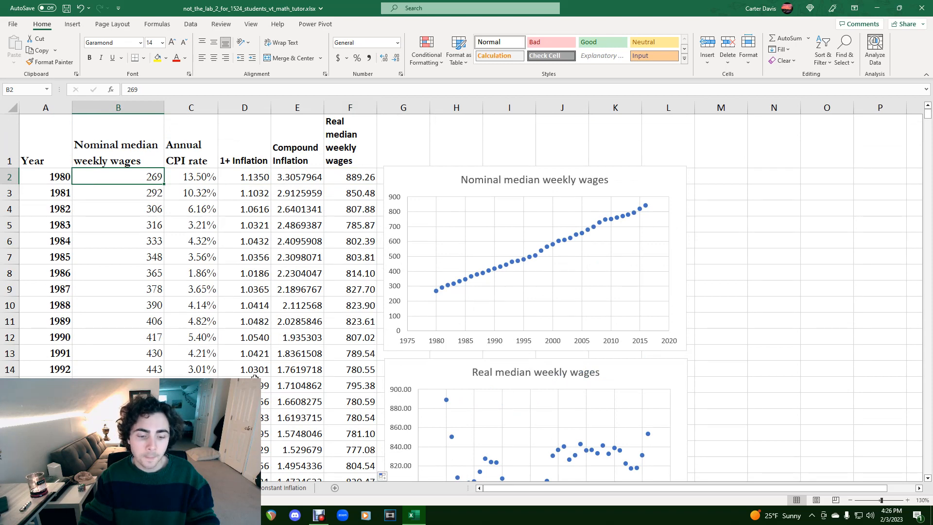
scroll(510, 202, "down", 2)
scroll(562, 267, "up", 2)
Step: Examine the Nominal and Real median weekly wages charts in turn, checking which columns the nominal chart plots
left_click(453, 184)
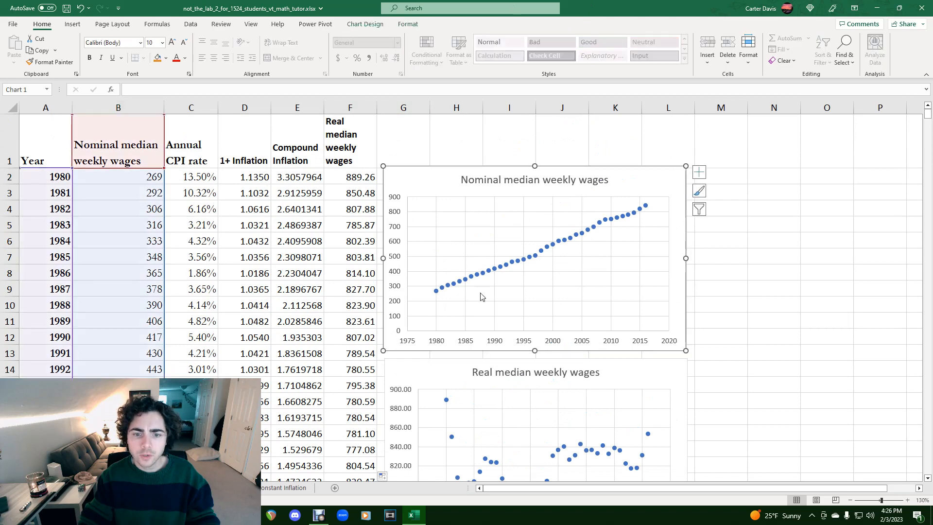
left_click(449, 369)
left_click(434, 185)
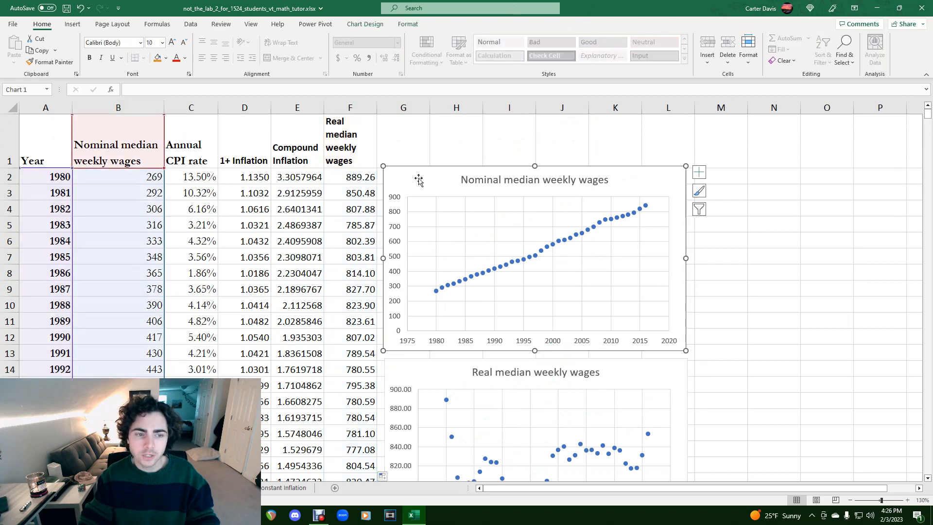
Step: Select the Year and Nominal median weekly wages columns and view the scatter chart types without inserting one
left_click(47, 106)
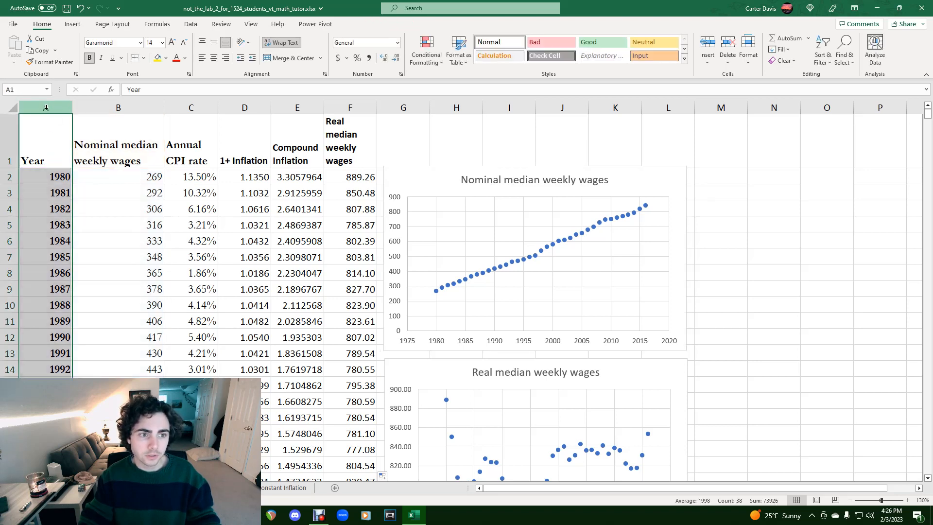
left_click_drag(48, 108, 101, 109)
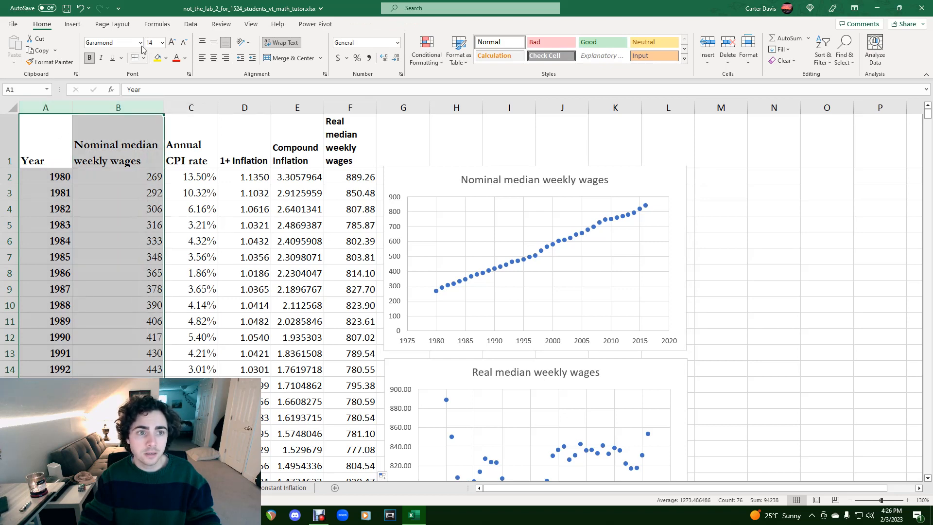
left_click(72, 24)
left_click(452, 60)
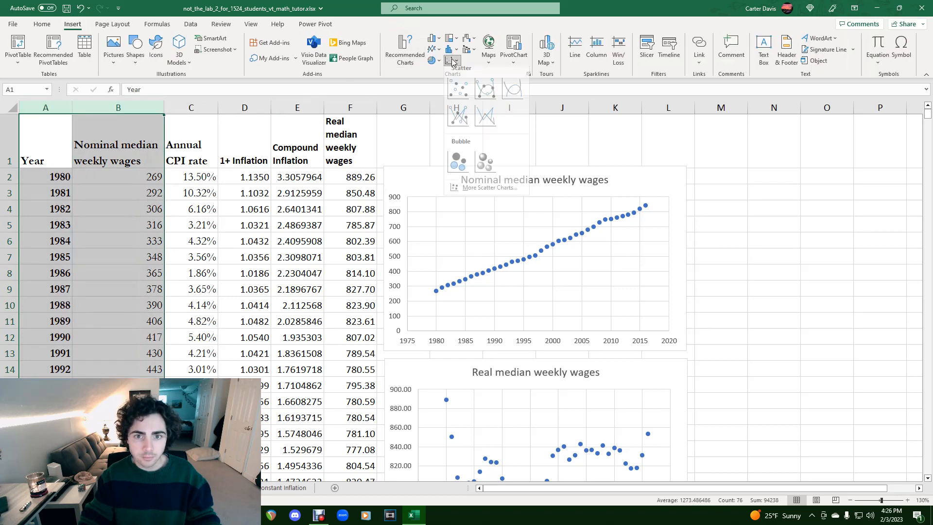
left_click(657, 187)
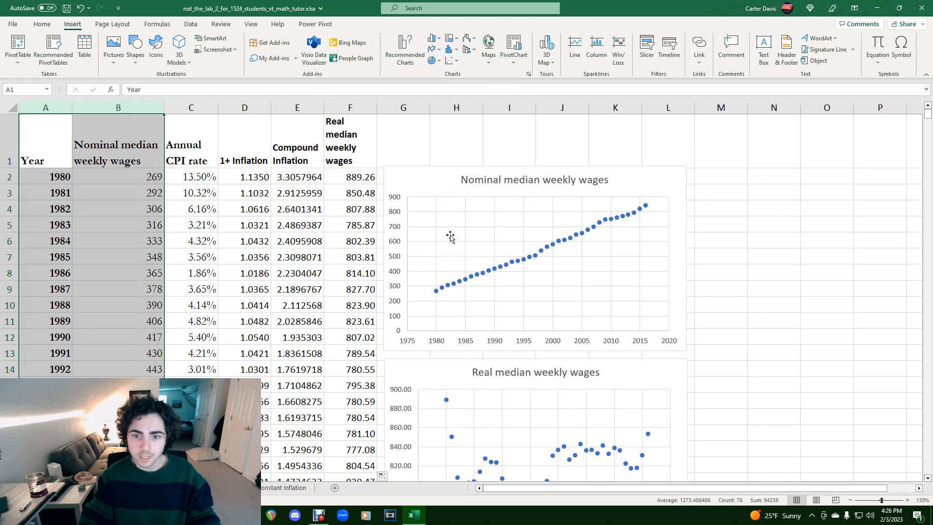
Step: Examine the Real median weekly wages chart and its source columns, comparing it with the nominal chart above
scroll(588, 191, "down", 2)
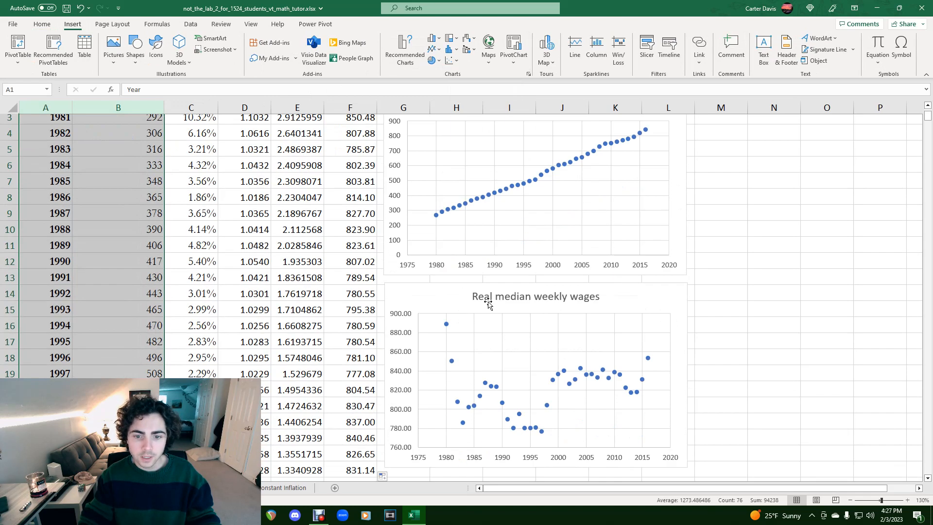
left_click(503, 310)
scroll(503, 309, "up", 2)
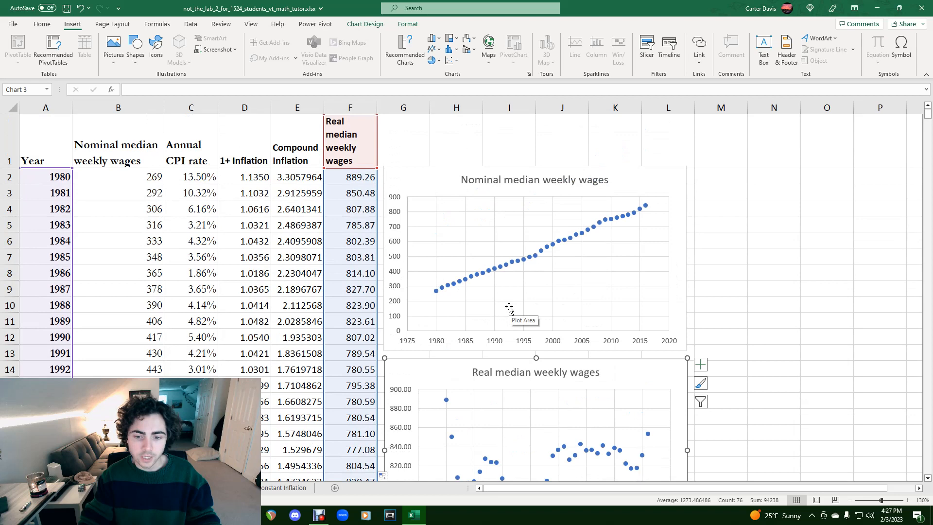
scroll(508, 250, "down", 3)
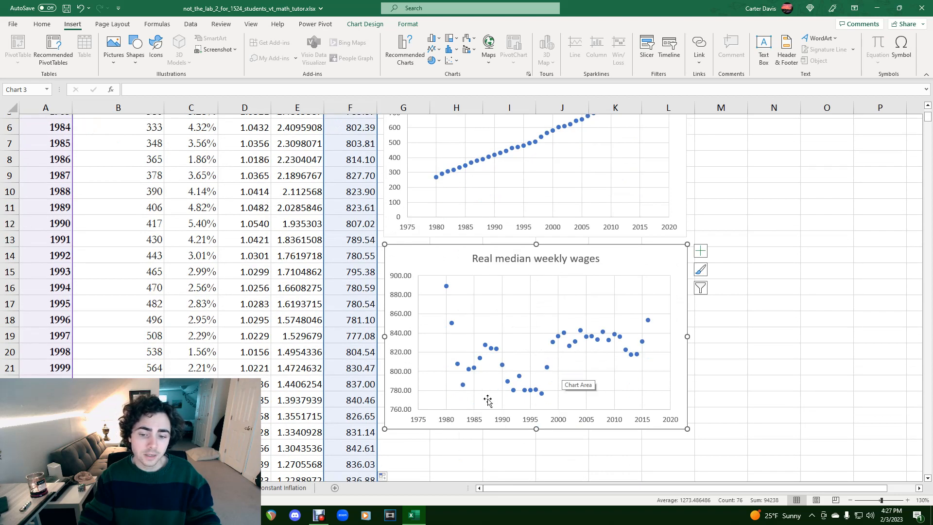
scroll(531, 346, "up", 2)
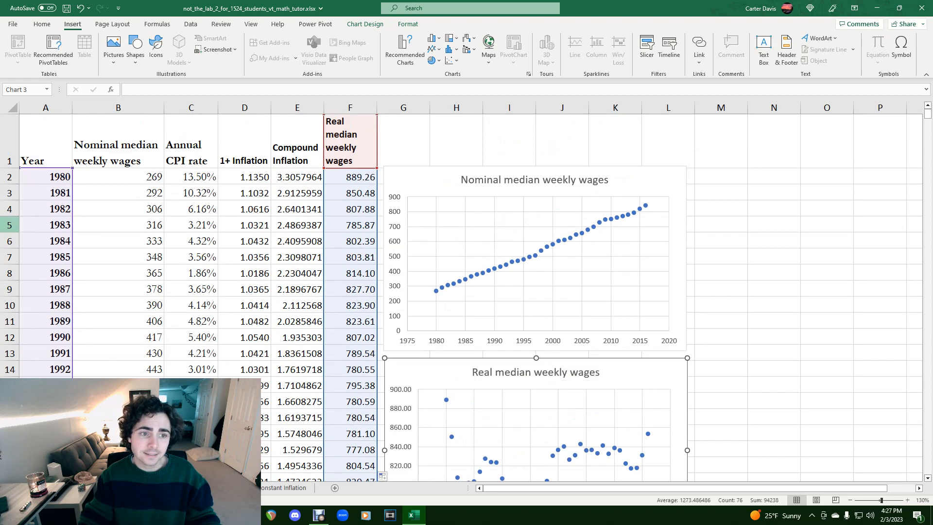
Step: Select the non-adjacent Year and Real median weekly wages columns together and view the scatter chart types without inserting one
left_click(49, 111)
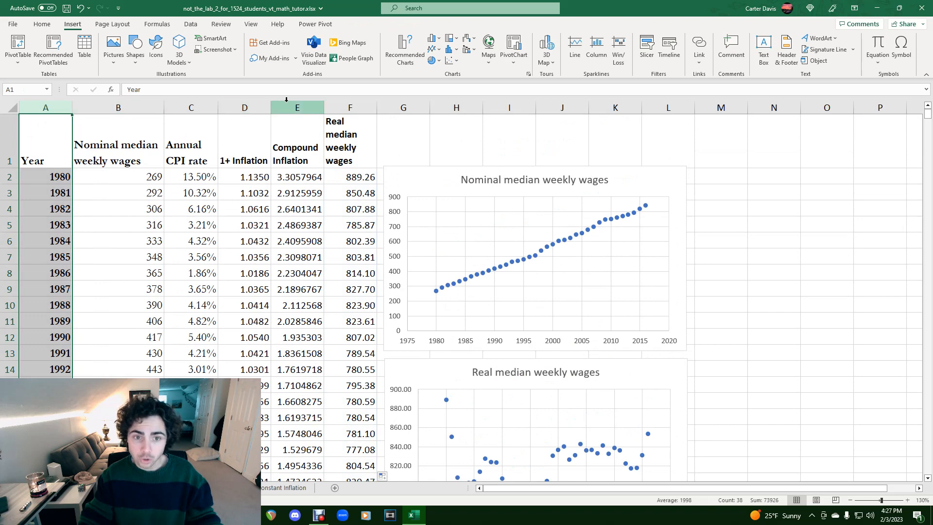
left_click(360, 106, "ctrl")
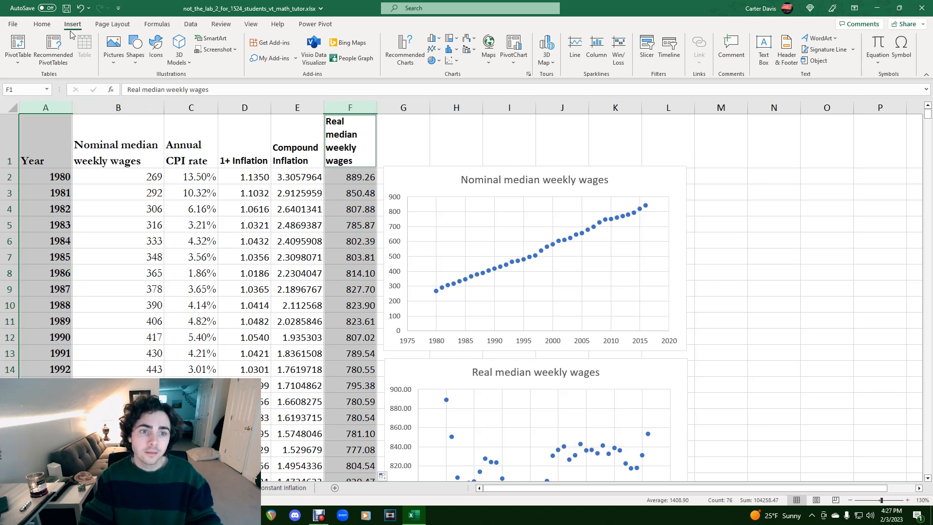
left_click(452, 61)
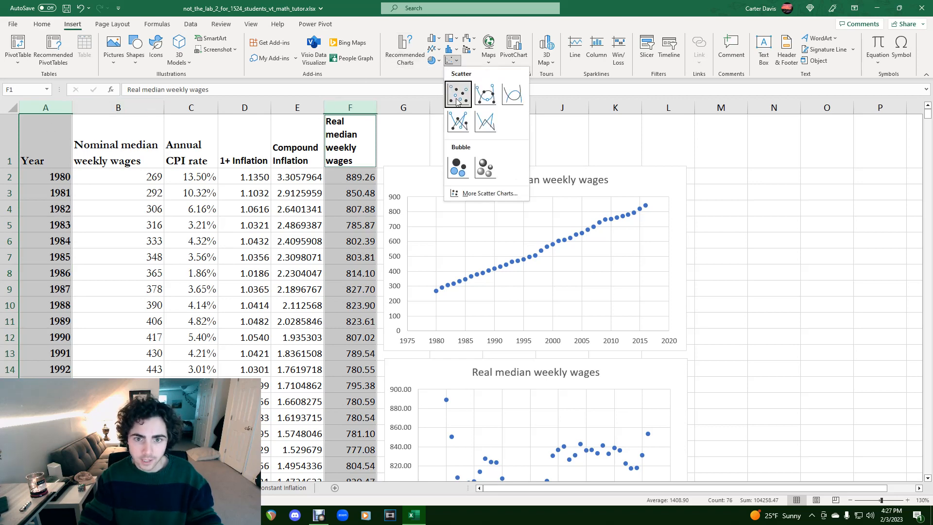
left_click(625, 201)
Step: Compare the shape of the real wage scatter plot with the nominal wage scatter plot
scroll(651, 272, "down", 3)
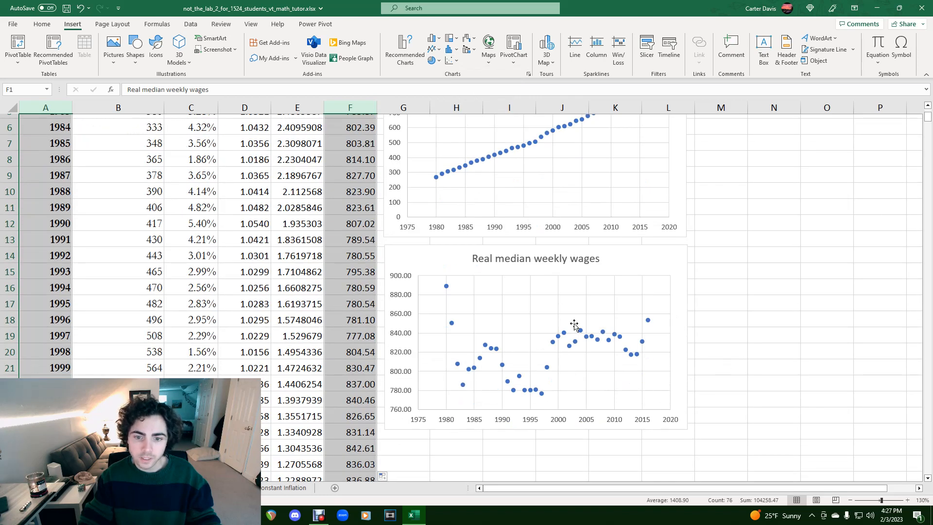
scroll(575, 328, "up", 3)
left_click(676, 202)
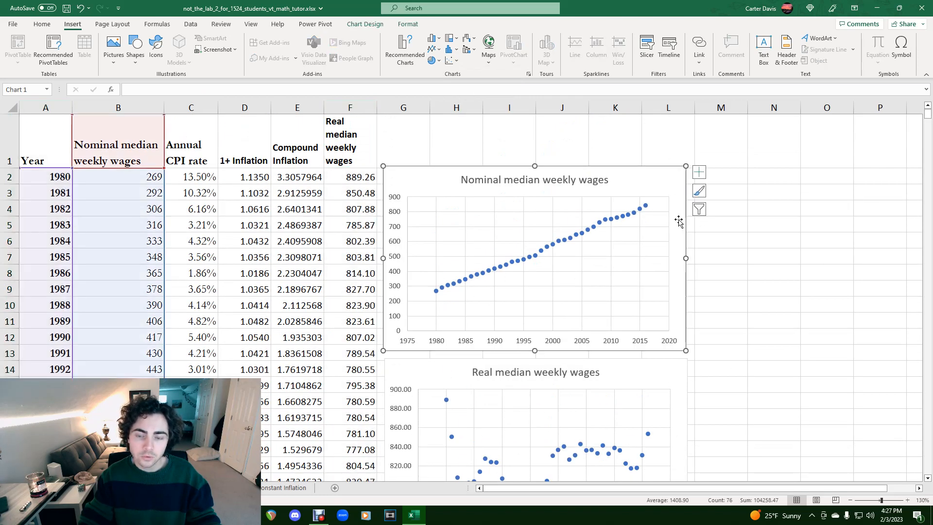
scroll(627, 229, "down", 2)
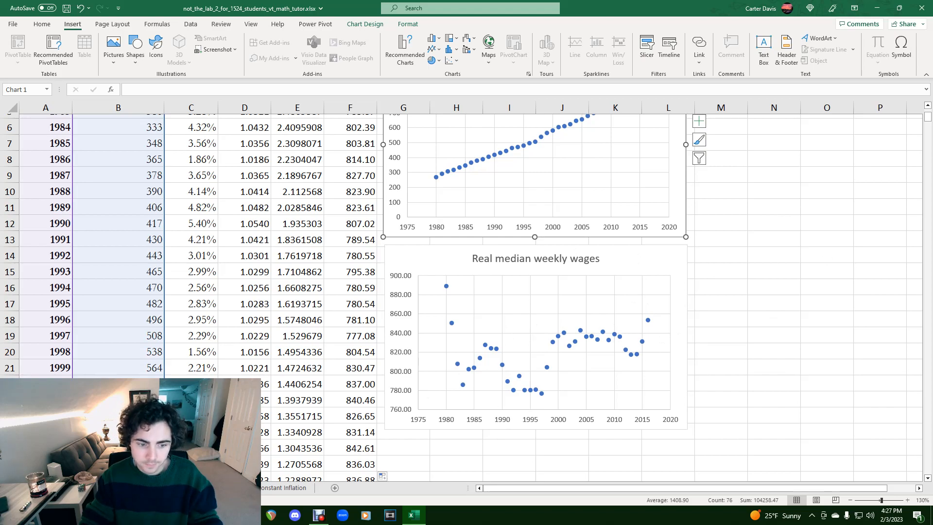
Step: Place the workbook beside the lab PDF and read through the handout to the questions about the two wage graphs
left_click_drag(346, 12, 931, 63)
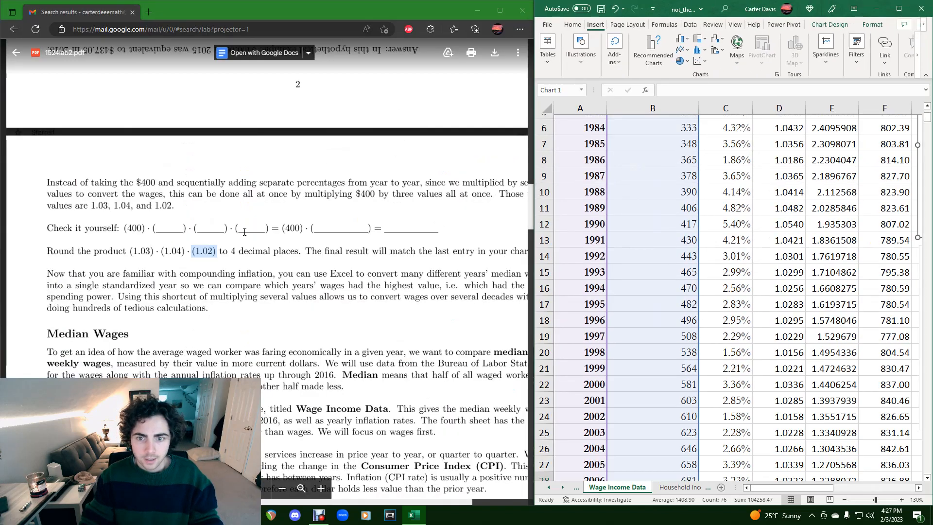
double_click(208, 273)
scroll(276, 275, "down", 5)
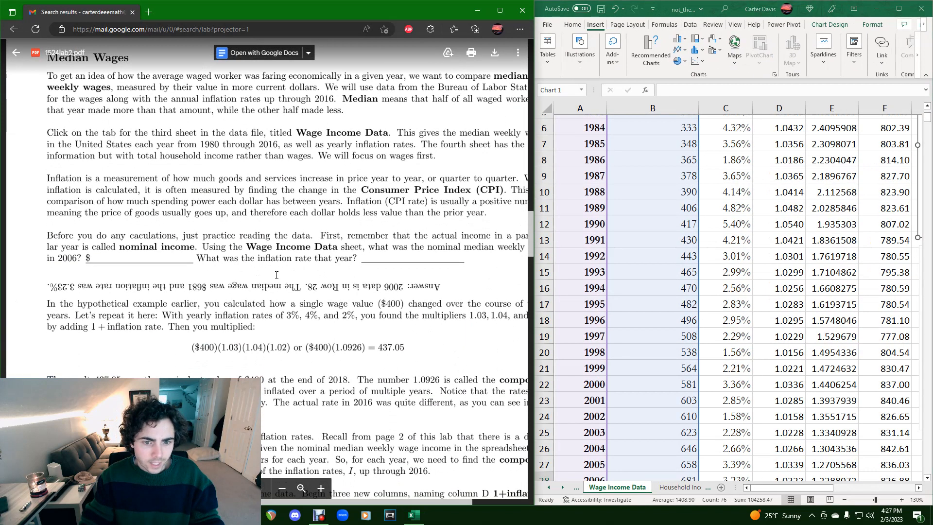
scroll(276, 275, "down", 5)
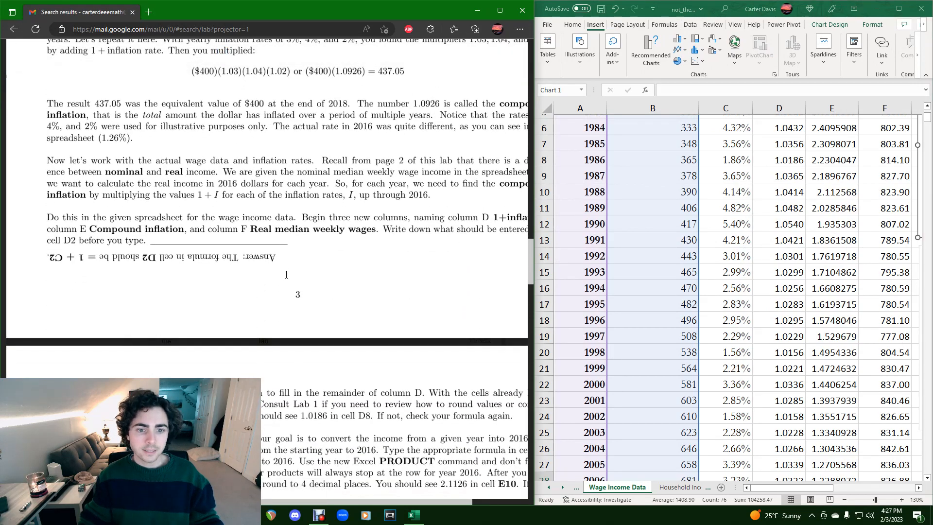
scroll(280, 283, "down", 4)
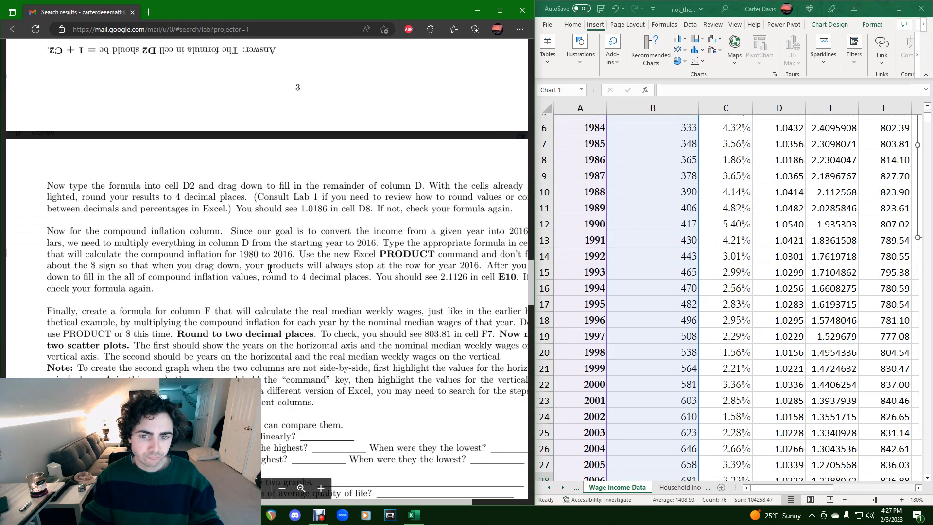
scroll(270, 269, "down", 4)
double_click(199, 196)
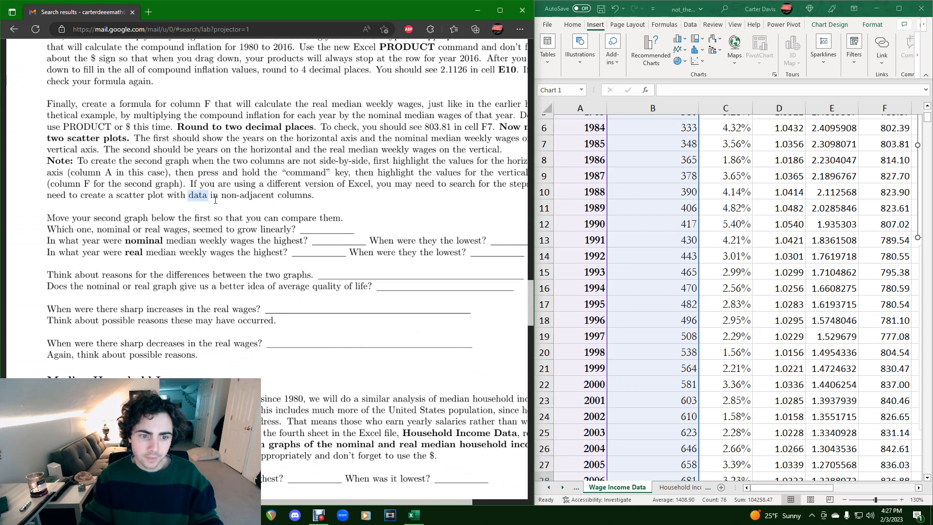
Step: Go over the handout's questions comparing nominal and real wages and asking about sharp increases and decreases in real wages
left_click_drag(215, 200, 454, 350)
left_click(318, 333)
left_click_drag(308, 344, 368, 391)
left_click(97, 218)
left_click(300, 339)
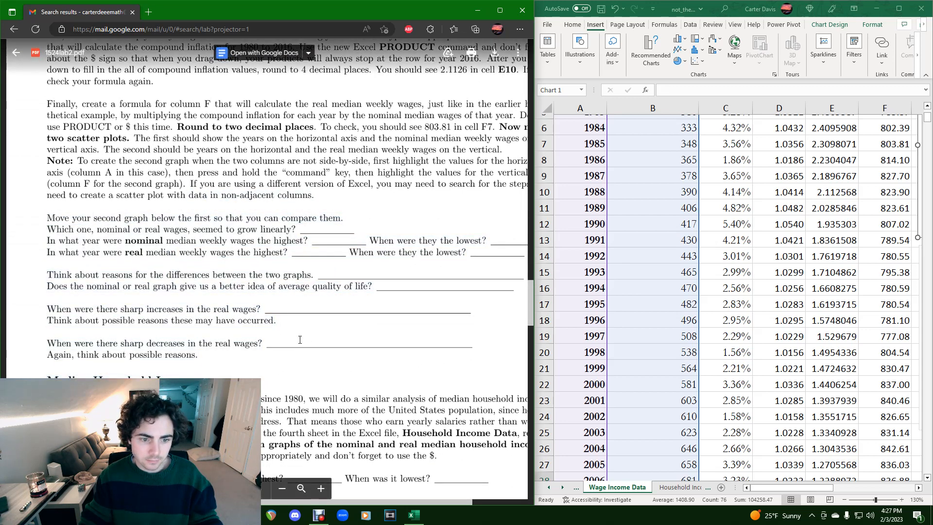
left_click_drag(78, 310, 277, 321)
left_click(224, 316)
left_click_drag(70, 313, 262, 311)
left_click(250, 334)
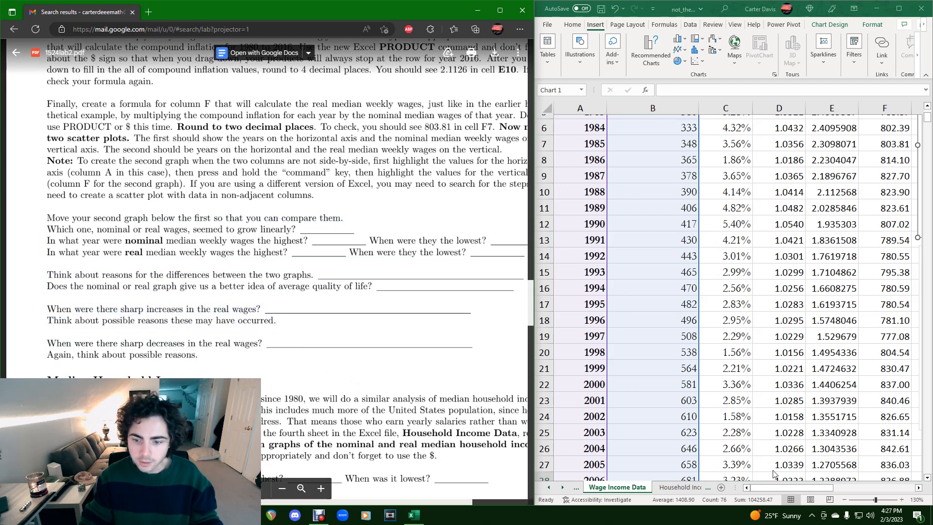
left_click(777, 488)
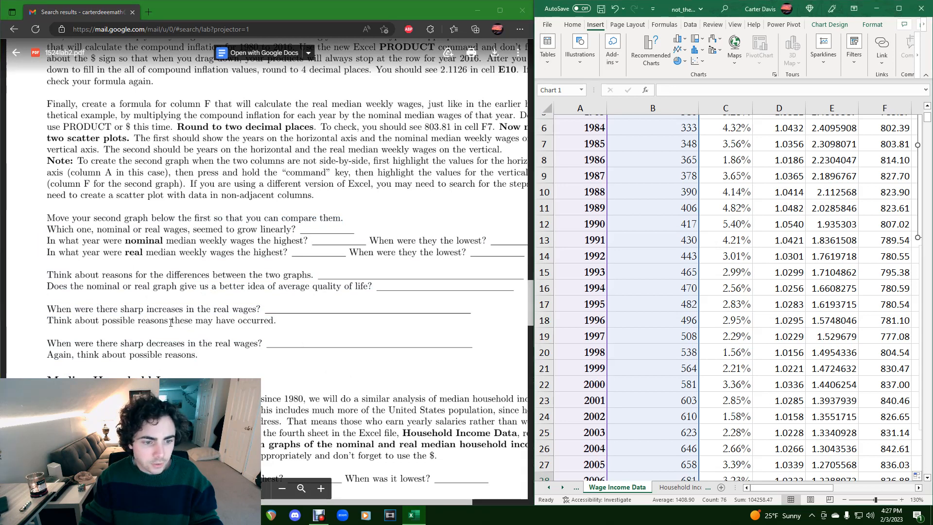
Step: Read the handout's questions on sharp real wage changes and its Median Household Income section, looking back at the earlier column instructions
left_click_drag(102, 275, 376, 280)
left_click(376, 280)
scroll(311, 262, "down", 1)
left_click_drag(248, 209, 387, 214)
left_click(387, 215)
scroll(290, 319, "down", 3)
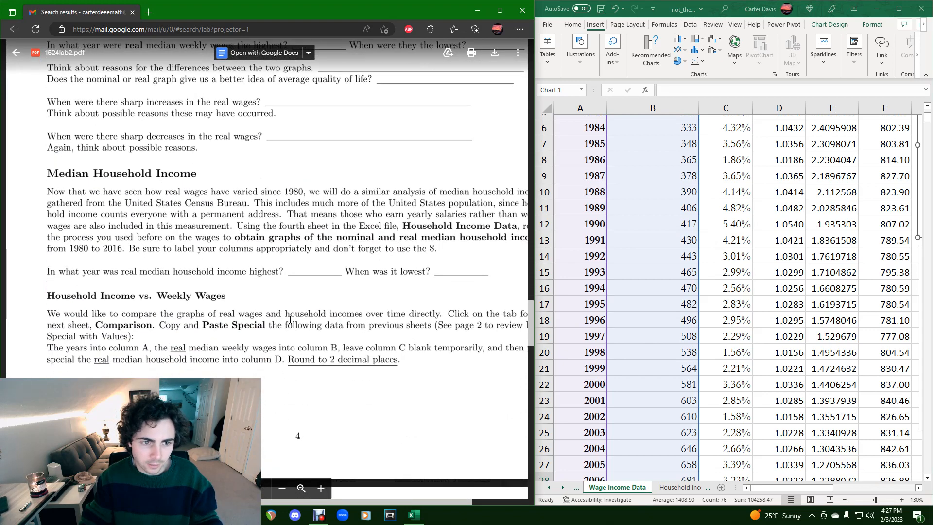
scroll(753, 464, "up", 2)
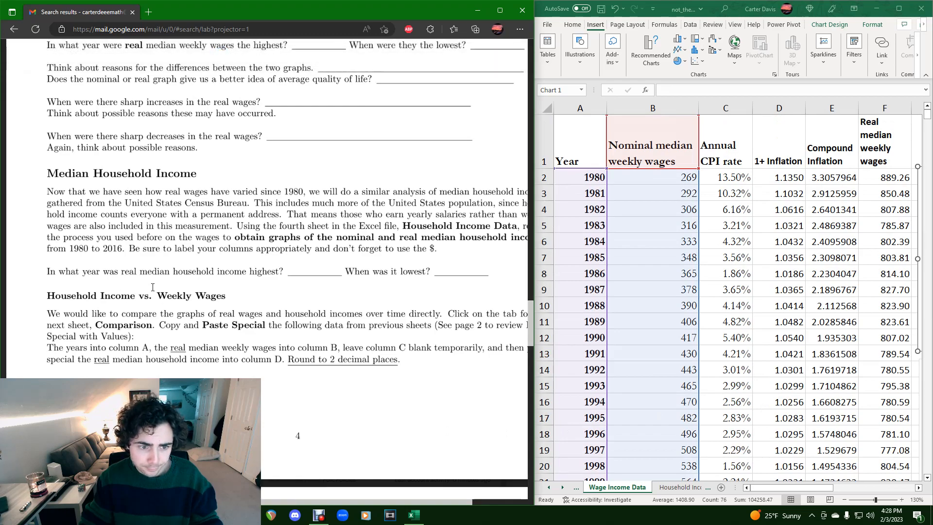
scroll(152, 287, "up", 5)
scroll(204, 295, "up", 5)
scroll(201, 292, "down", 7)
scroll(199, 287, "up", 3)
scroll(199, 287, "up", 12)
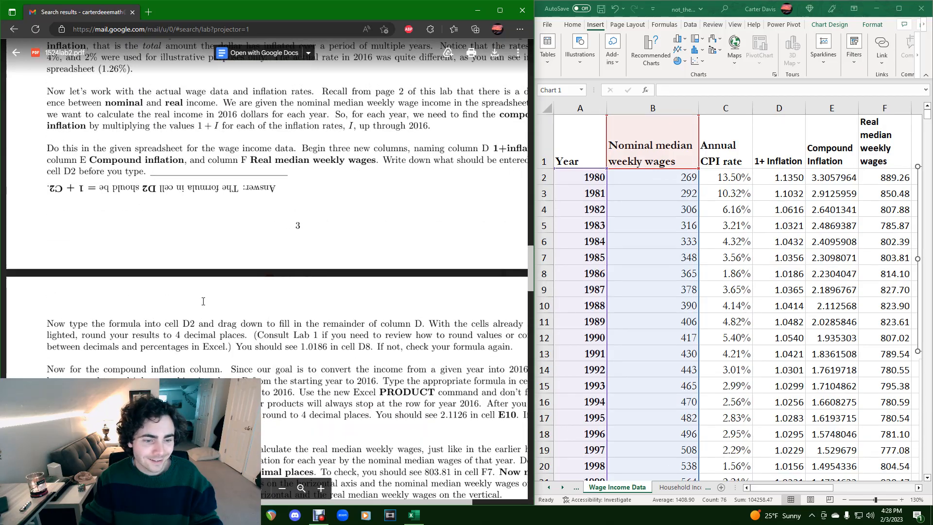
scroll(243, 248, "down", 15)
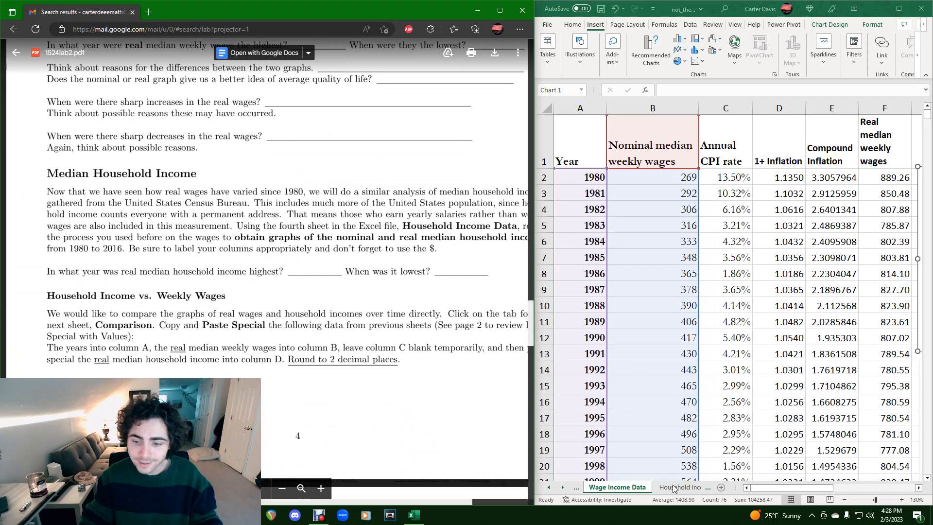
Step: Open the Household Income Data sheet and enlarge the workbook to full screen
left_click(665, 492)
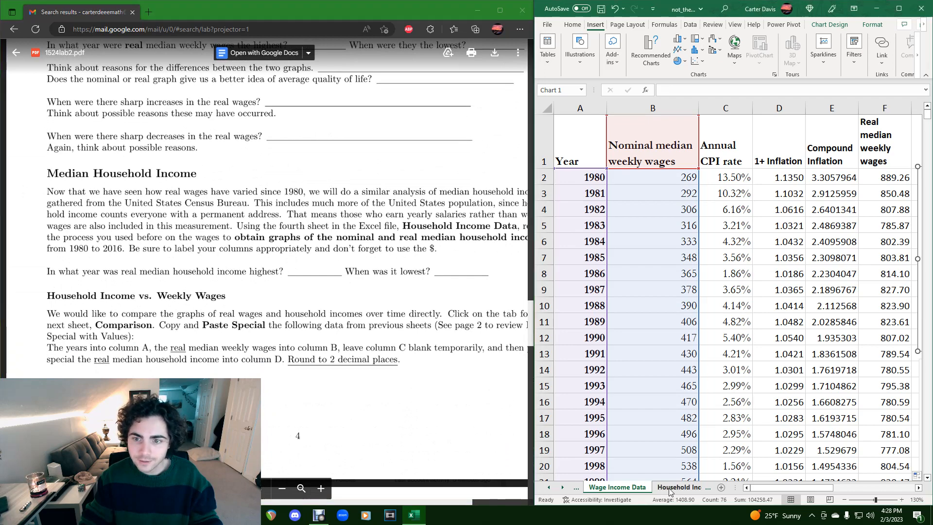
left_click(669, 493)
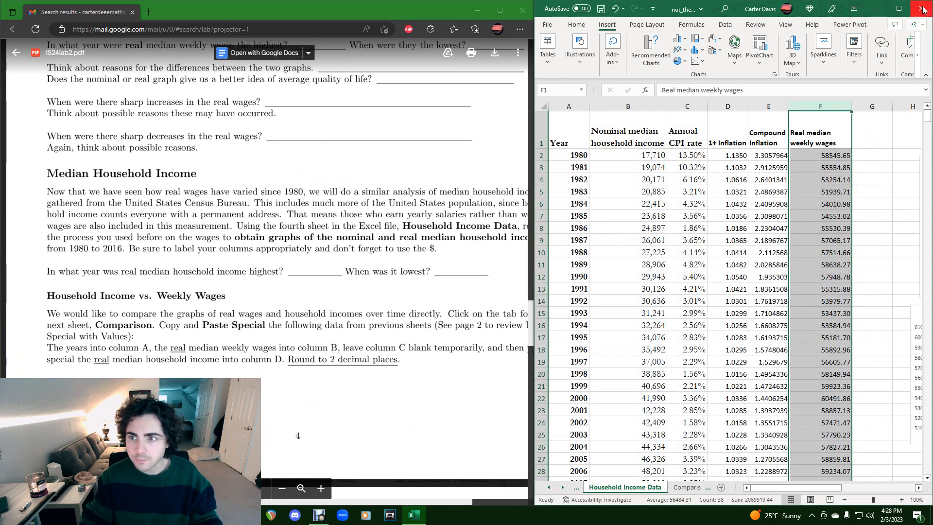
left_click(898, 8)
left_click(334, 156)
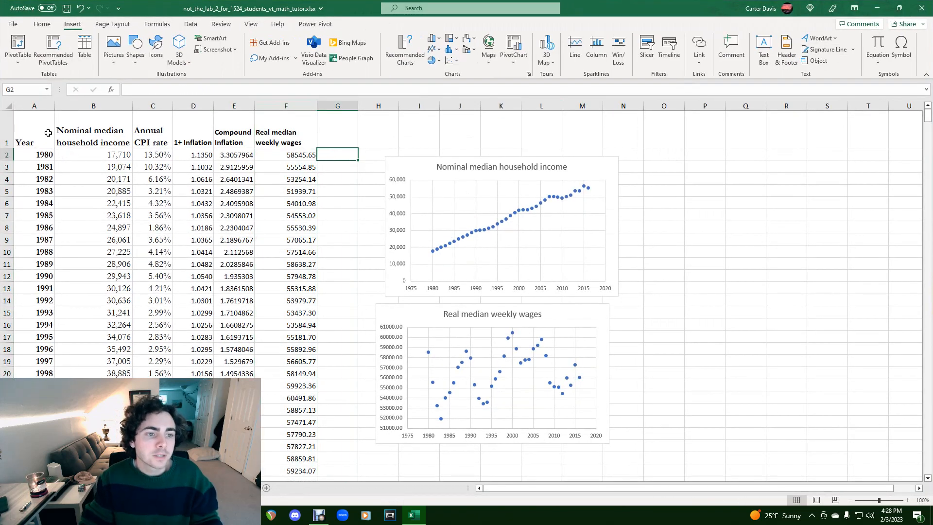
Step: Go over the Household Income Data headings in row 1, including the 1+ Inflation, Compound Inflation and real value columns
left_click_drag(48, 133, 316, 133)
left_click(158, 139)
left_click(189, 131)
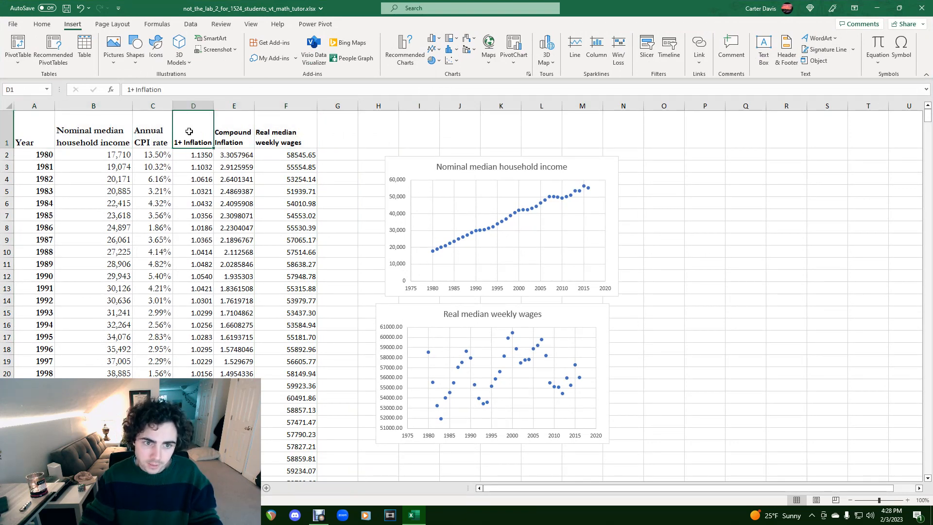
left_click(240, 137)
left_click(285, 140)
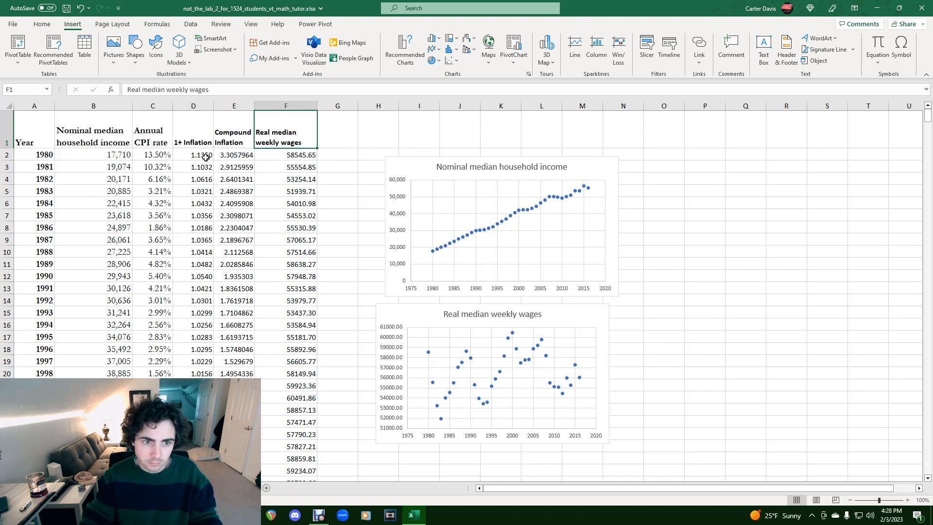
Step: Inspect the 1+ Inflation formulas in D2 and D3 and the Compound Inflation PRODUCT formula in E2 without changing them
left_click(184, 156)
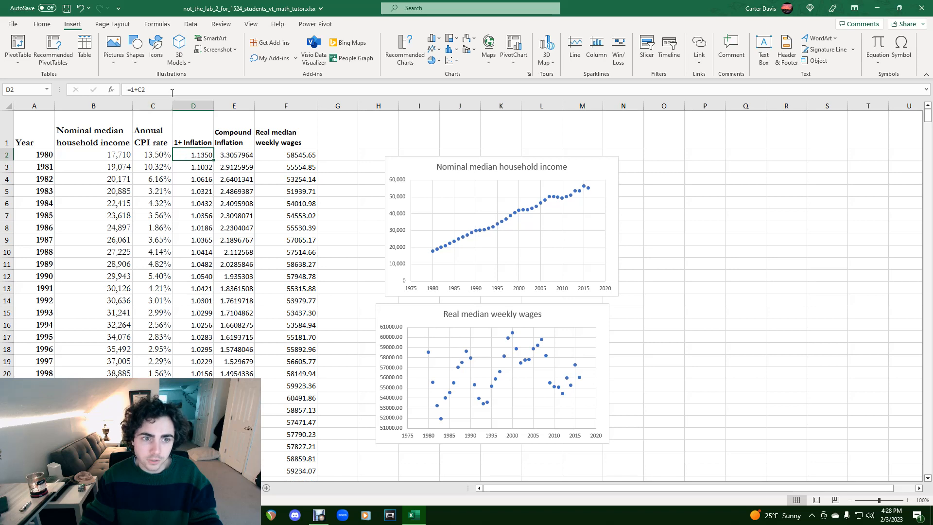
key("Down")
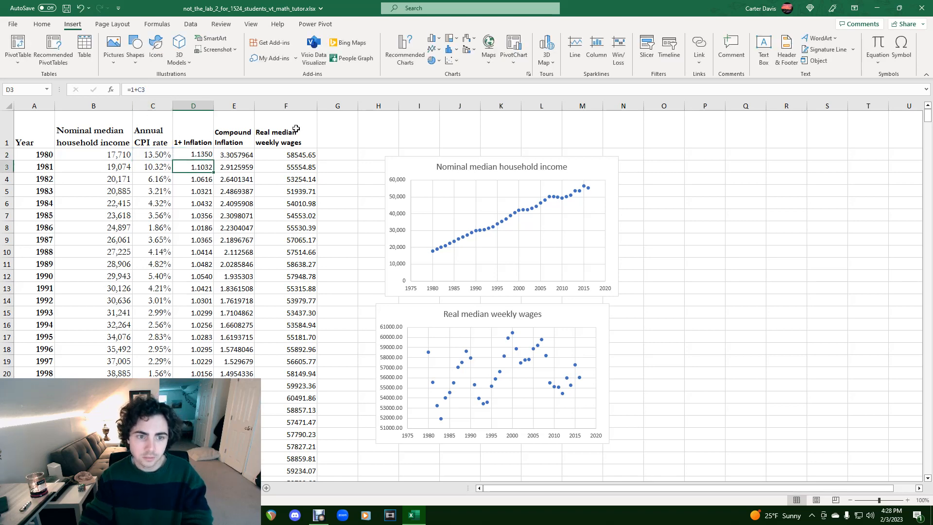
left_click(244, 155)
left_click(198, 88)
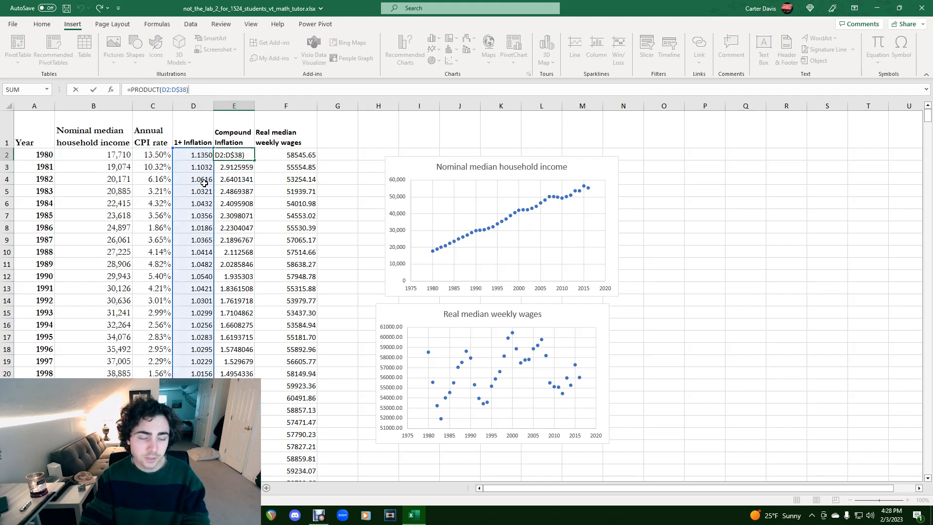
scroll(204, 182, "down", 5)
scroll(217, 339, "up", 5)
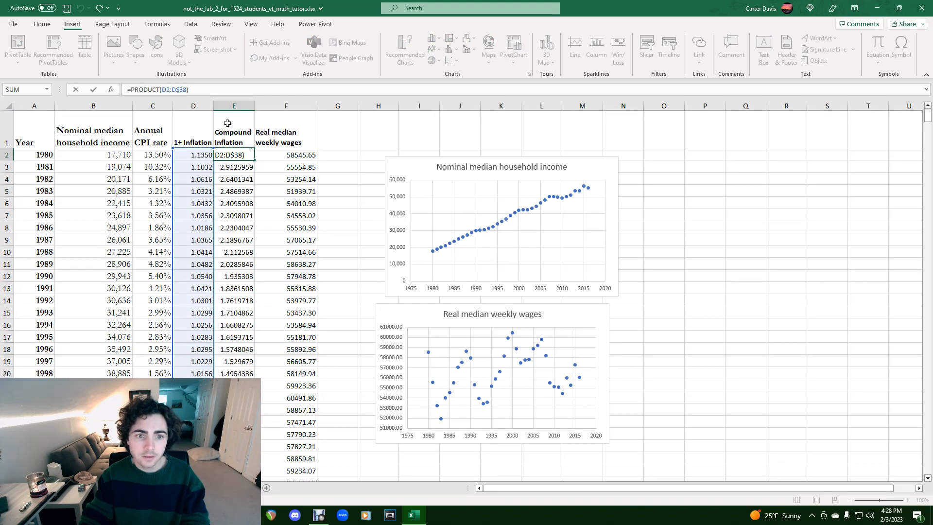
key("Return")
left_click(250, 157)
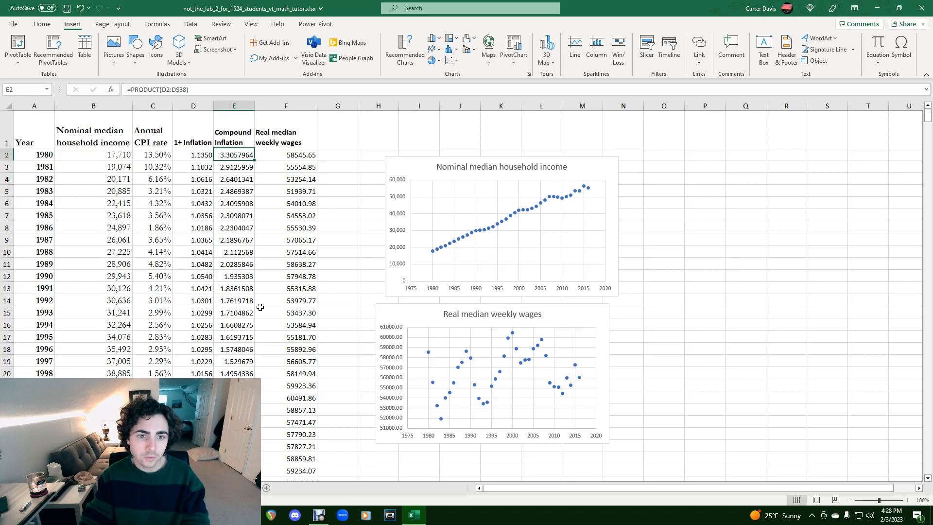
Step: Inspect the real value formula in F2 and the nominal household income in B2 that it uses
left_click(300, 156)
left_click(245, 90)
key("Return")
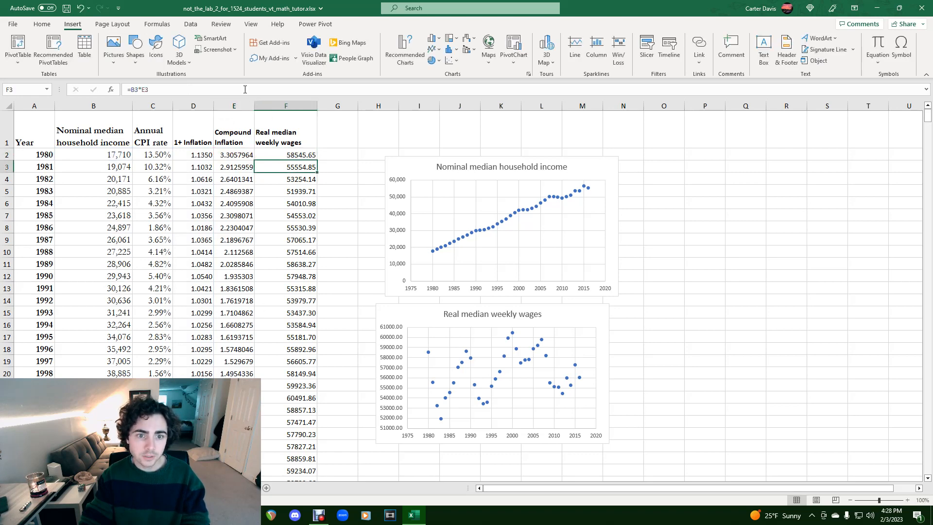
left_click(296, 155)
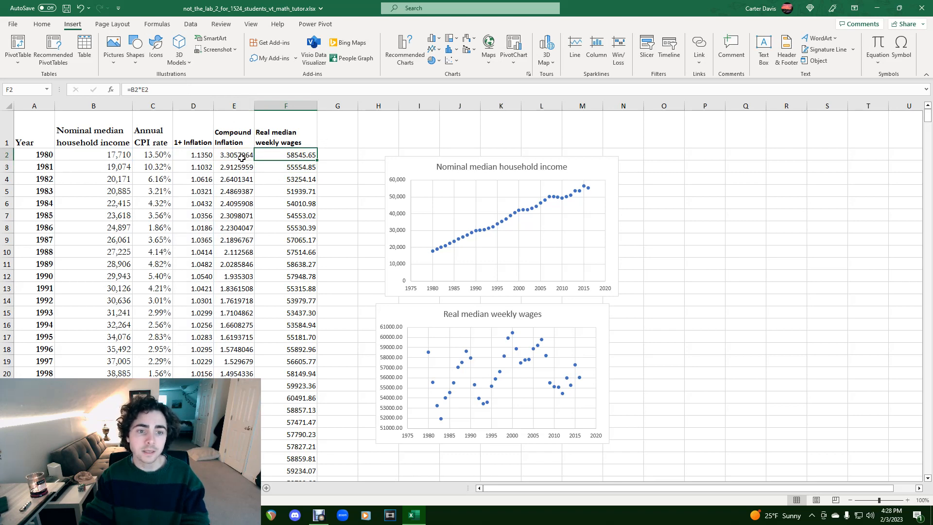
key("F2")
key("Return")
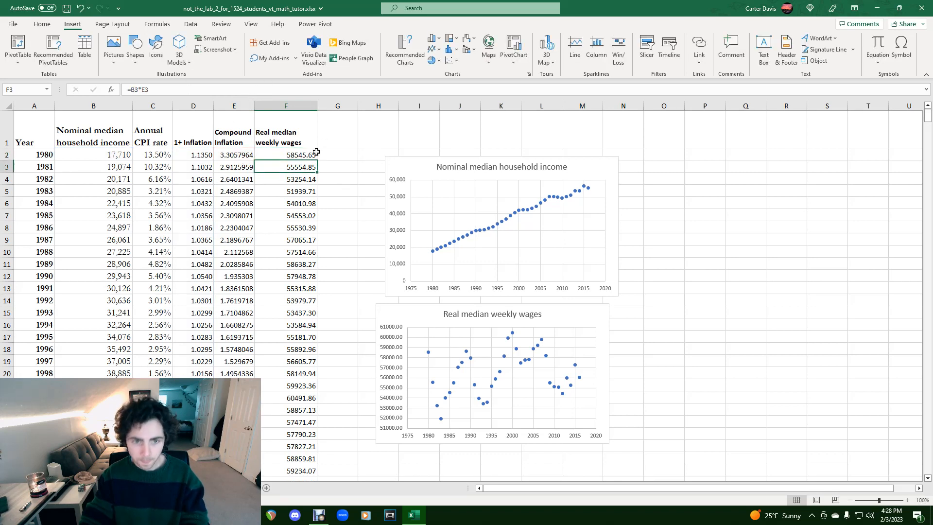
left_click(117, 156)
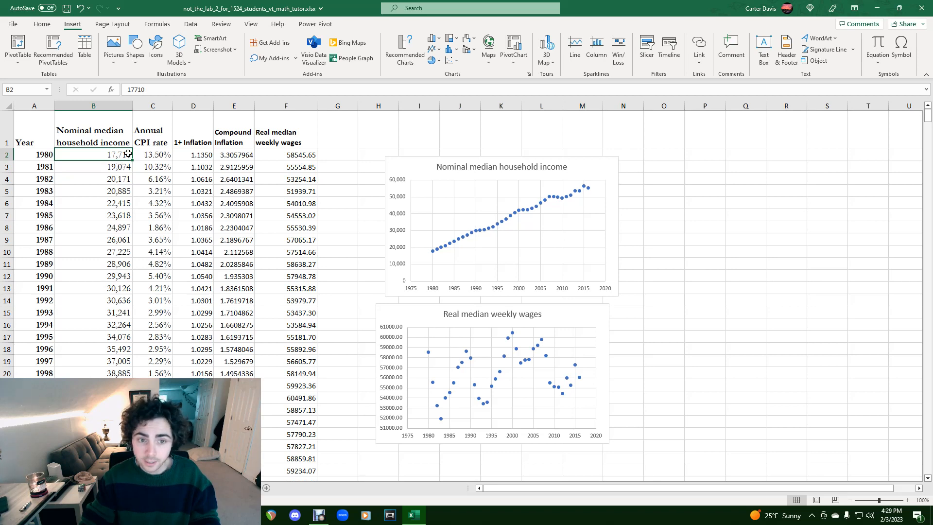
left_click(293, 154)
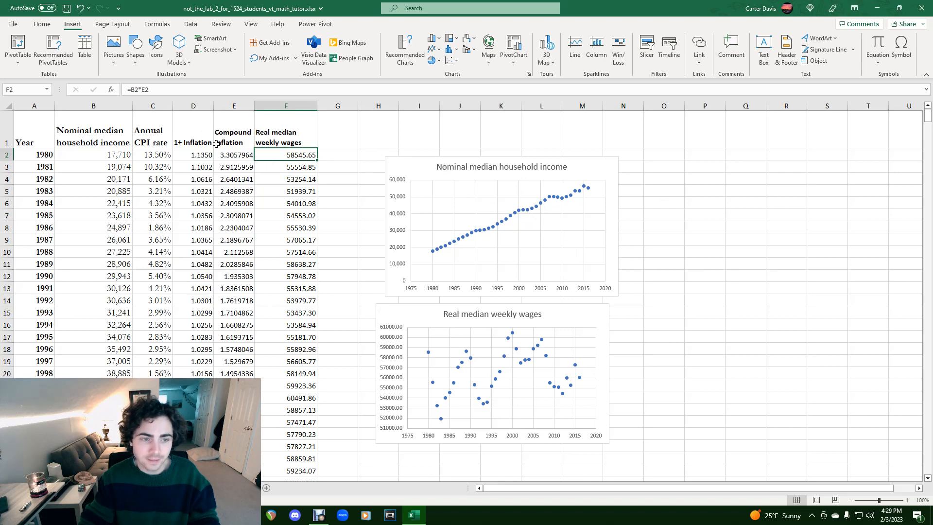
Step: Select the adjacent Year and Nominal median household income columns together to show the first scatter plot's data
left_click(29, 136)
left_click(34, 104)
left_click_drag(34, 104, 96, 103)
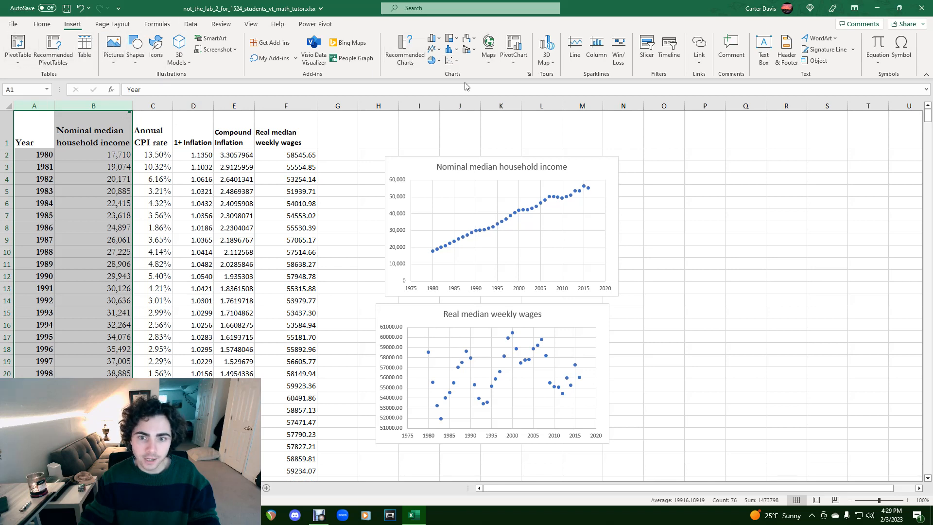
left_click(199, 178)
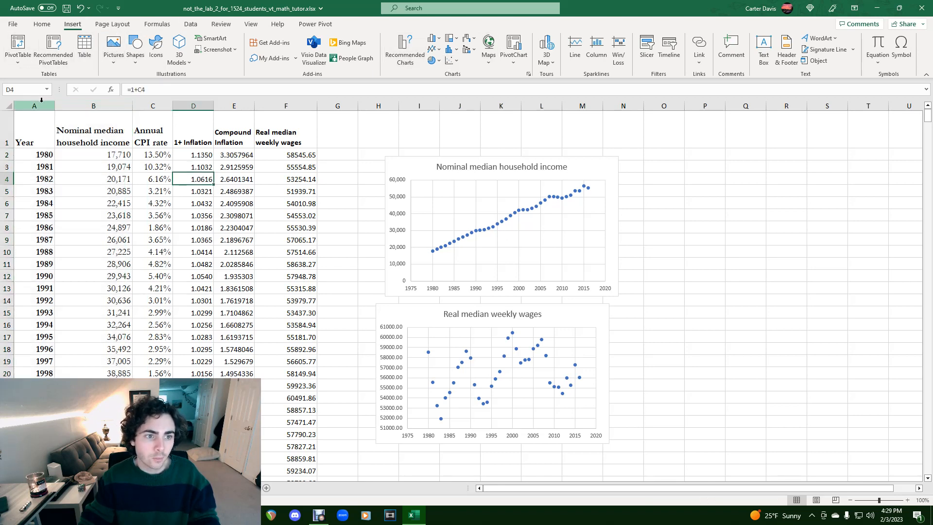
Step: Select columns A and F together on the household income sheet and view the scatter chart types without inserting one
left_click(38, 102)
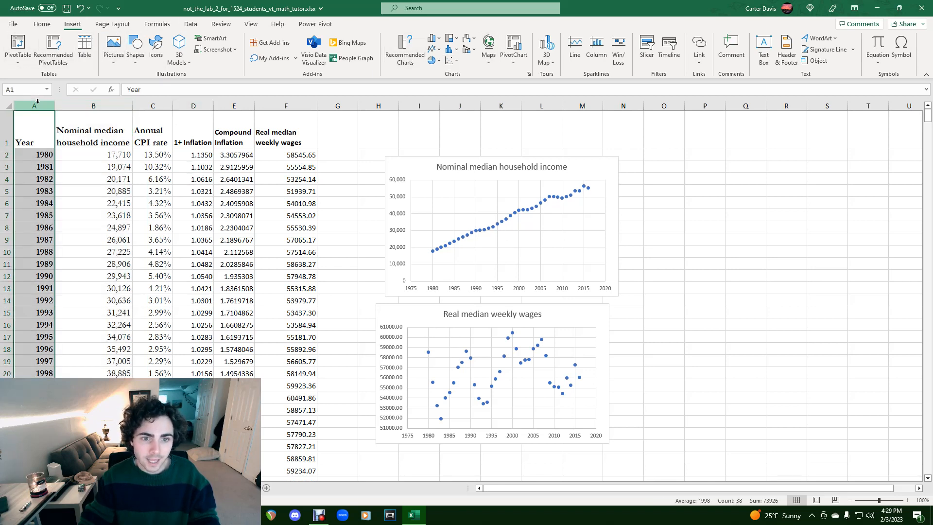
left_click(284, 105, "ctrl")
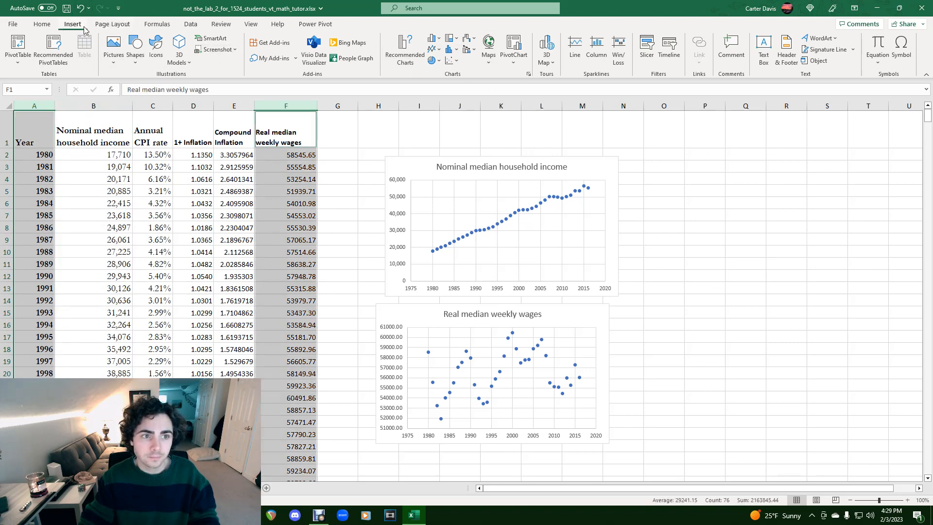
left_click(446, 62)
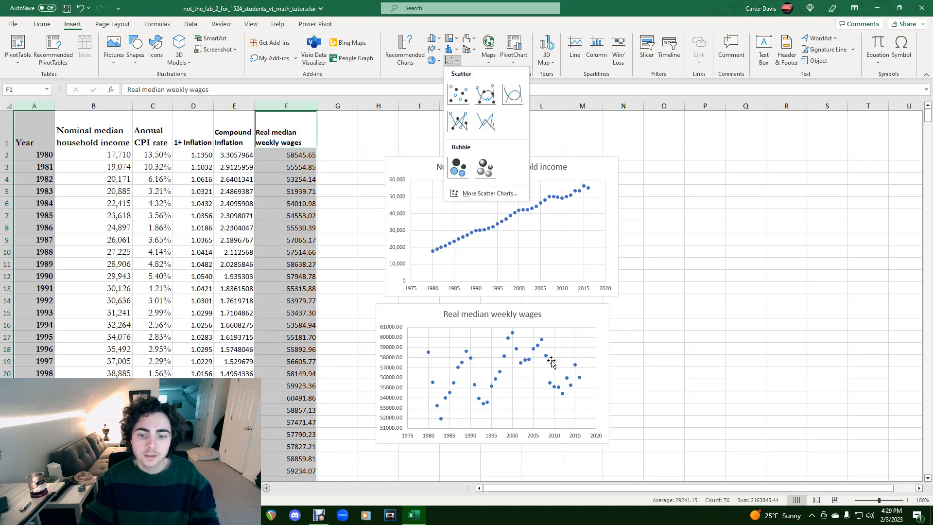
left_click(548, 357)
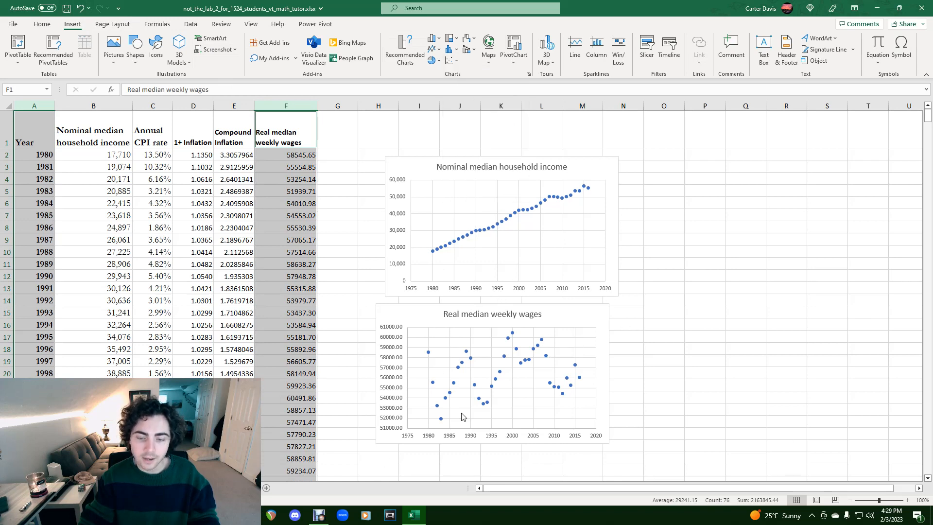
Step: Place the workbook beside the lab PDF again and skim the handout's Household Income vs. Weekly Wages instructions and questions
left_click(478, 238)
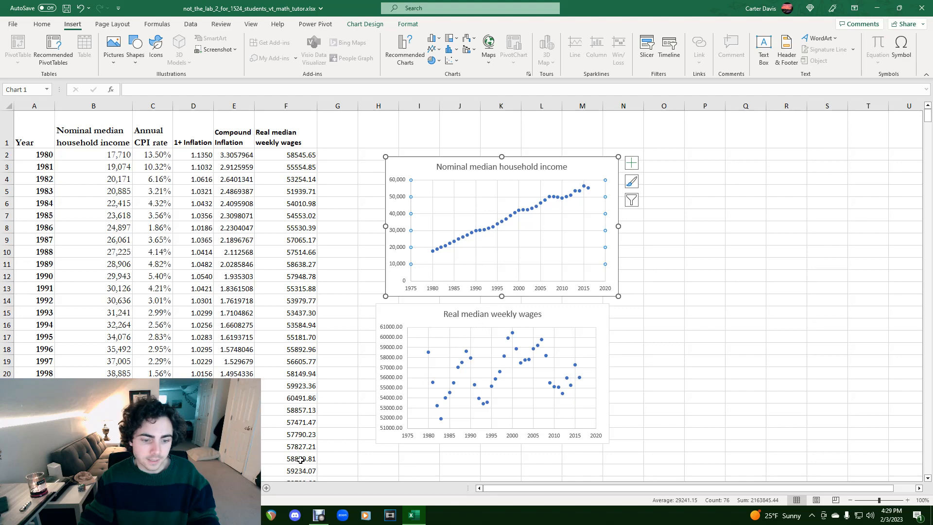
left_click_drag(335, 9, 931, 2)
left_click_drag(682, 10, 931, 30)
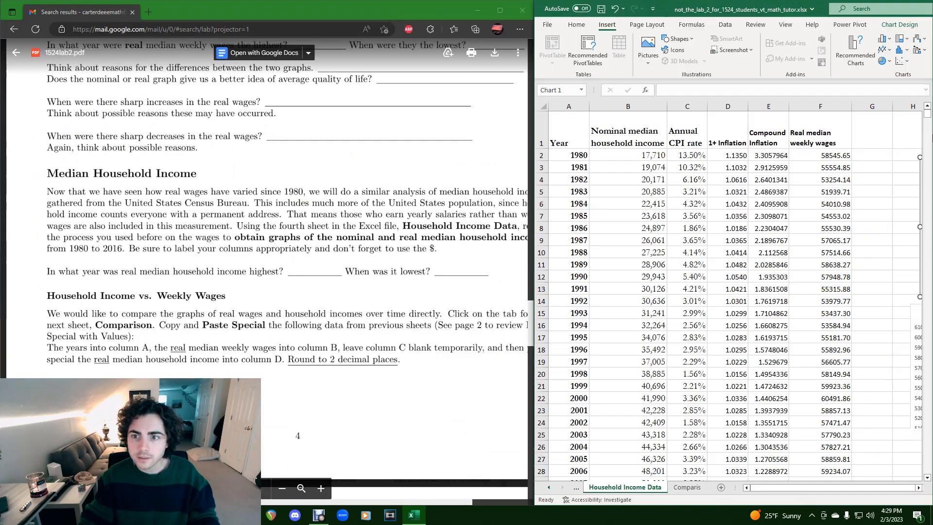
scroll(139, 268, "down", 4)
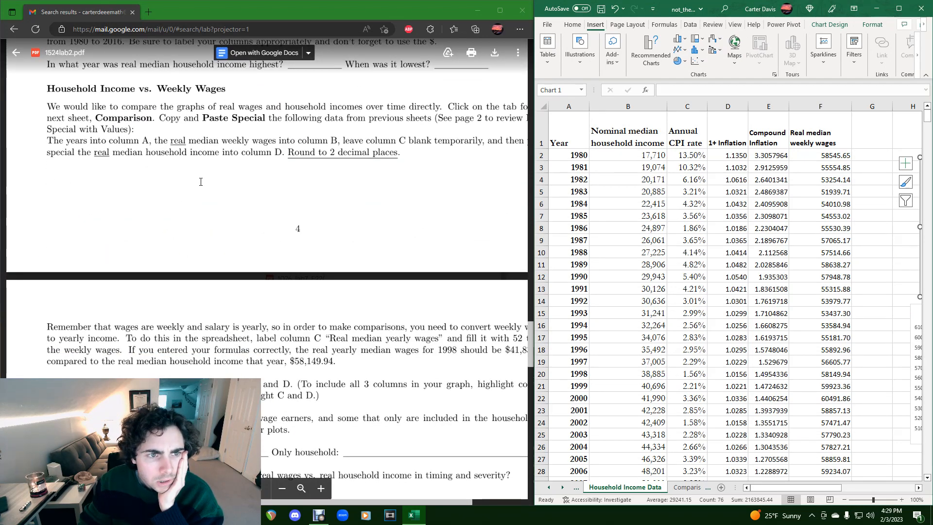
scroll(213, 221, "up", 1)
scroll(213, 221, "up", 2)
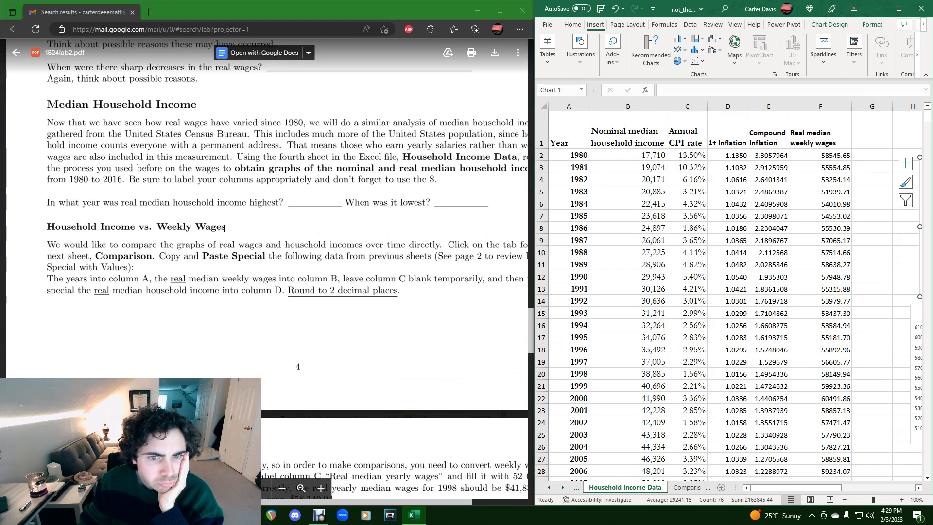
scroll(223, 229, "down", 7)
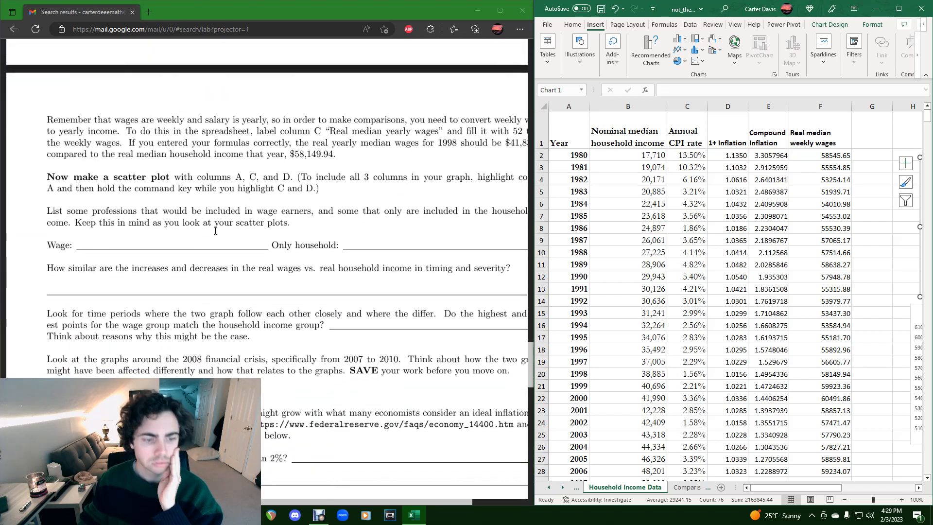
scroll(229, 231, "down", 3)
scroll(235, 232, "up", 13)
Step: Read the question on the highest and lowest real median household income and the instructions for filling the Comparison sheet
left_click_drag(156, 272, 459, 336)
left_click(352, 333)
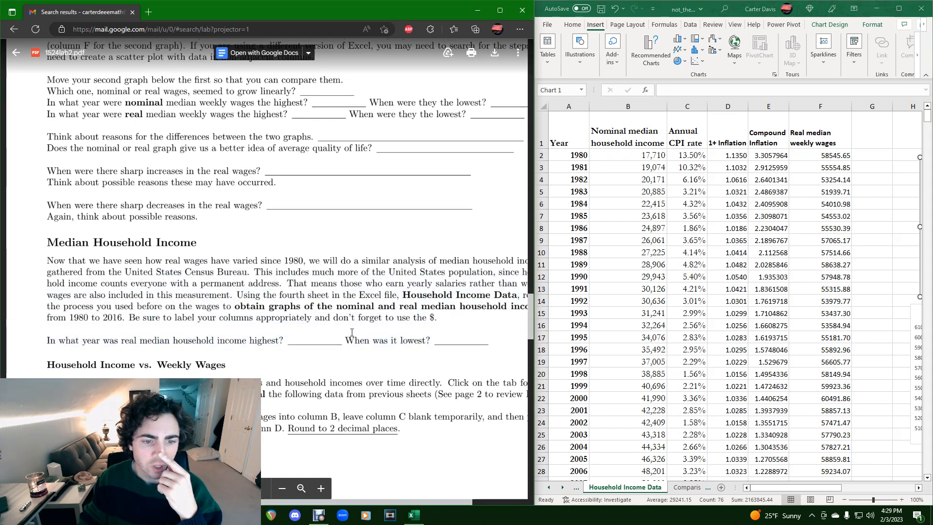
left_click_drag(139, 275, 434, 341)
left_click(441, 341)
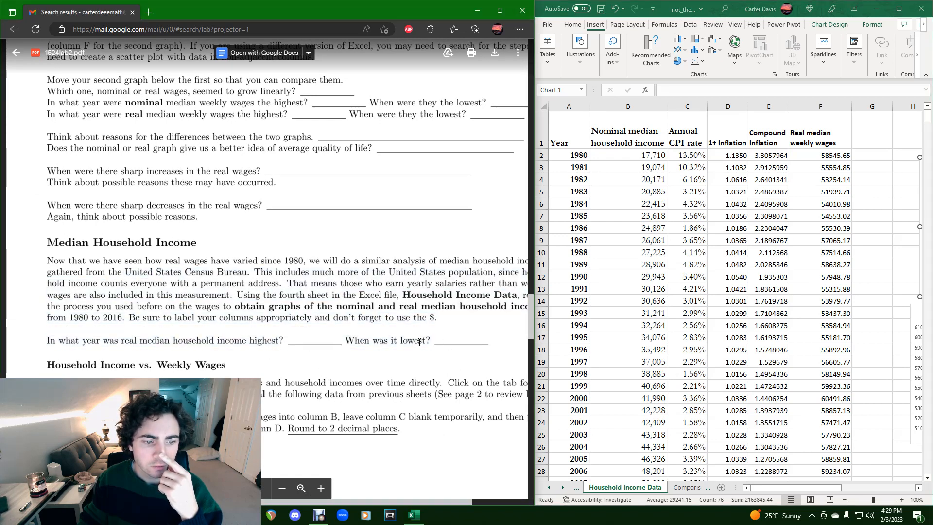
scroll(419, 342, "down", 3)
left_click_drag(100, 227, 301, 294)
left_click(218, 258)
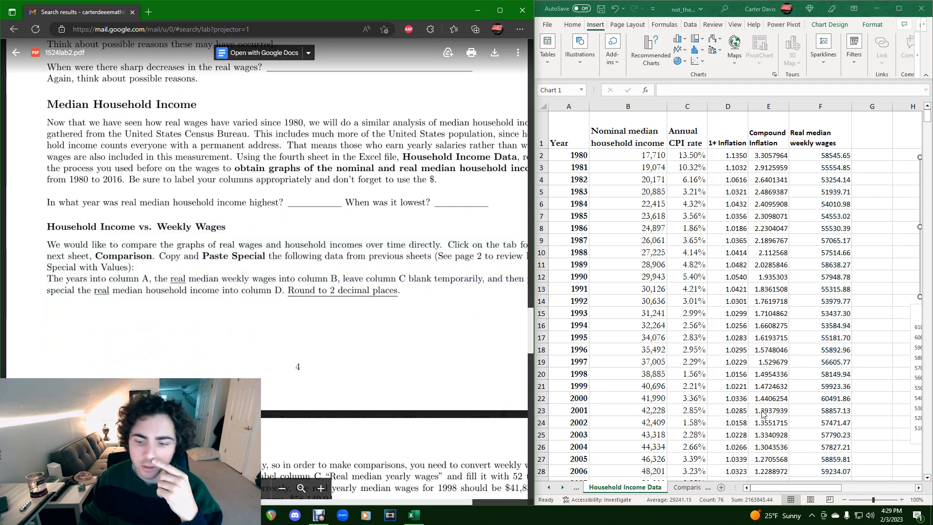
Step: Enlarge the workbook to full screen and open the Comparison sheet
left_click(898, 8)
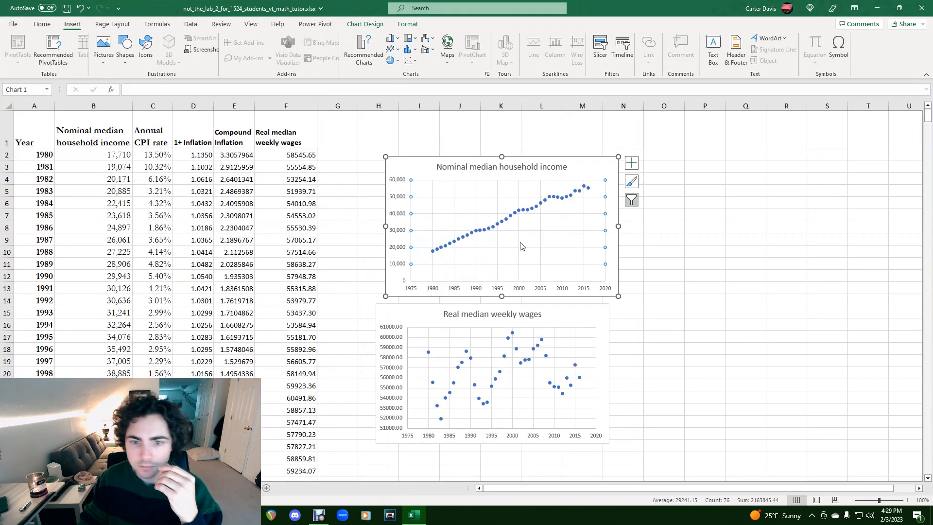
left_click(229, 488)
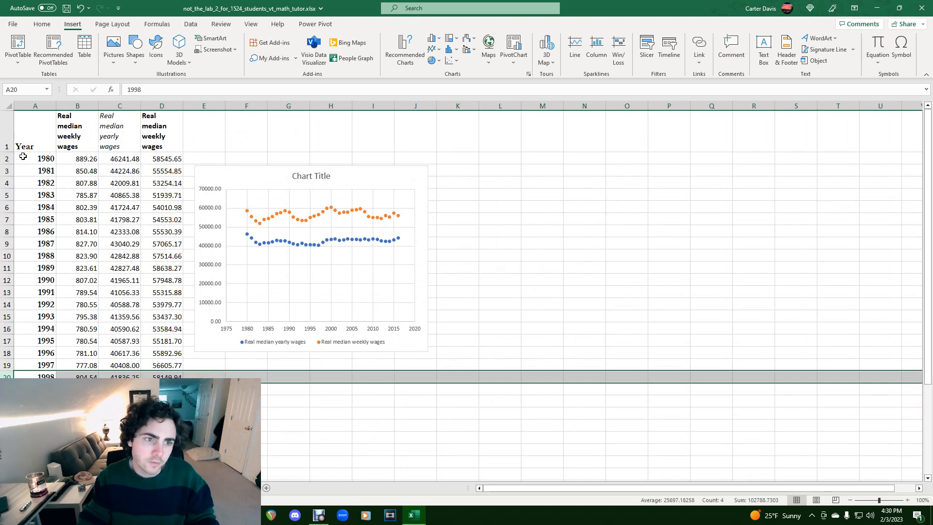
Step: Compare the header labels of columns B and D on the Comparison sheet
left_click(67, 133)
left_click(157, 135)
left_click(76, 130)
left_click(154, 143)
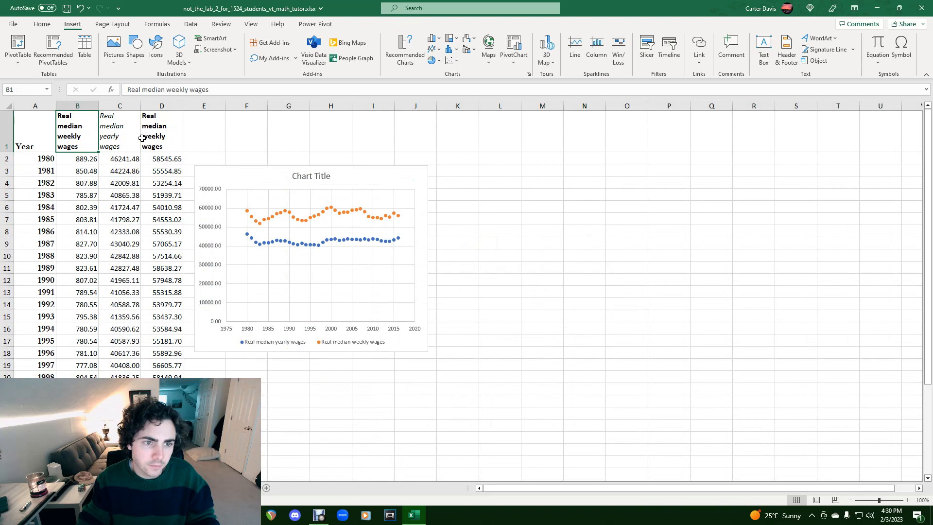
left_click(142, 138)
left_click(87, 139)
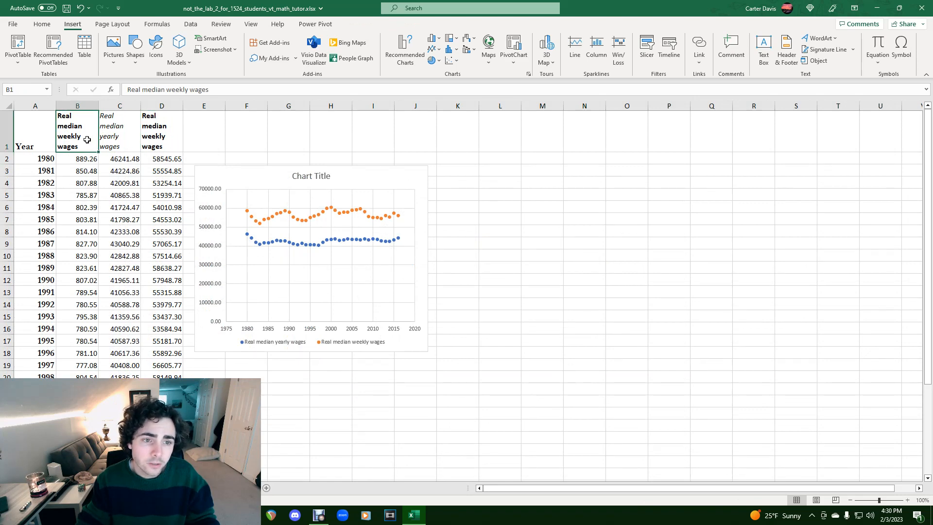
left_click(164, 140)
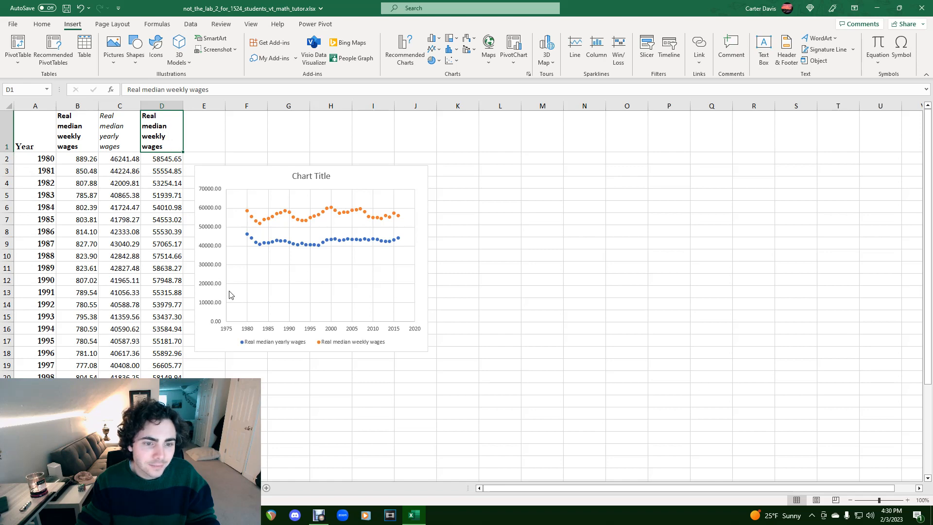
Step: Place the workbook beside the lab PDF and reread which data the handout wants in column D of the Comparison sheet
left_click_drag(353, 10, 932, 43)
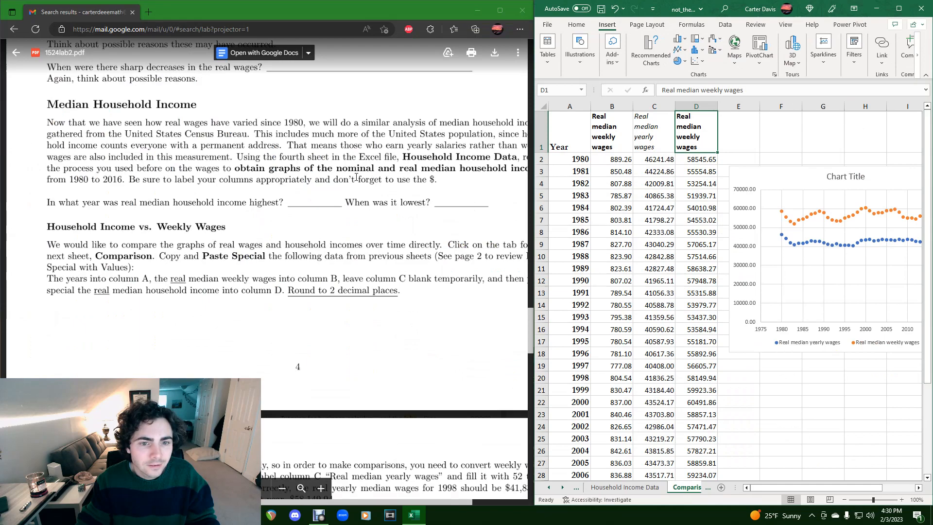
scroll(323, 242, "down", 9)
scroll(324, 233, "up", 9)
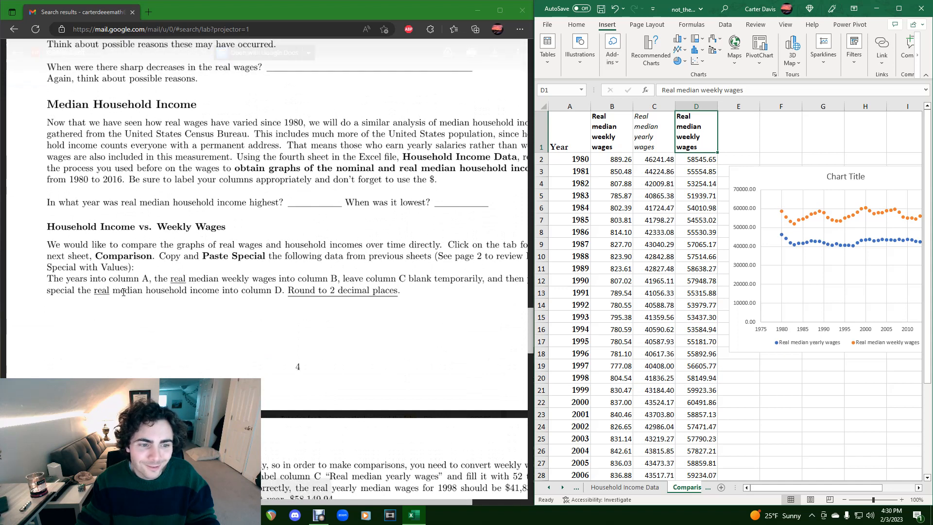
left_click_drag(113, 292, 271, 295)
left_click(259, 296)
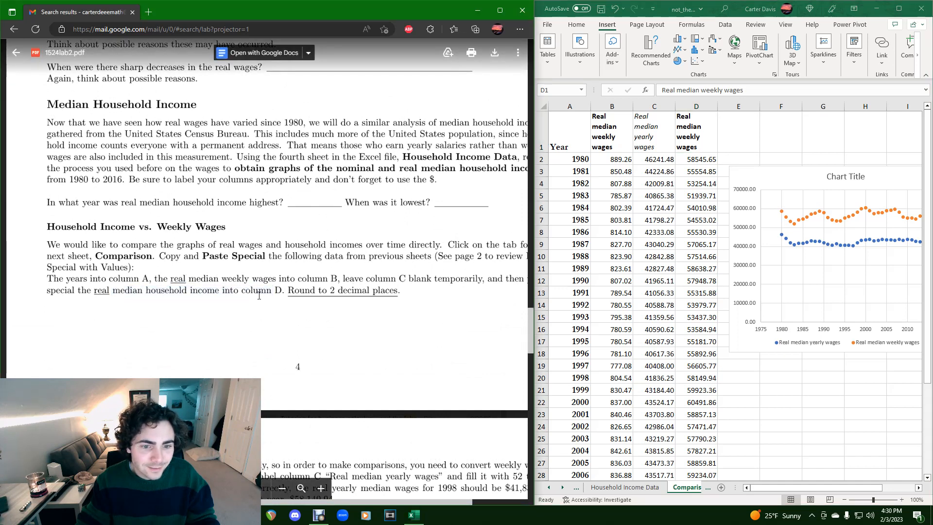
Step: Enlarge the workbook to full screen and change the header in D1 of the Comparison sheet to "Real median household income"
left_click(898, 8)
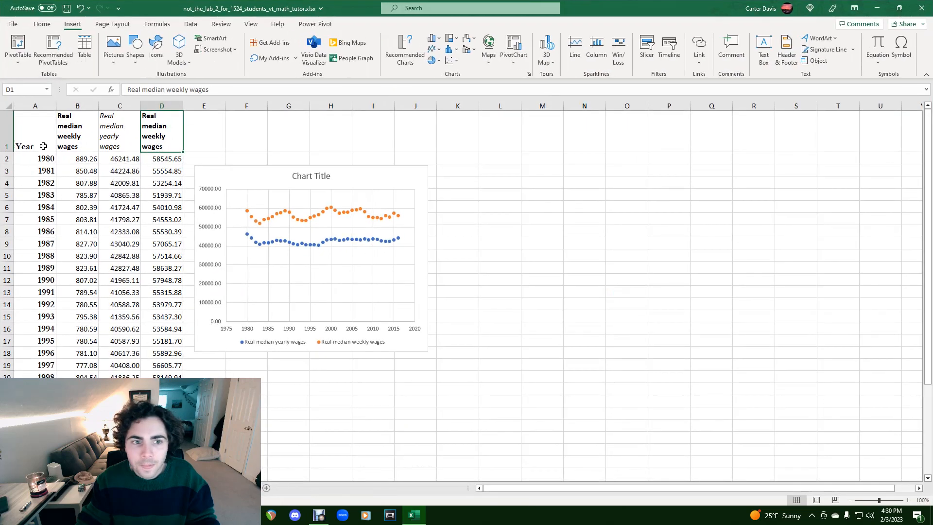
left_click_drag(209, 93, 167, 92)
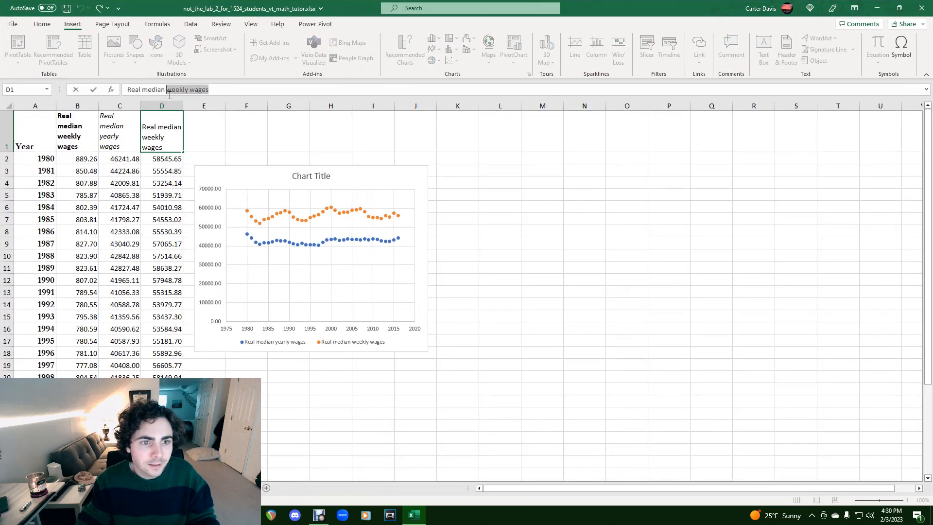
type("househ")
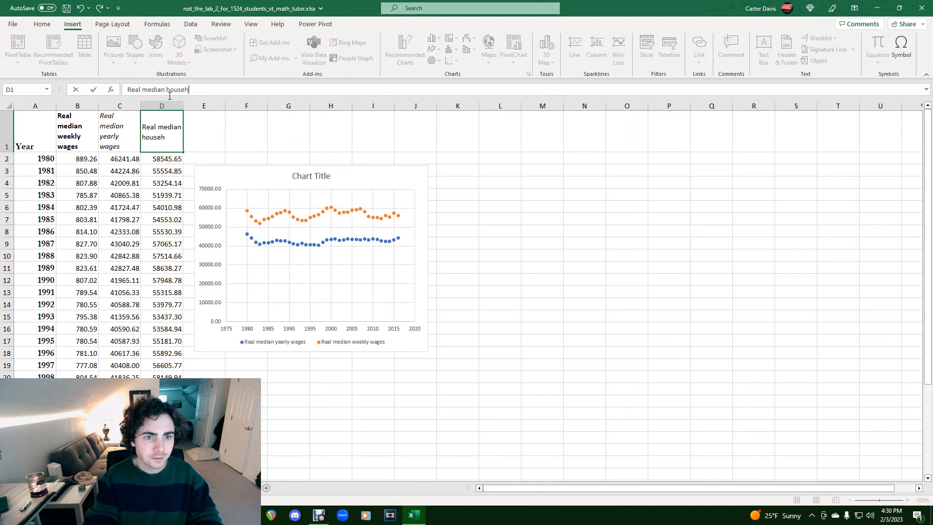
type("old income")
key("Return")
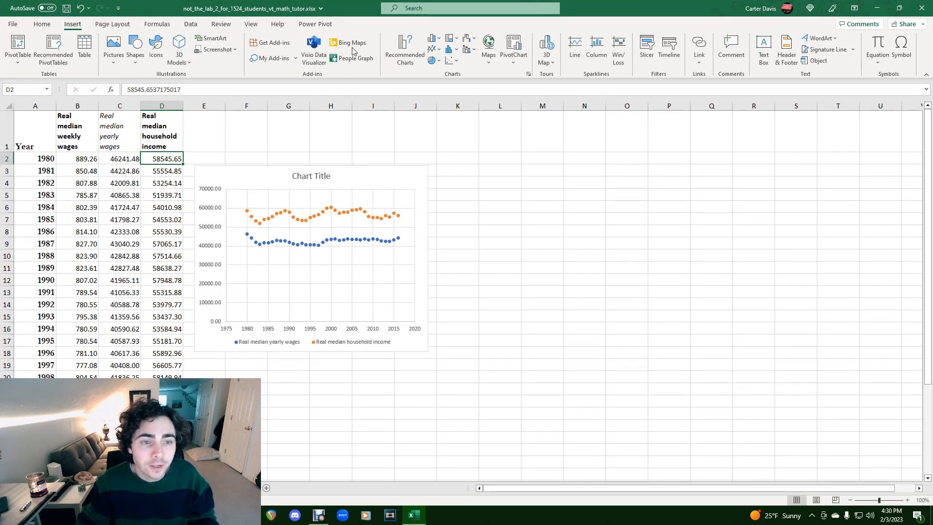
Step: Copy the whole real median weekly wages column F from the weekly wages sheet
left_click(68, 149)
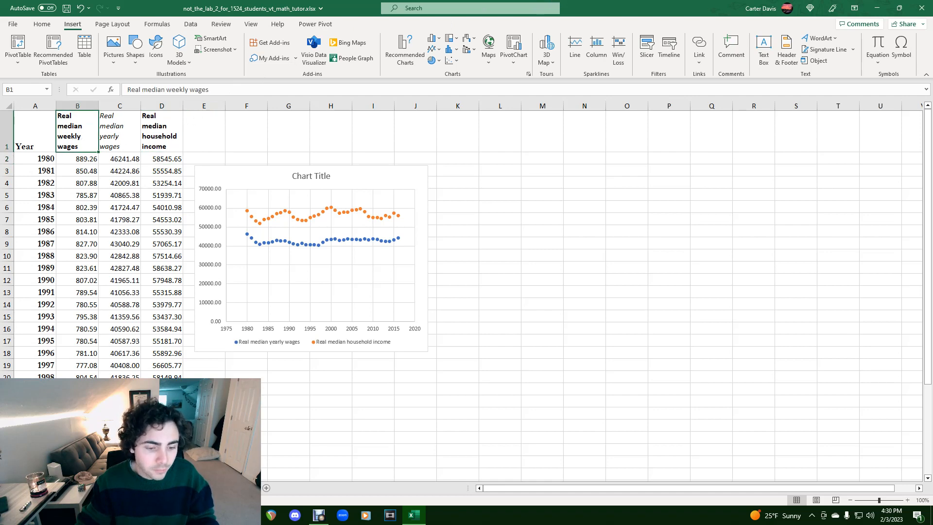
left_click(9, 488)
left_click(63, 488)
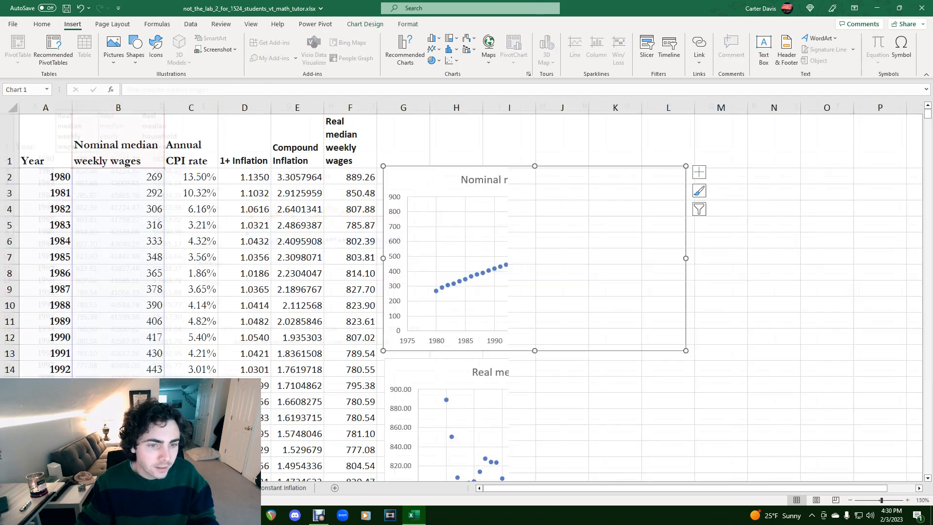
left_click(342, 179)
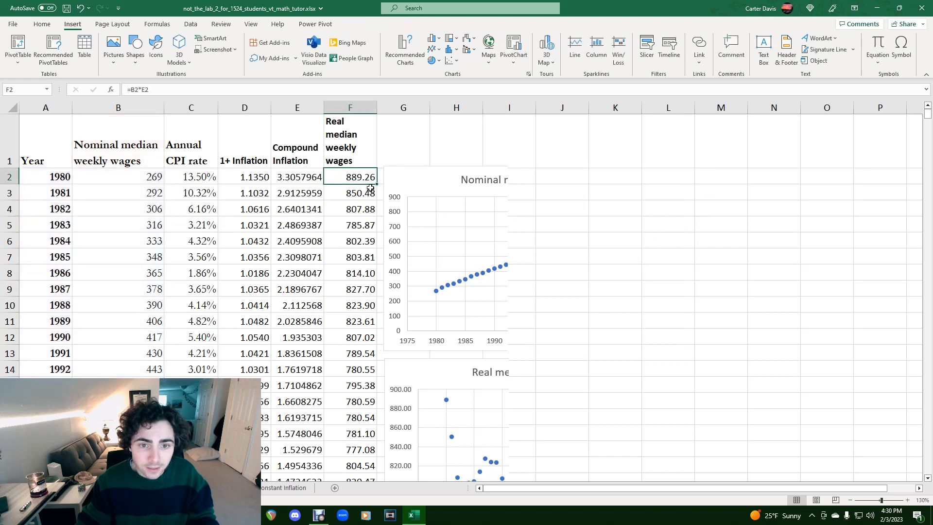
left_click(342, 105)
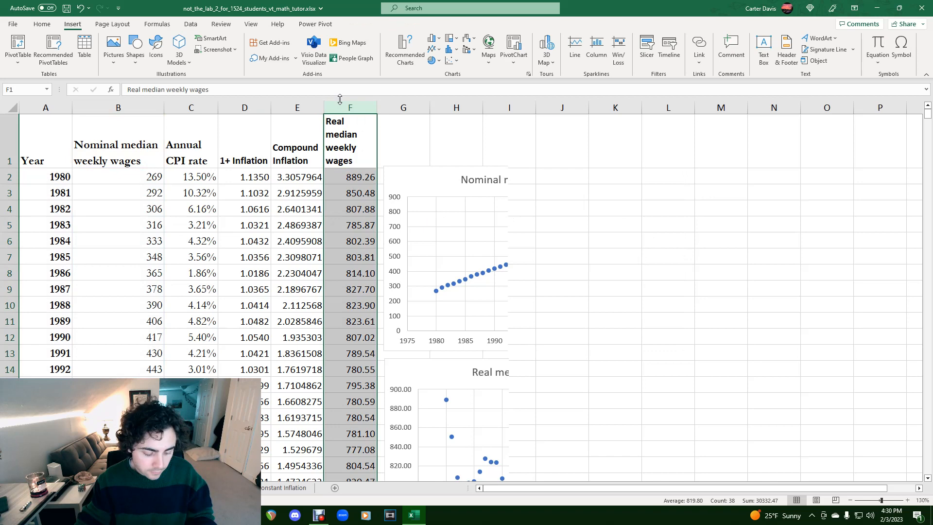
key("ctrl+c")
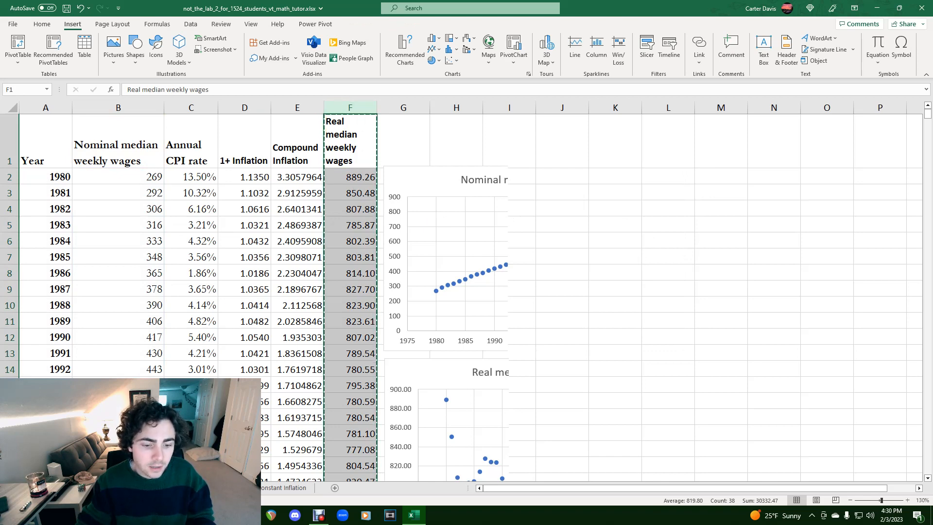
Step: Paste the copied weekly wages into column B of the Comparison sheet as values only and check cell B2
left_click(163, 488)
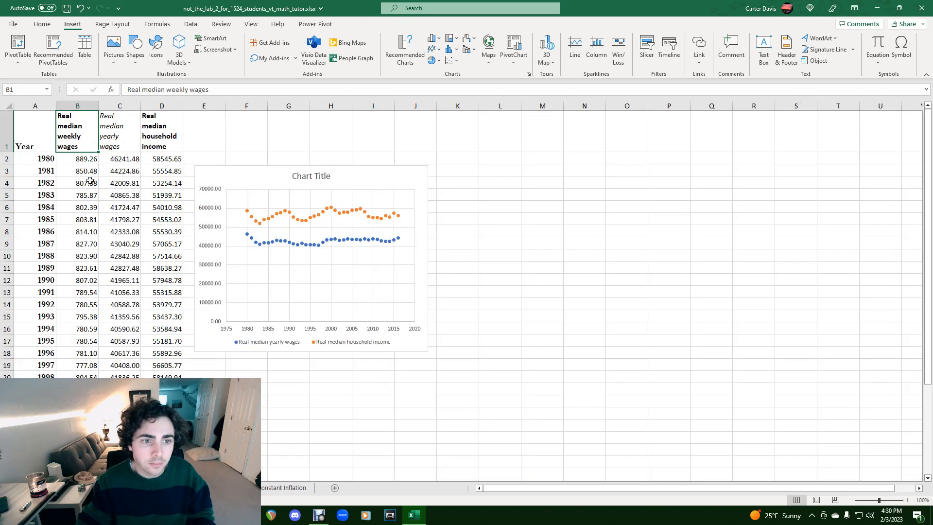
left_click(69, 102)
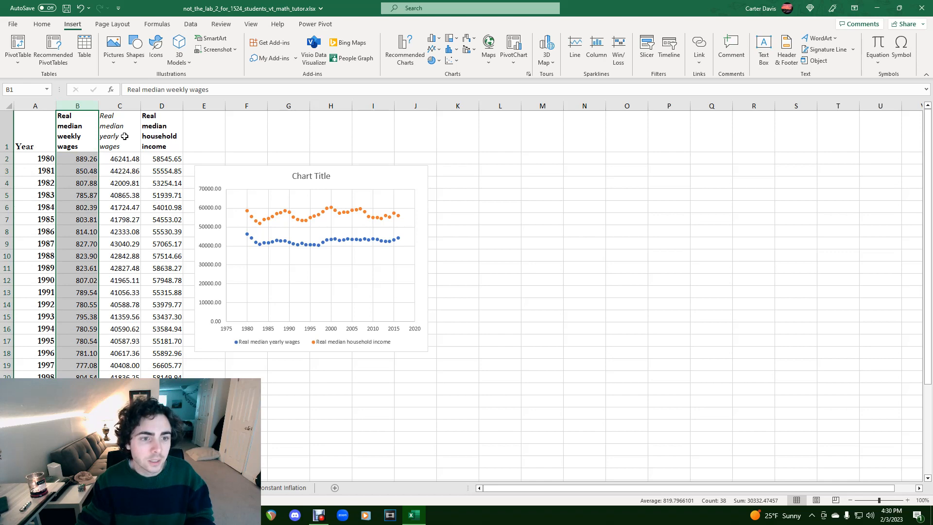
key("ctrl+v")
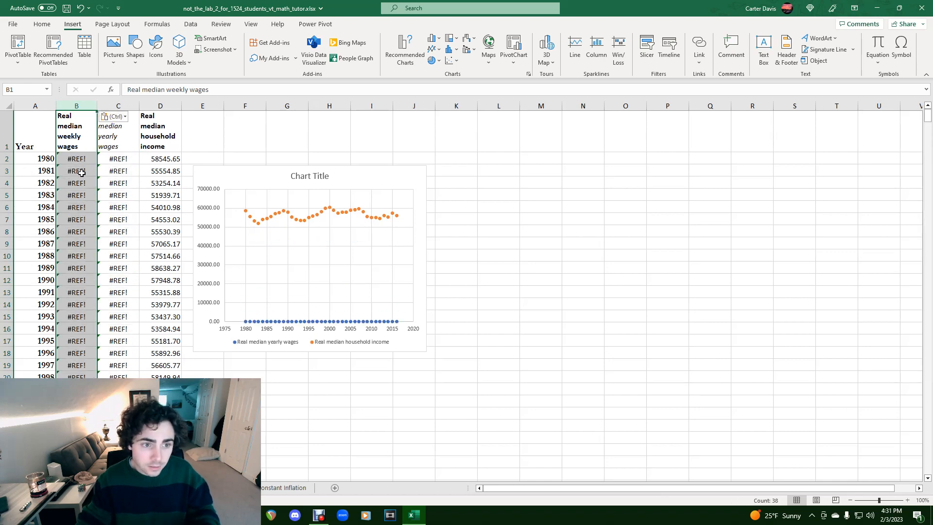
left_click(121, 121)
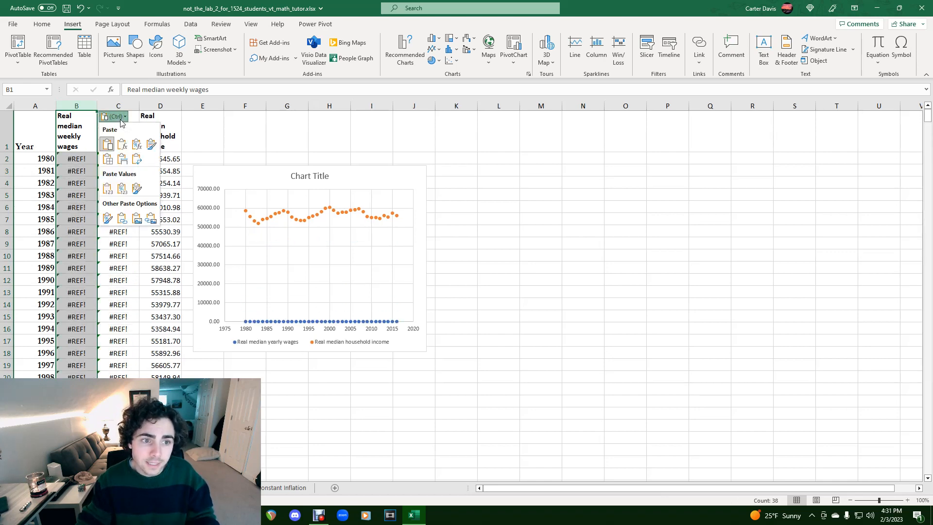
left_click(108, 188)
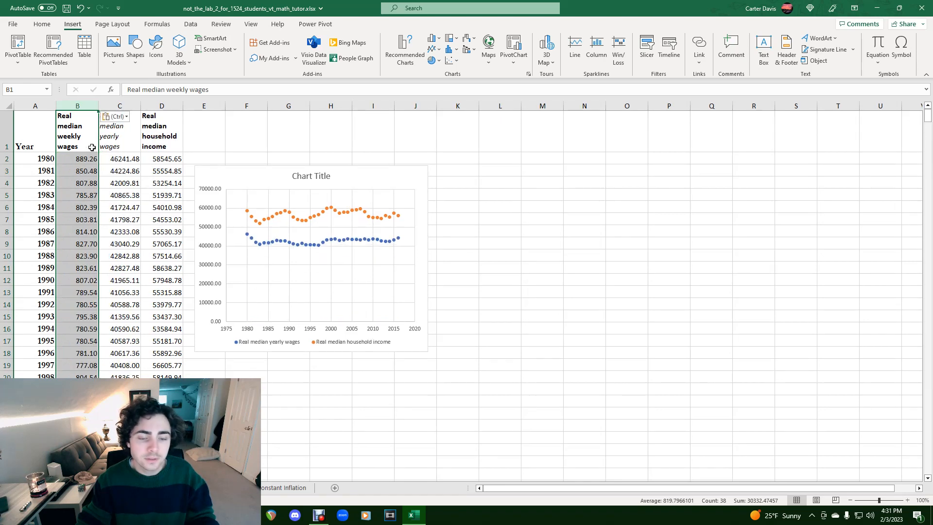
left_click(91, 183)
left_click(88, 158)
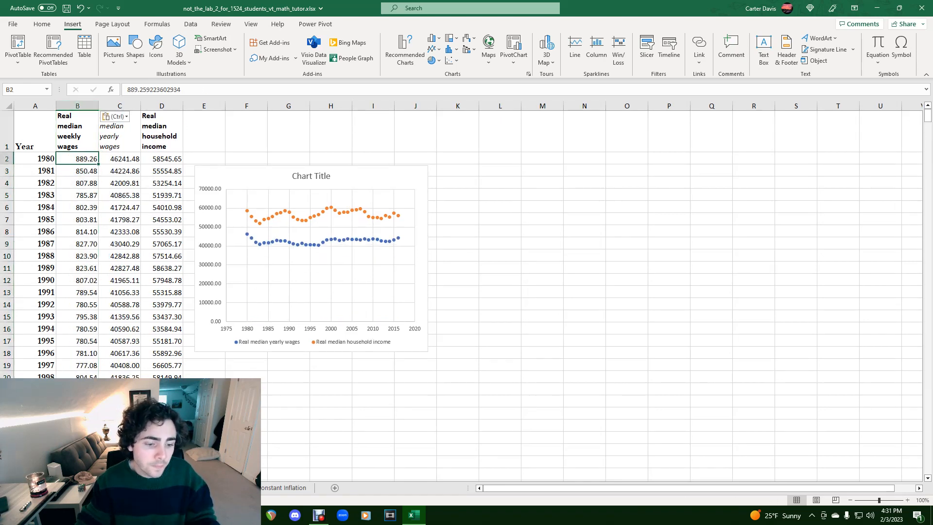
Step: Change the header in F1 of the household income sheet to "Real median household income"
left_click(73, 488)
left_click(141, 488)
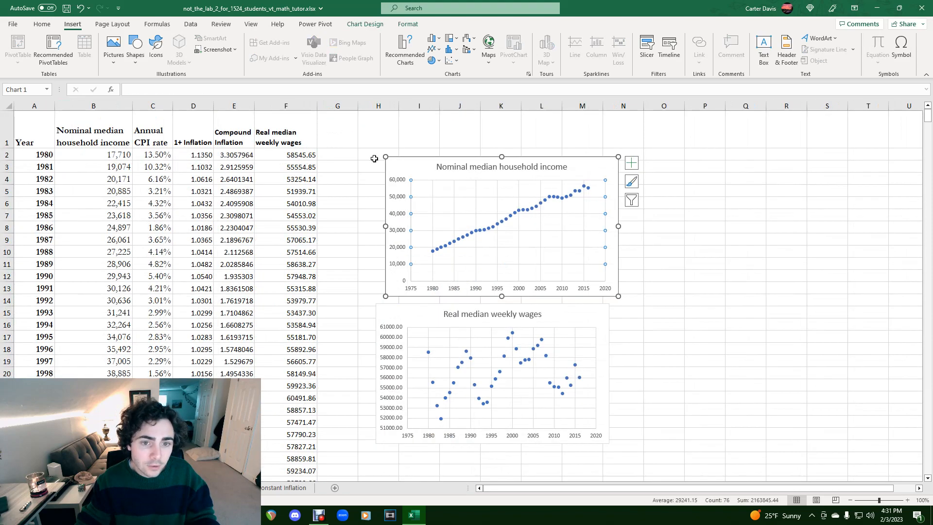
left_click(276, 123)
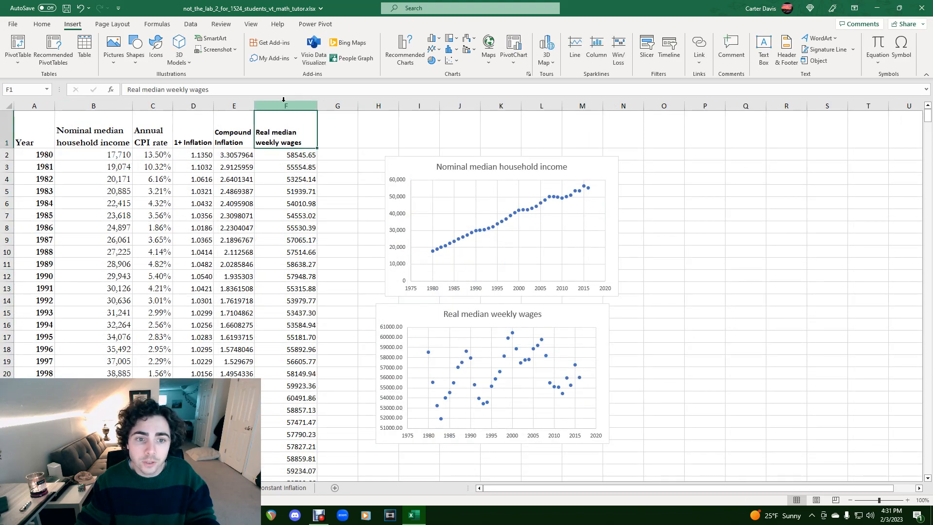
double_click(306, 143)
left_click_drag(304, 143, 261, 143)
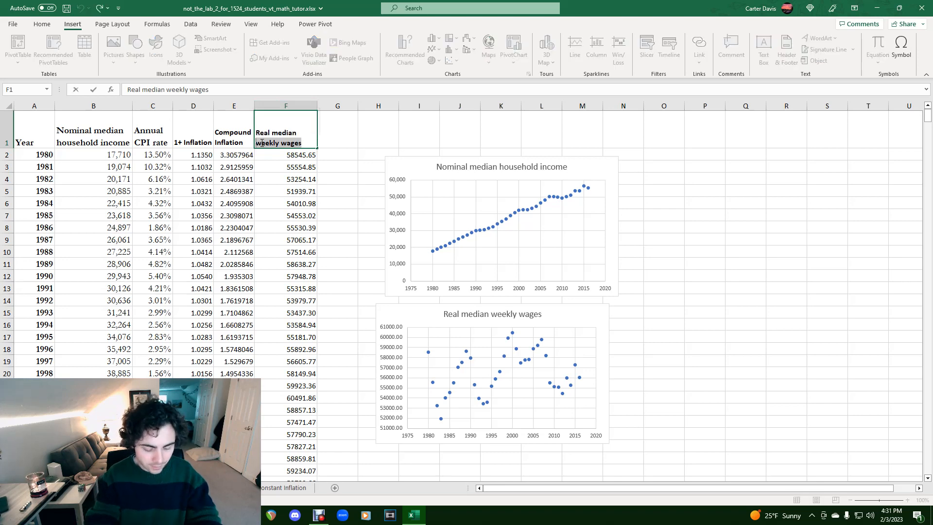
type("household income")
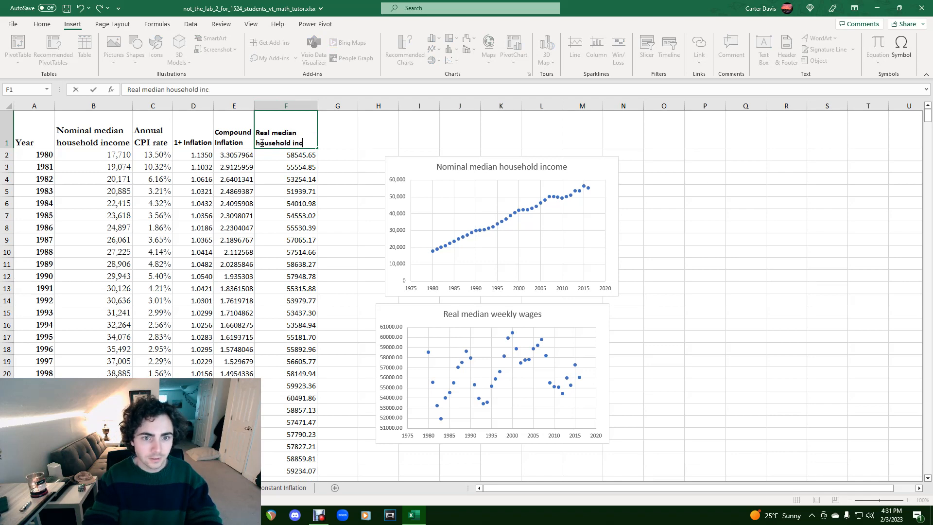
key("Return")
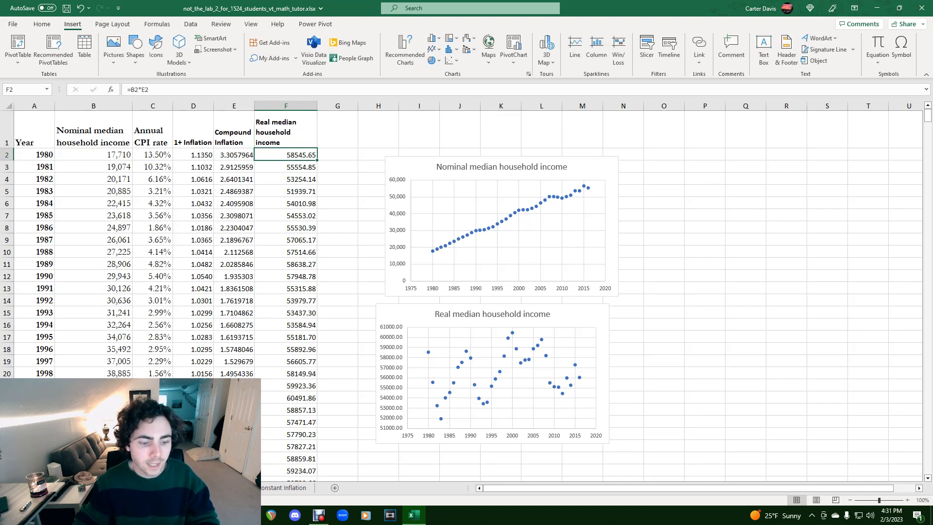
Step: Copy the whole real median household income column F from the household income sheet
left_click(165, 487)
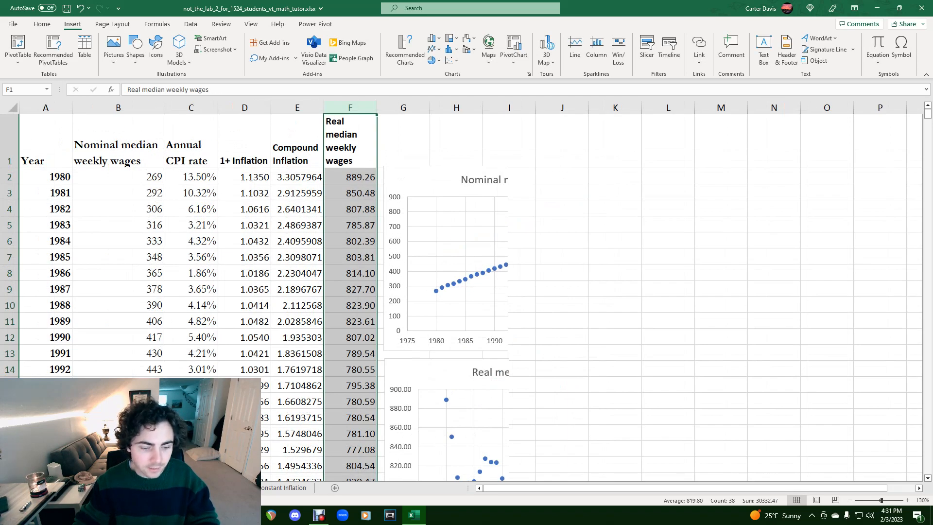
left_click(218, 487)
left_click(285, 131)
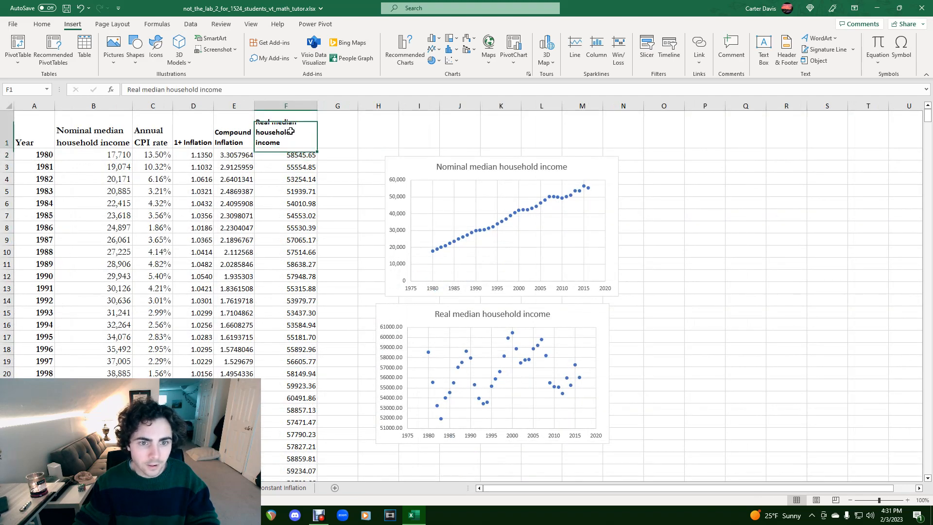
left_click(286, 106)
key("ctrl+c")
Step: Paste the copied household income into column D of the Comparison sheet as values only and check the pasted cells
left_click(225, 487)
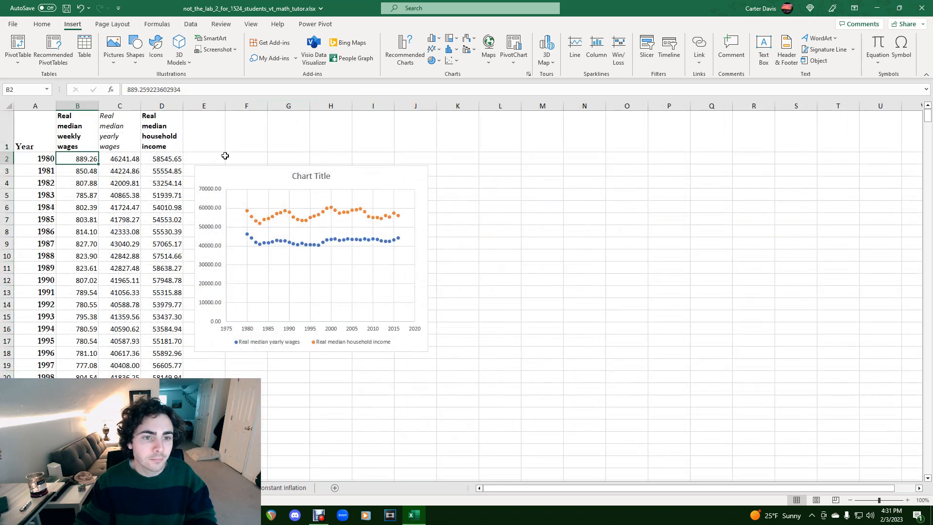
left_click(157, 105)
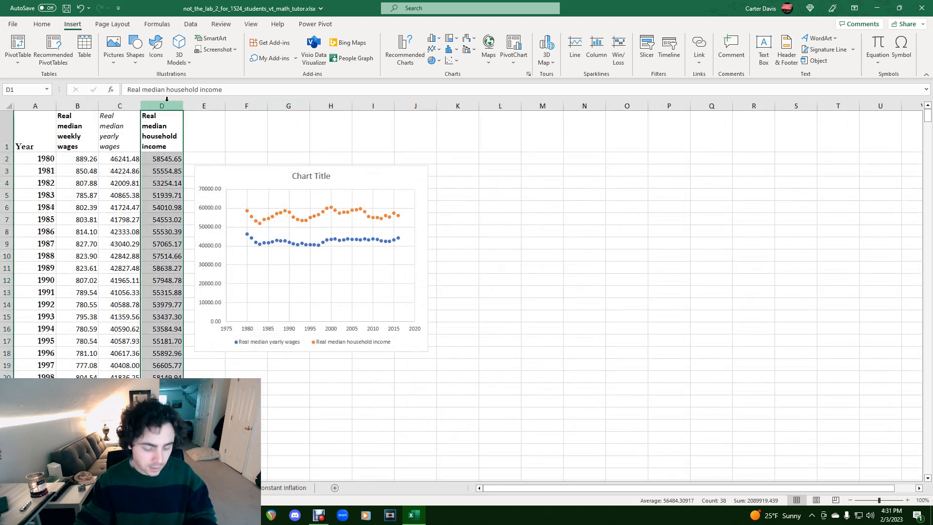
key("ctrl+v")
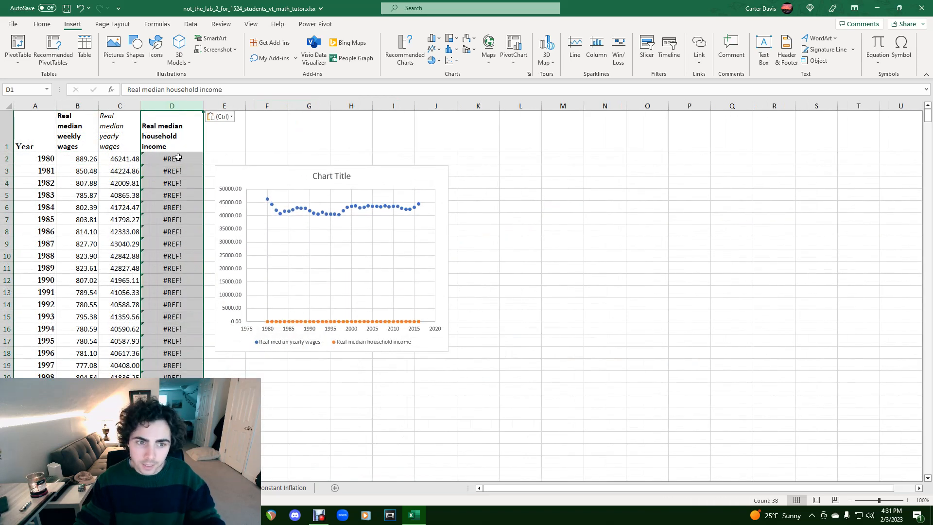
left_click(225, 119)
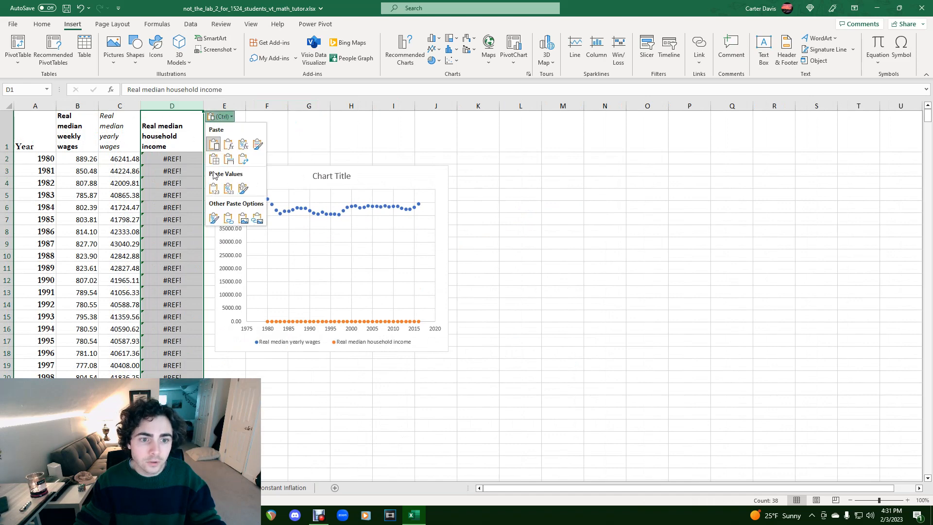
left_click(214, 188)
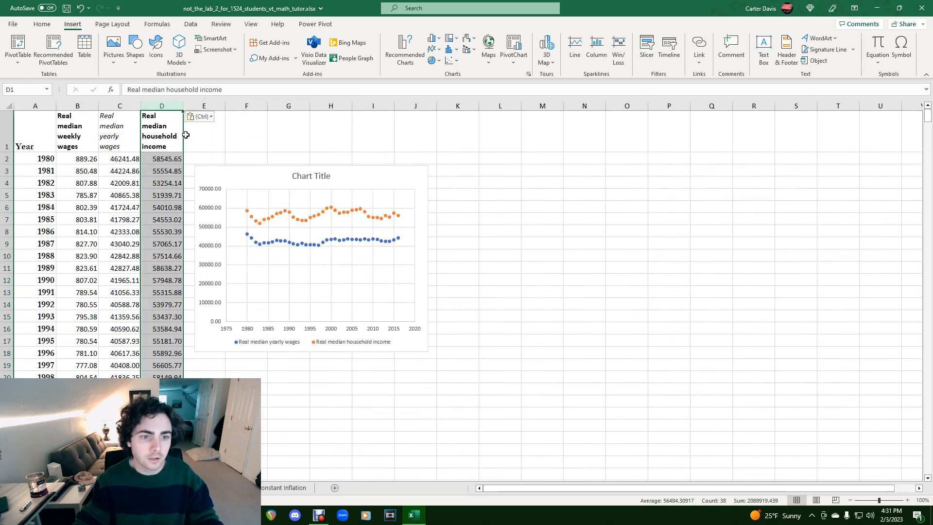
left_click(152, 180)
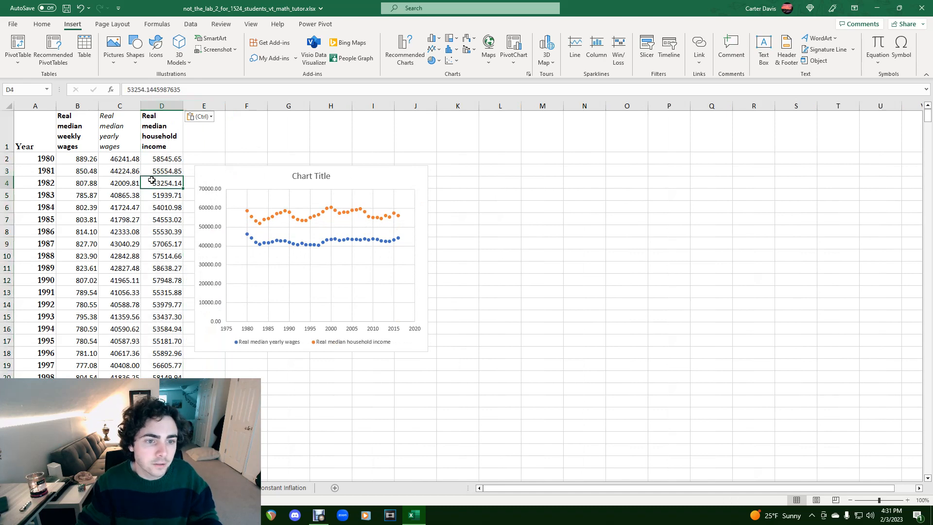
left_click(116, 145)
scroll(132, 164, "up", 3)
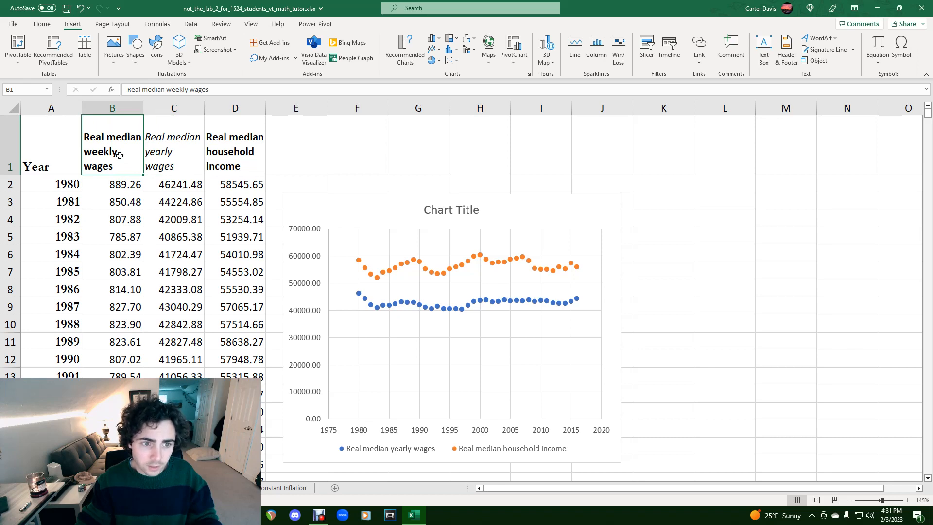
Step: Compare the headers and 1980 values of the weekly wages and household income columns on the Comparison sheet
left_click(239, 168)
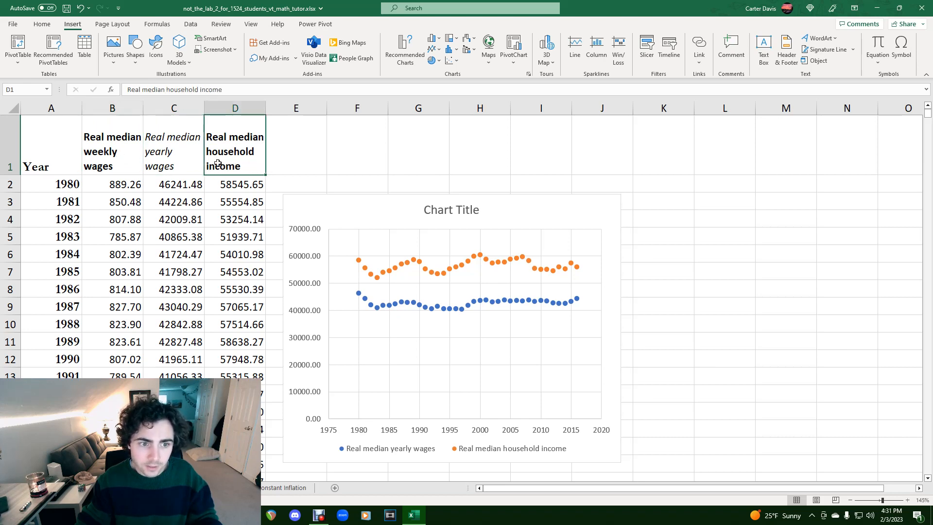
left_click(117, 186)
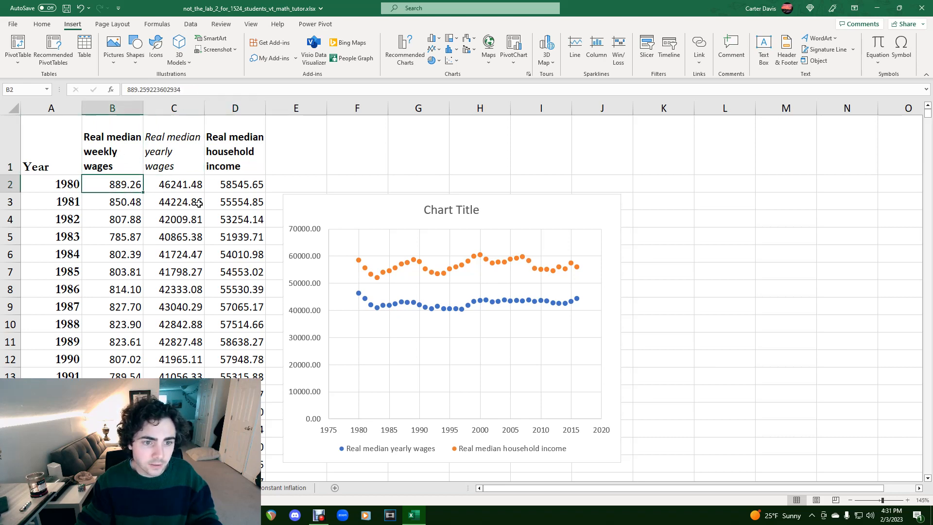
left_click(246, 184)
left_click(119, 184)
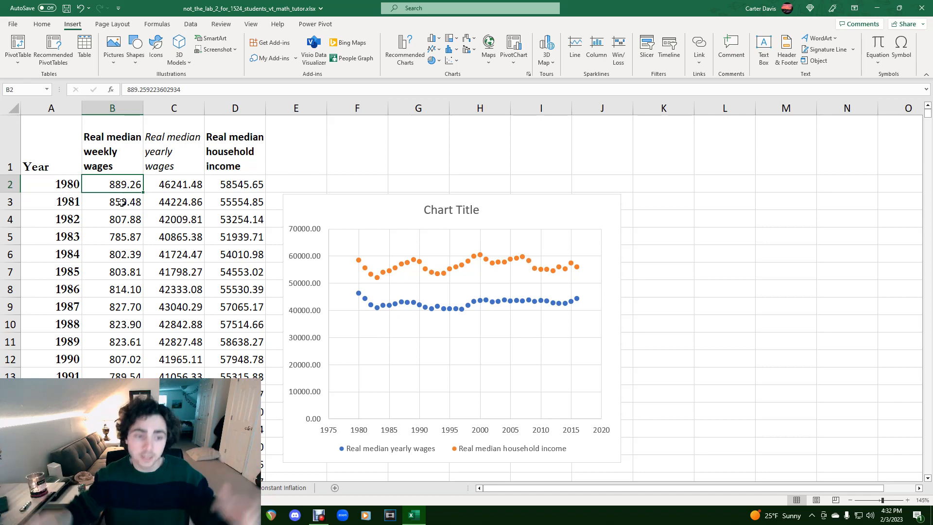
Step: Enter "Real median yearly wages" as the header in C1 of the Comparison sheet
left_click(156, 184)
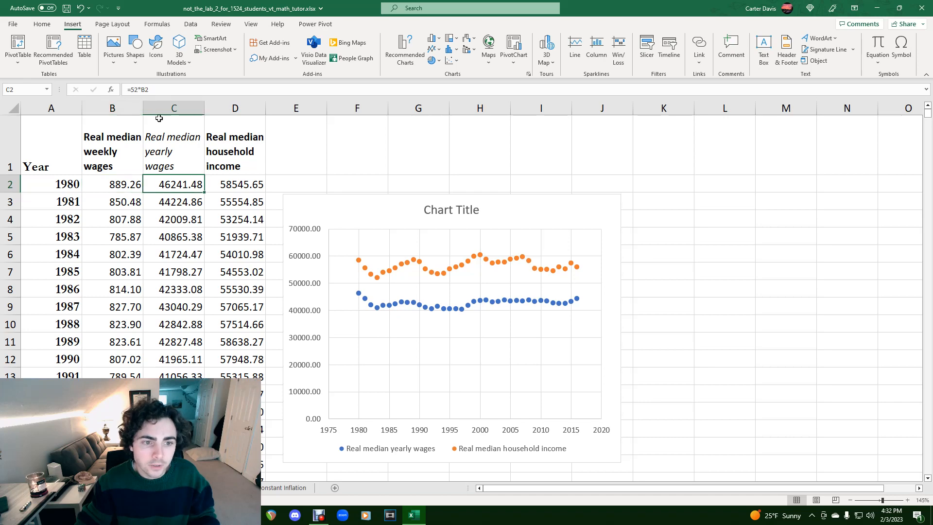
left_click(163, 141)
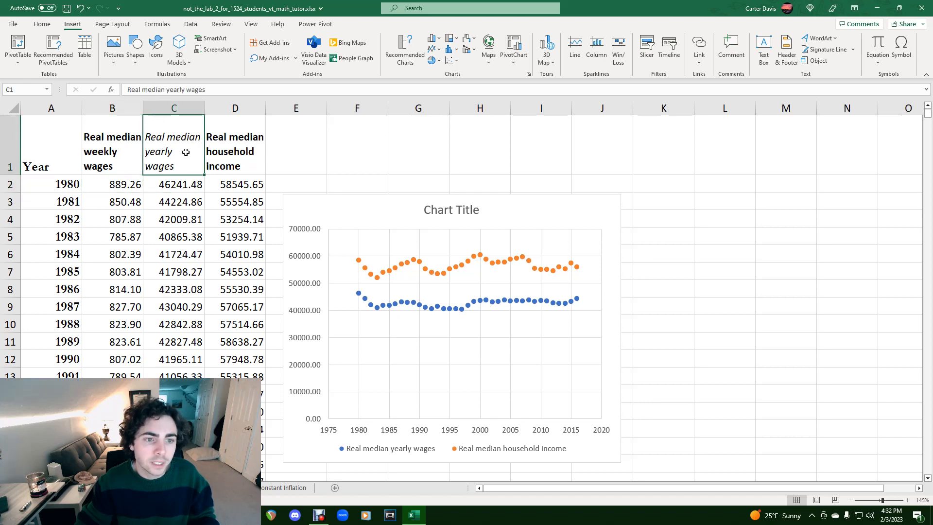
left_click(232, 90)
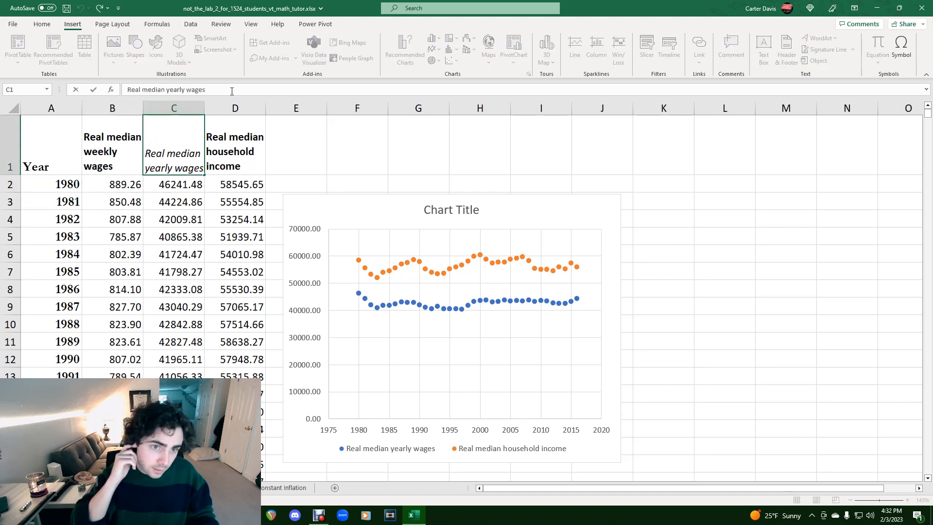
key("Return")
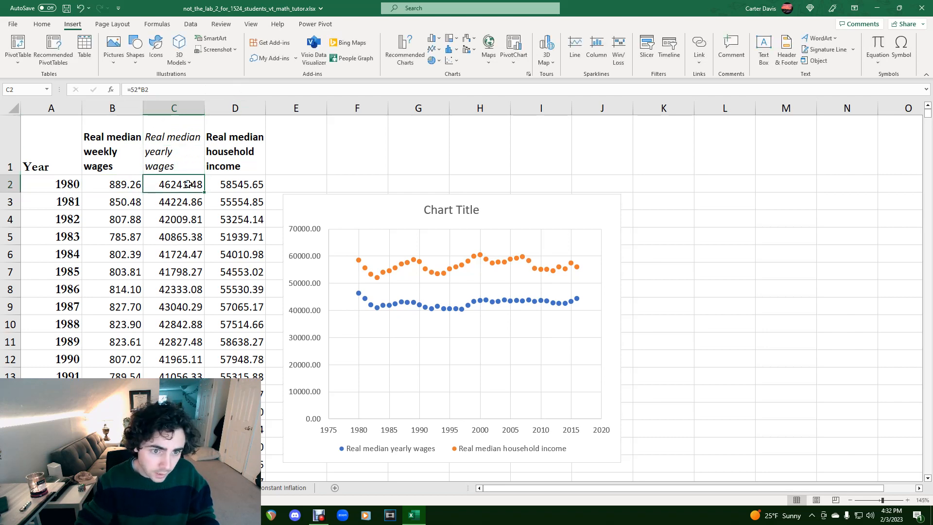
Step: Enter =52*B2 in C2 and fill the formula down the yearly wages column
left_click(175, 87)
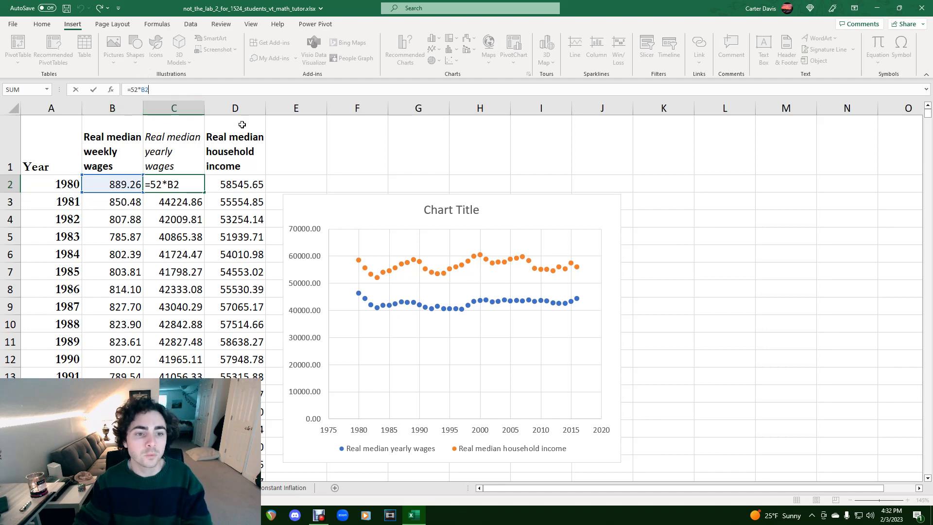
key("Return")
left_click(197, 189)
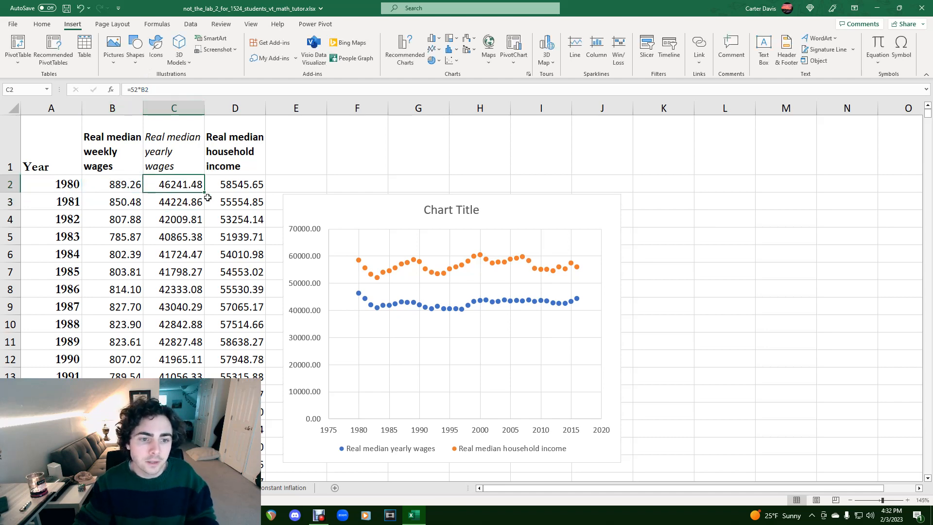
left_click_drag(205, 194, 200, 471)
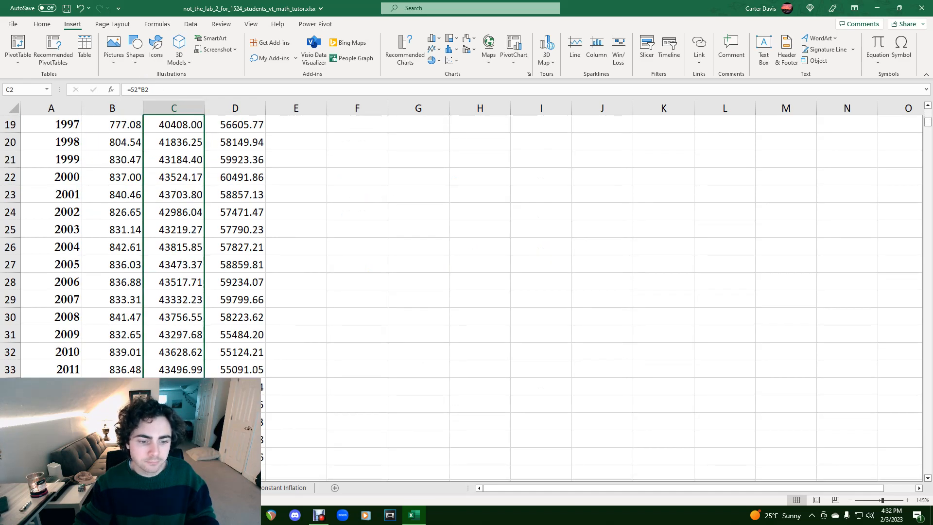
scroll(467, 297, "up", 6)
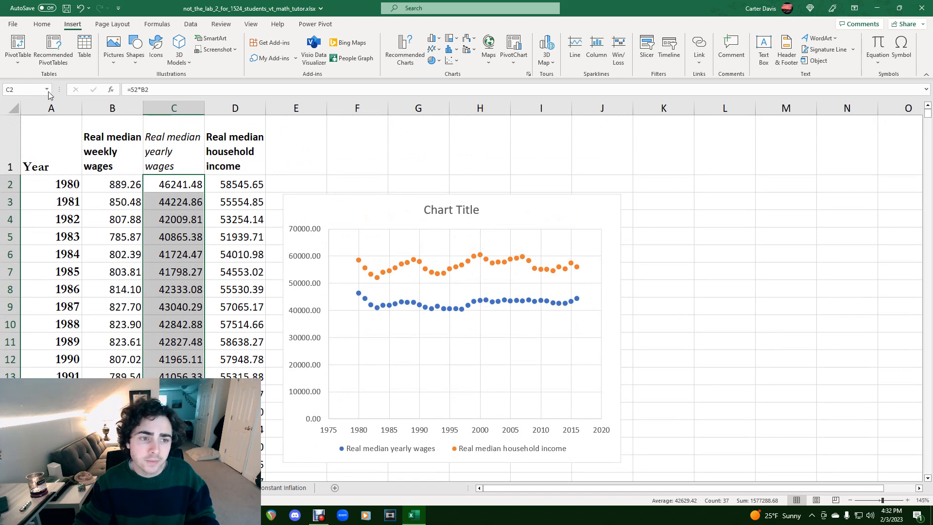
left_click(51, 108)
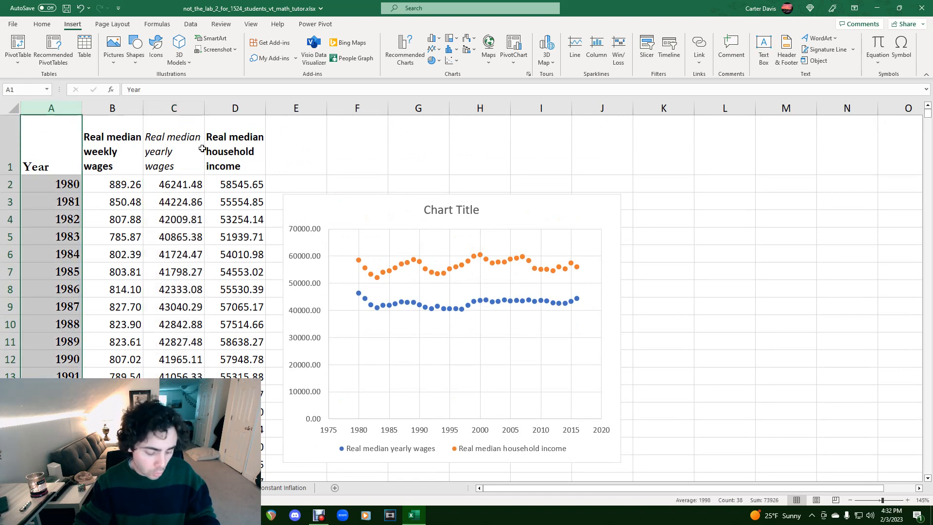
left_click(120, 106, "ctrl")
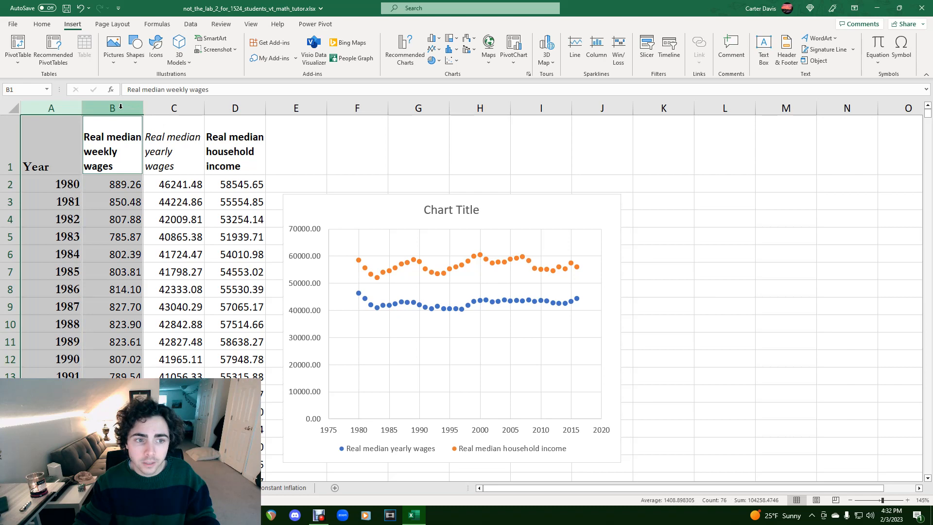
left_click(145, 196)
left_click(68, 119)
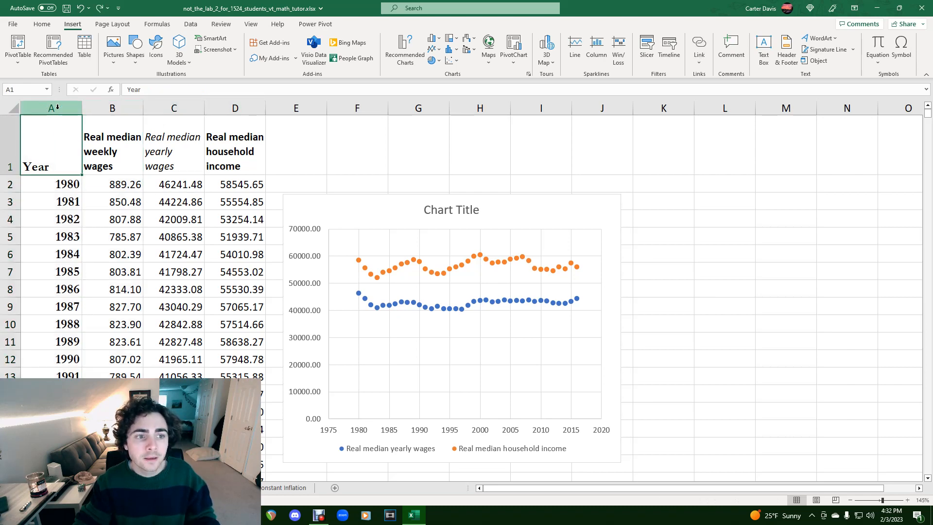
Step: Select columns A, C and D together as the data for the scatter plot
left_click(58, 106)
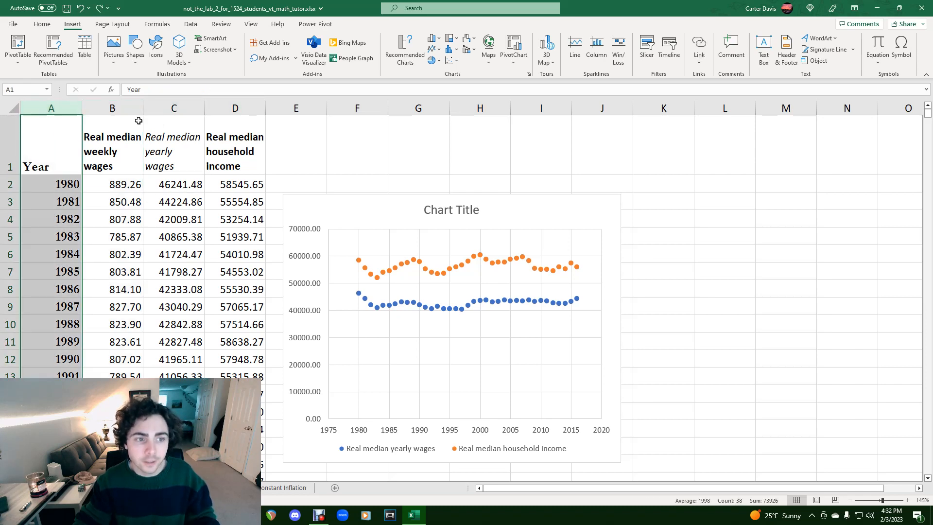
left_click(178, 107, "ctrl")
left_click(227, 108, "ctrl")
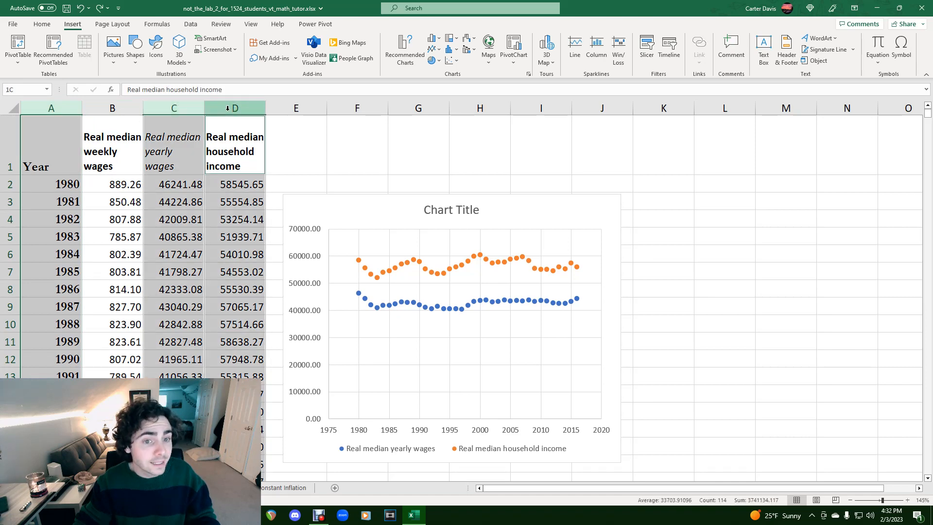
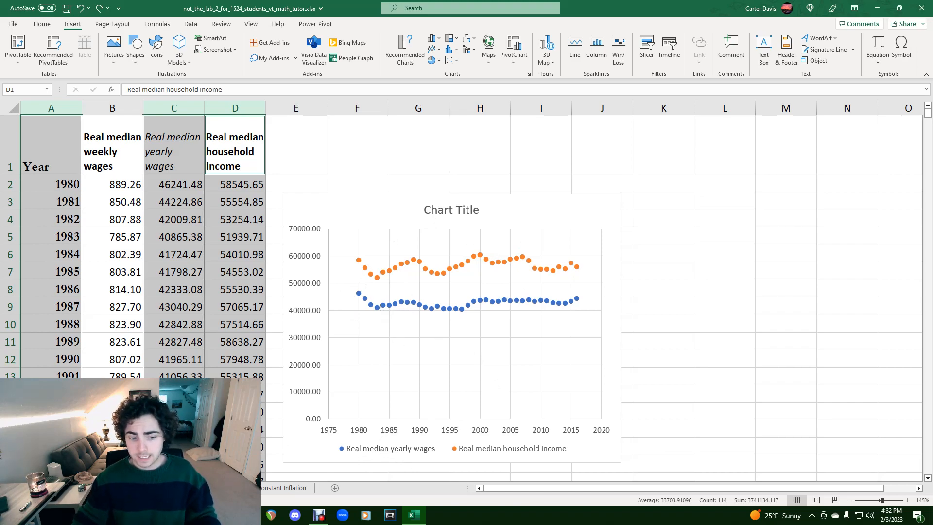
Step: Place the workbook beside the lab PDF and read its scatter plot instructions and wage versus household income questions
left_click_drag(352, 11, 931, 156)
scroll(184, 263, "down", 4)
scroll(184, 262, "down", 3)
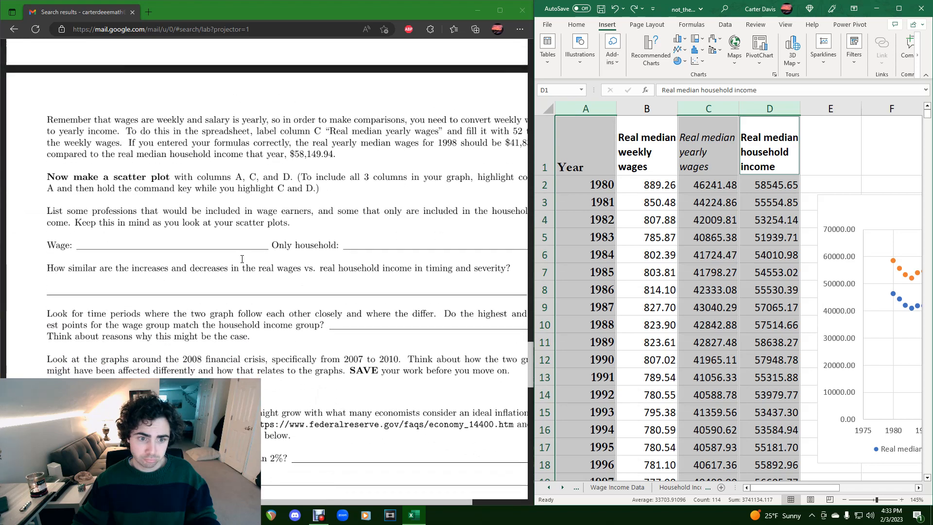
scroll(268, 251, "down", 3)
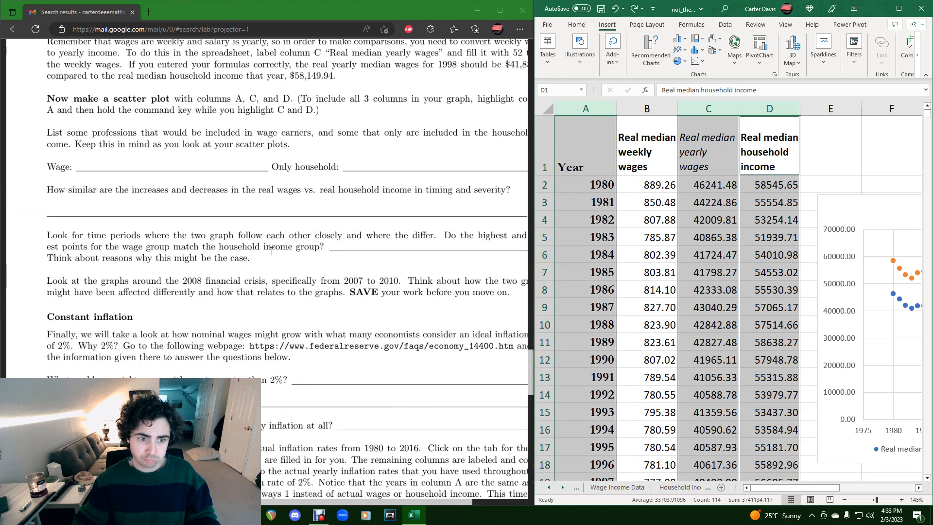
left_click_drag(241, 117, 364, 197)
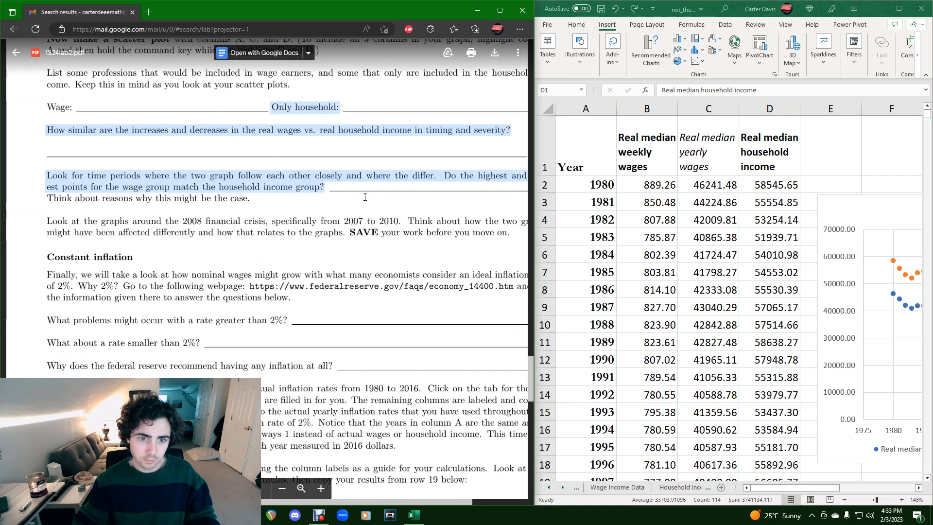
left_click(339, 198)
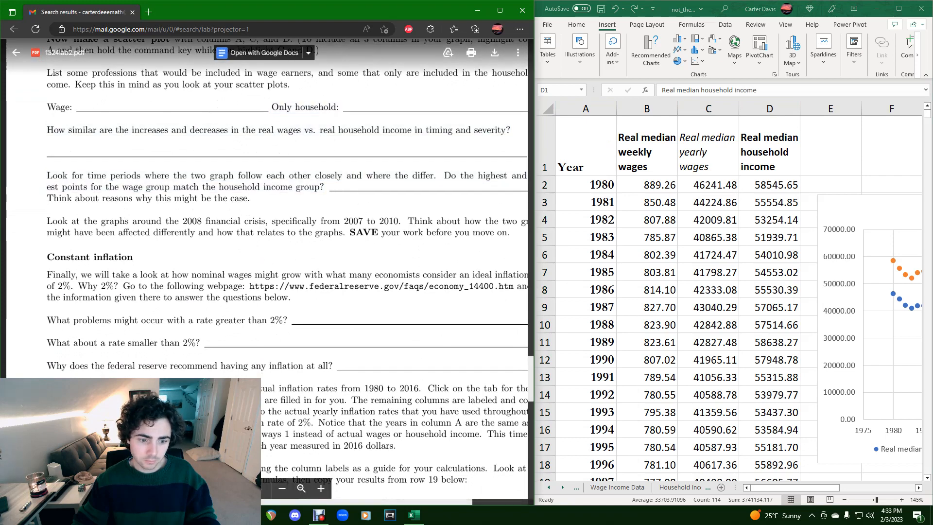
scroll(345, 202, "right", 2)
scroll(247, 274, "right", 1)
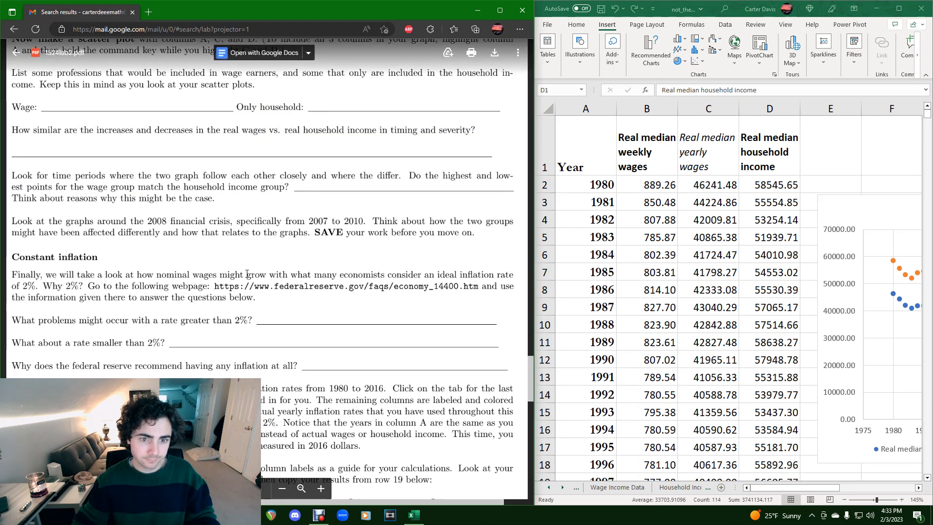
Step: Read the Constant inflation section of the lab PDF, then skim through to the Lab 2 Problems Quiz instructions
scroll(268, 255, "down", 3)
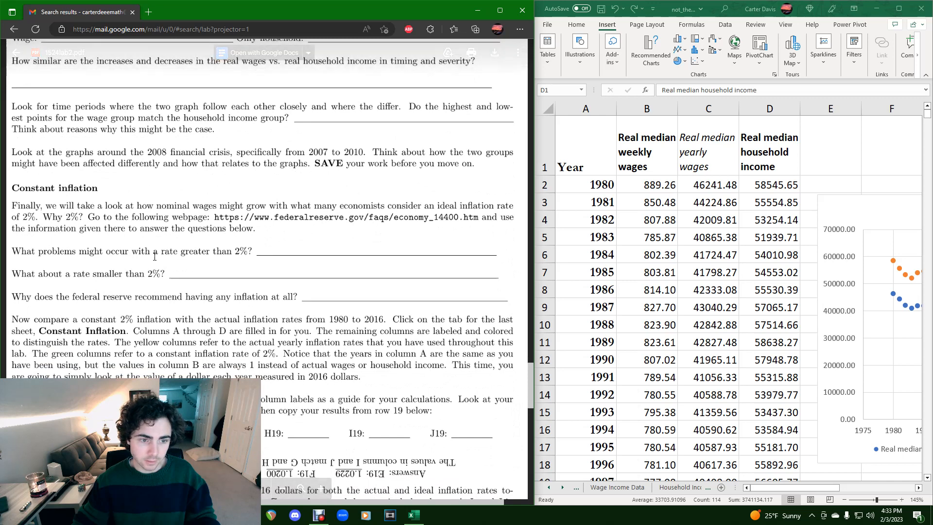
left_click_drag(39, 251, 234, 254)
left_click(230, 272)
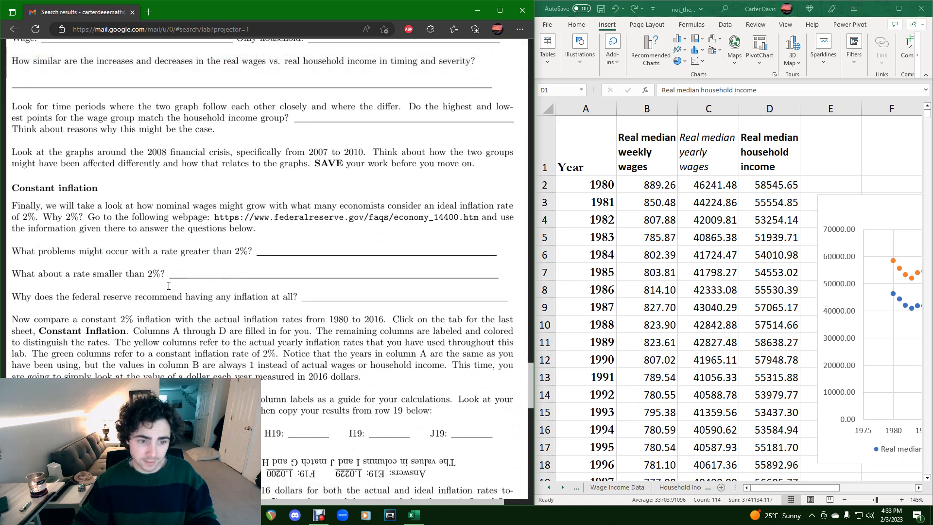
scroll(312, 269, "down", 5)
scroll(311, 268, "down", 15)
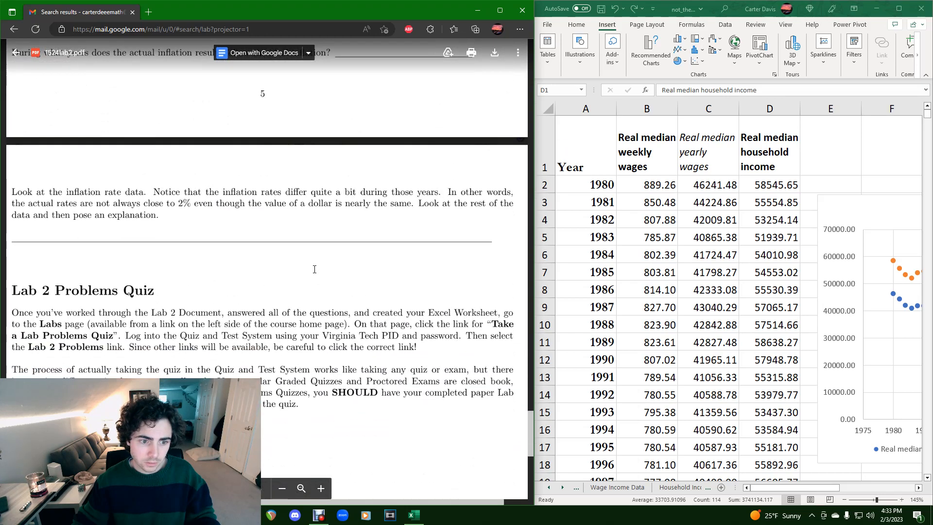
Step: Maximize the workbook, open the Constant Inflation sheet and look over the prefilled columns A through D
left_click(899, 9)
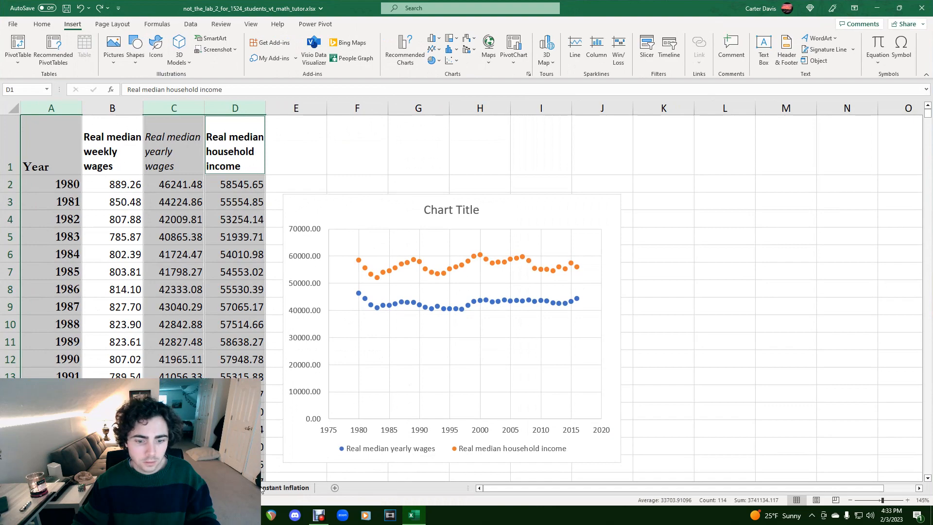
left_click(278, 489)
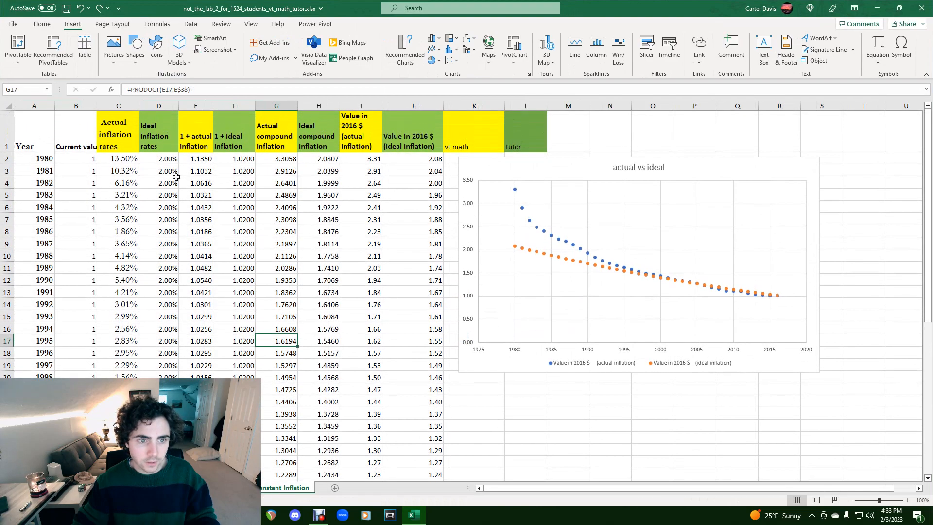
left_click(175, 179)
left_click_drag(29, 117, 163, 440)
left_click(165, 244)
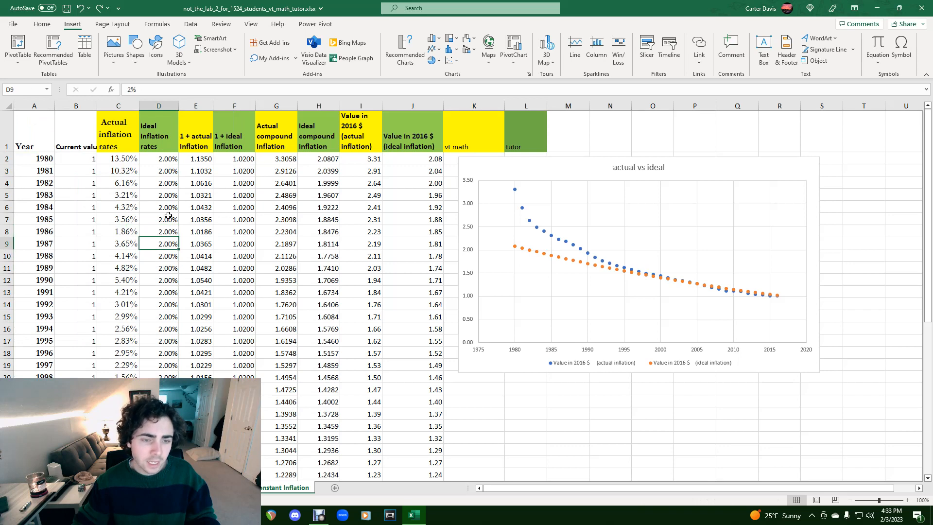
Step: Review the column headers and compare the actual inflation rates in column C with the ideal rates in column D
left_click(188, 141)
key("Right")
key("Right")
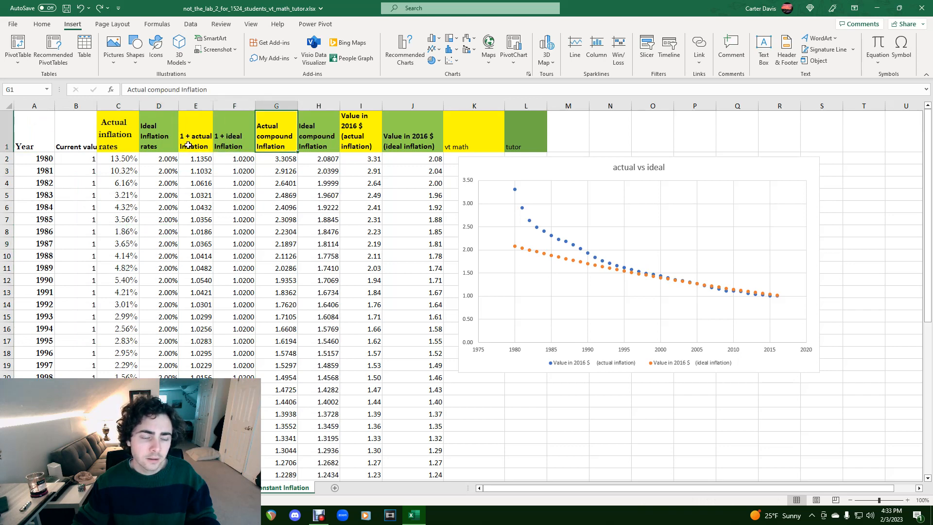
left_click(111, 140)
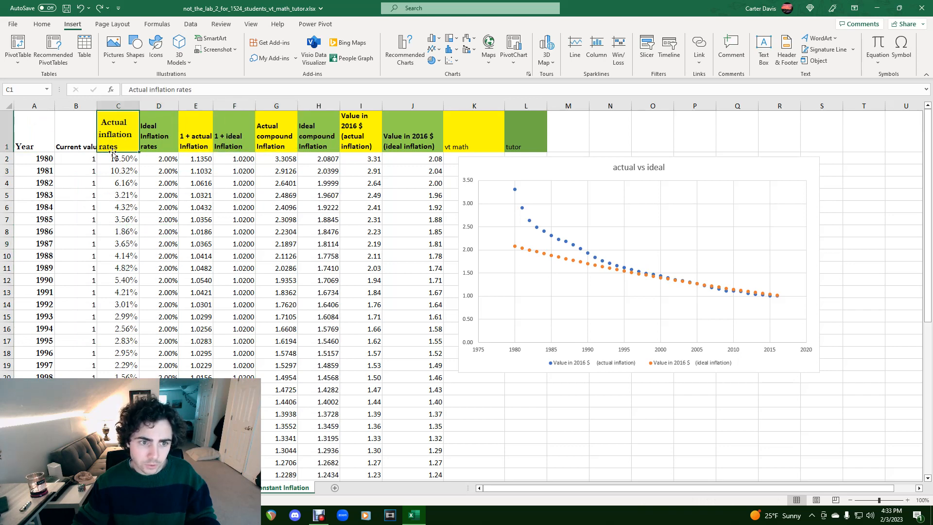
left_click_drag(111, 159, 129, 316)
left_click(131, 305)
left_click_drag(156, 156, 160, 286)
left_click(160, 243)
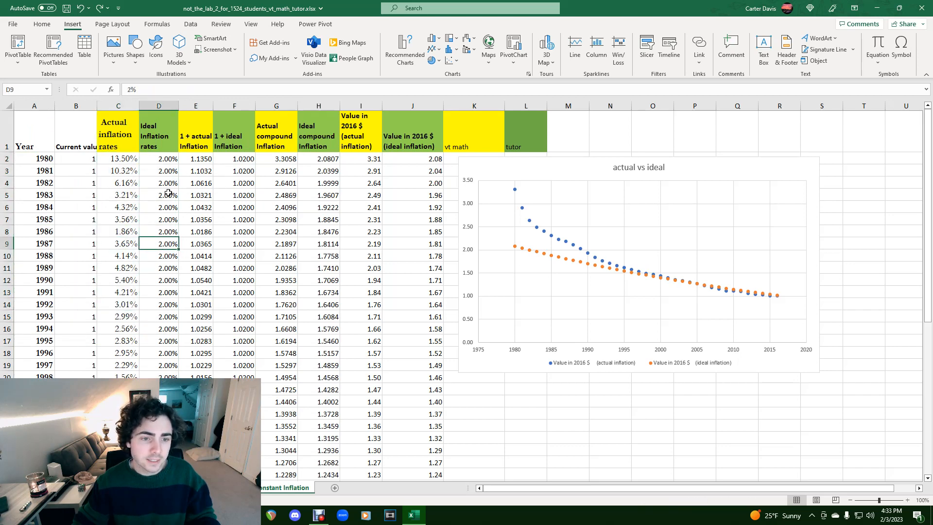
left_click_drag(160, 159, 214, 231)
left_click(155, 206)
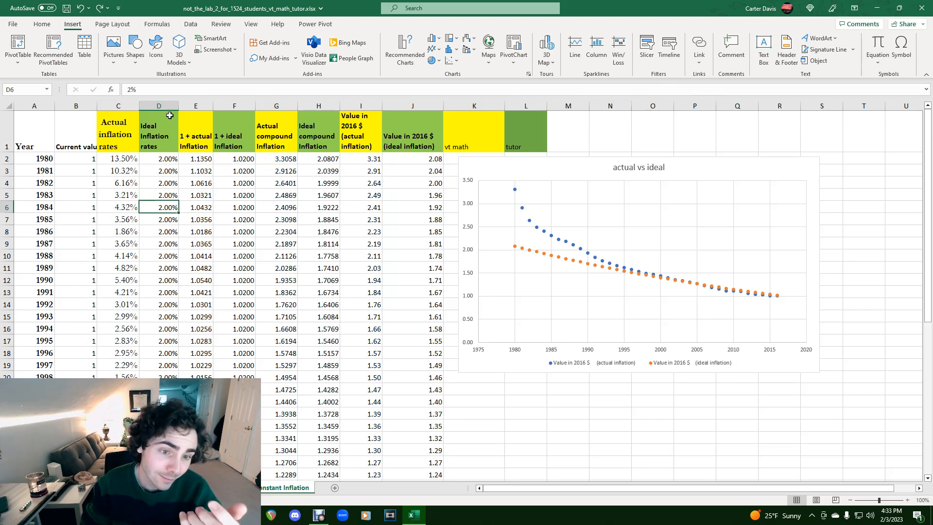
Step: Compare the "1 + actual Inflation" column's header and formula with the actual and ideal inflation rate headers
left_click(202, 156)
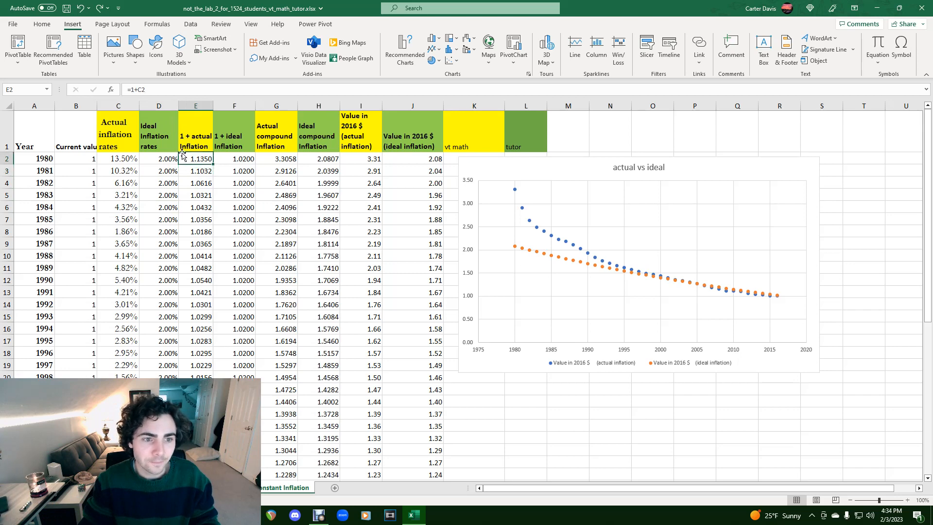
left_click(121, 147)
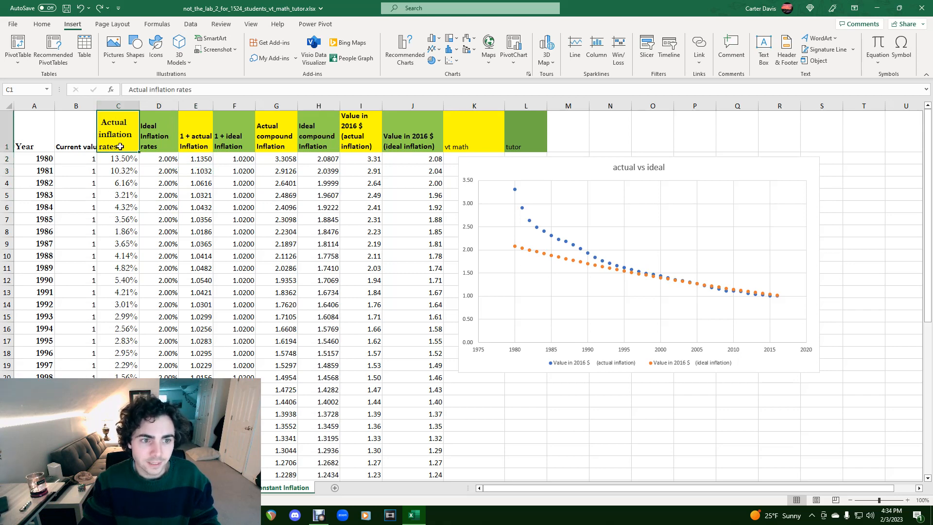
key("Right")
key("Right")
key("Right")
key("Right")
key("Right")
key("Right")
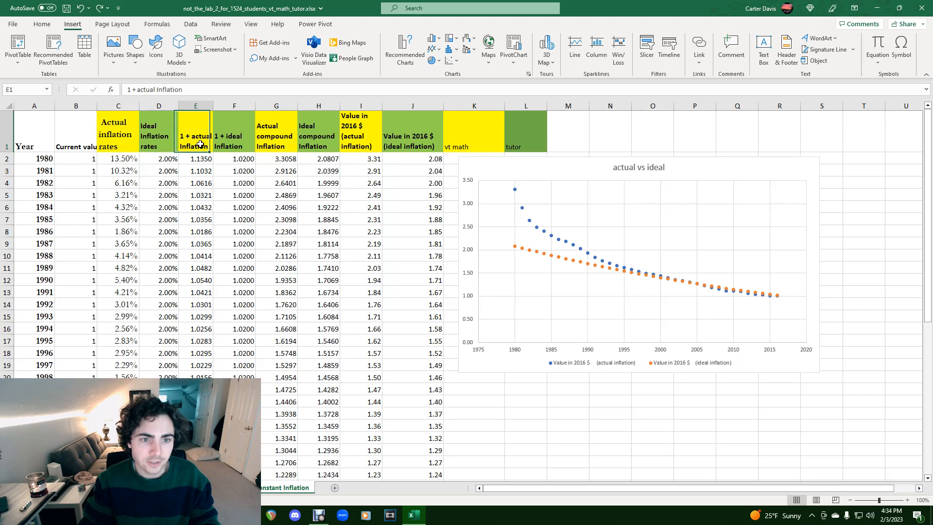
left_click(160, 142)
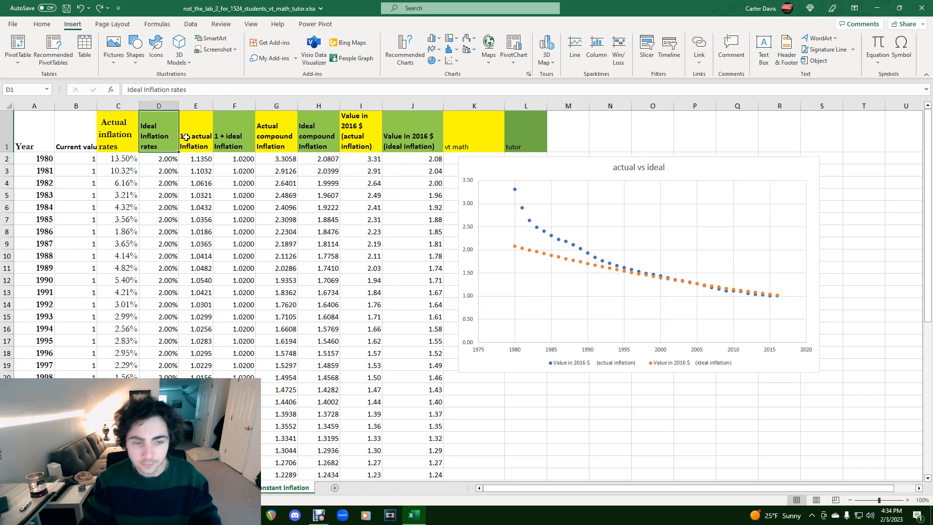
Step: Inspect the formula =1+C2 in E2 and fill it down the "1 + actual Inflation" column
left_click(193, 163)
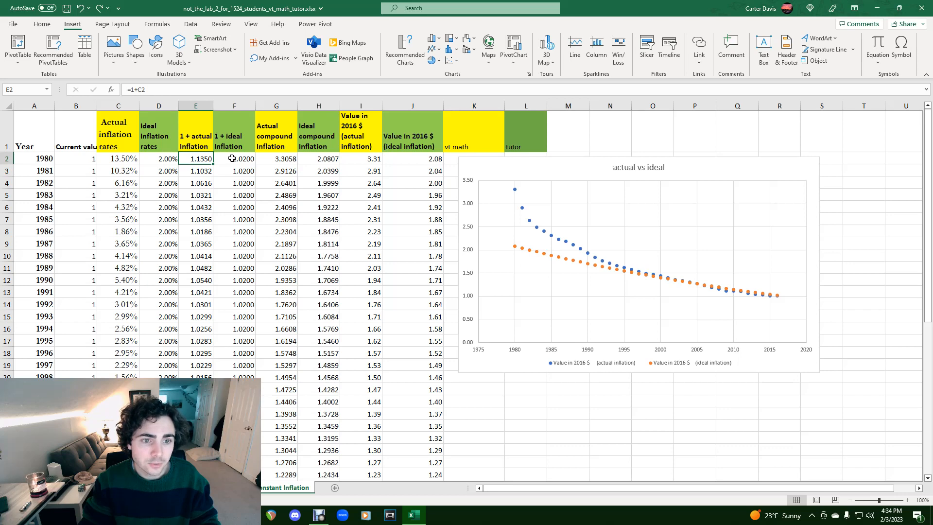
double_click(193, 159)
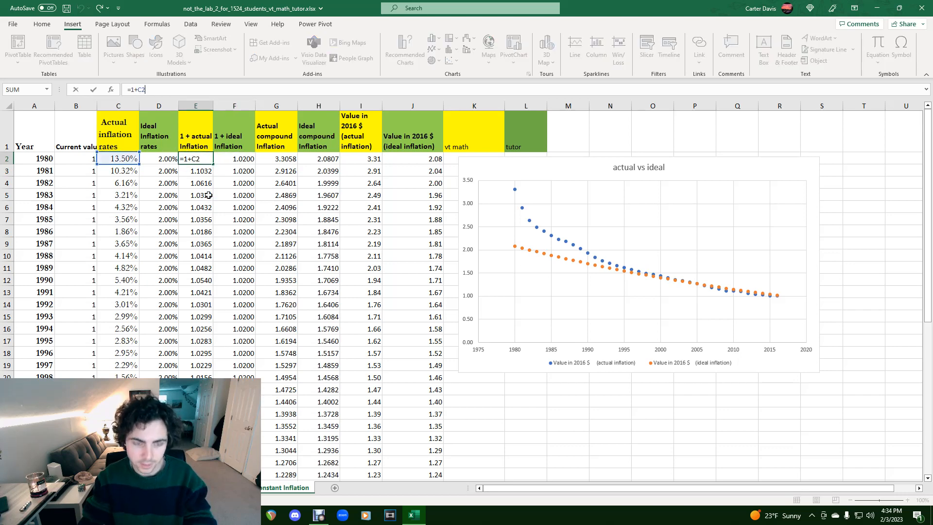
key("Return")
left_click(212, 163)
left_click_drag(212, 165, 212, 210)
Step: Inspect the formula =1+D2 in F2 and fill it down the "1 + ideal Inflation" column to F17
left_click(249, 160)
key("F2")
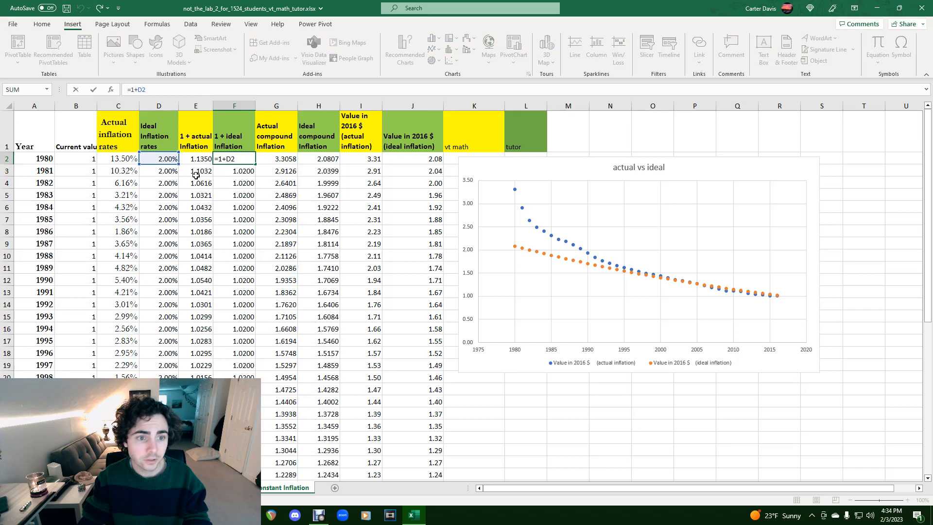
key("Escape")
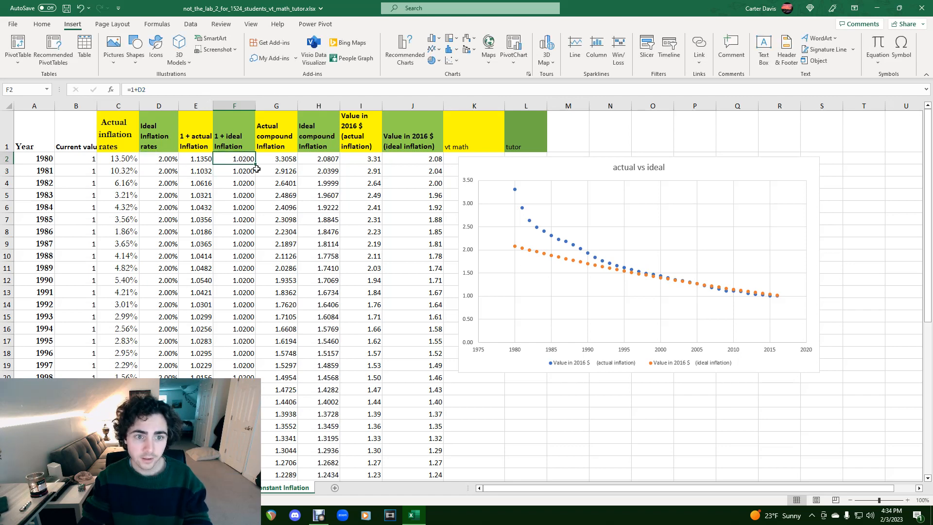
left_click_drag(255, 164, 256, 344)
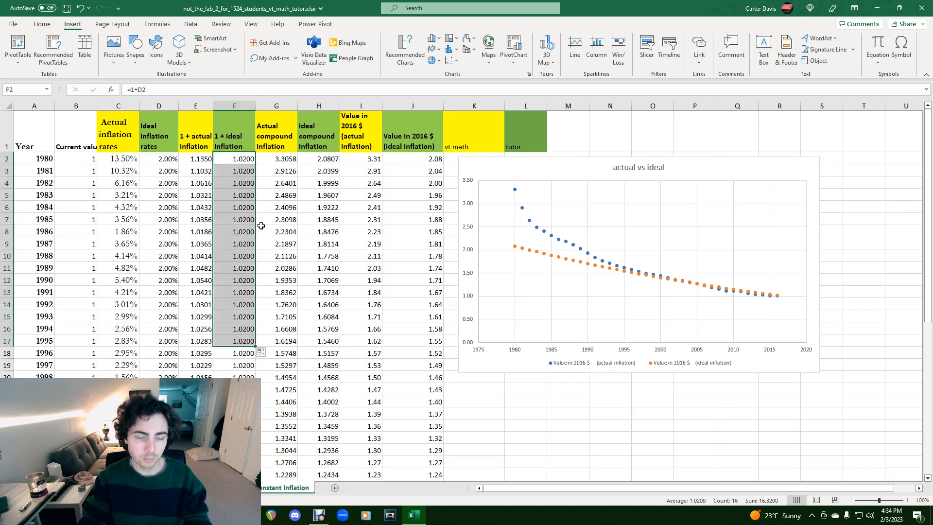
Step: Inspect the formula =PRODUCT(E2:E$38) in G2 and fill it down the "Actual compound Inflation" column to G25
left_click(286, 170)
left_click(286, 157)
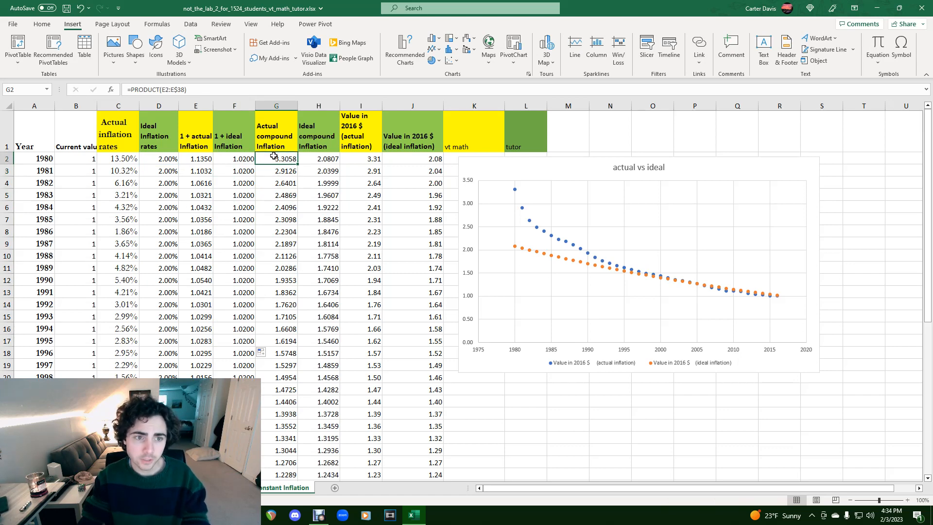
double_click(275, 156)
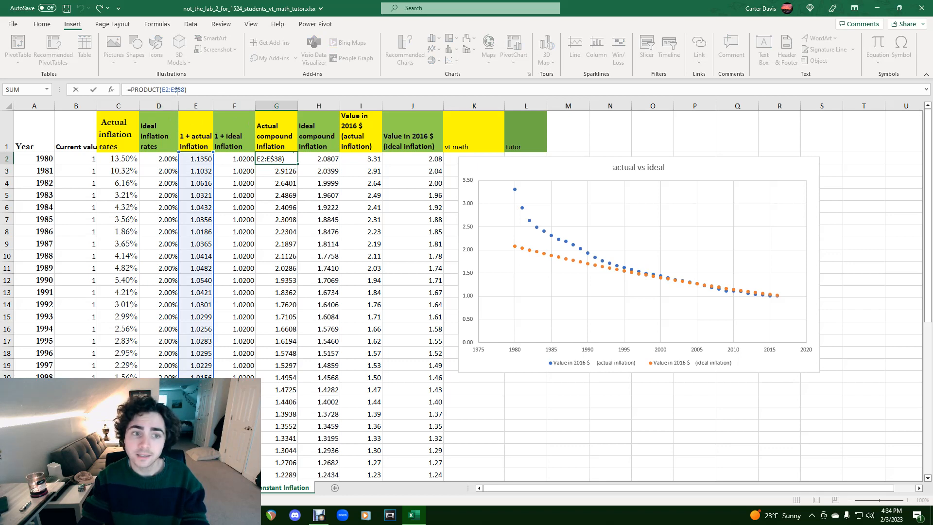
key("Return")
left_click(292, 163)
left_click_drag(298, 165, 306, 443)
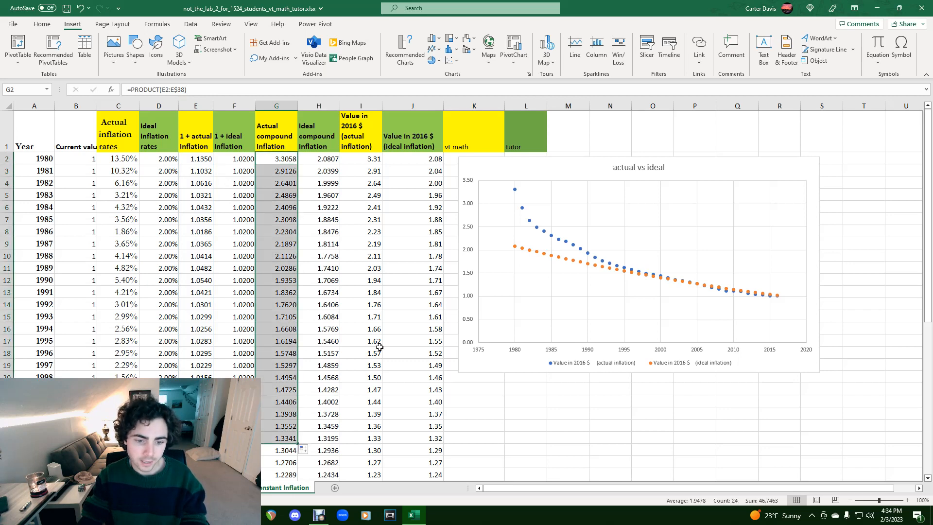
Step: Inspect the ideal compound inflation formula =PRODUCT(F2:F$38) in H2 and the 1980 actual inflation value in I2
left_click(330, 163)
double_click(326, 161)
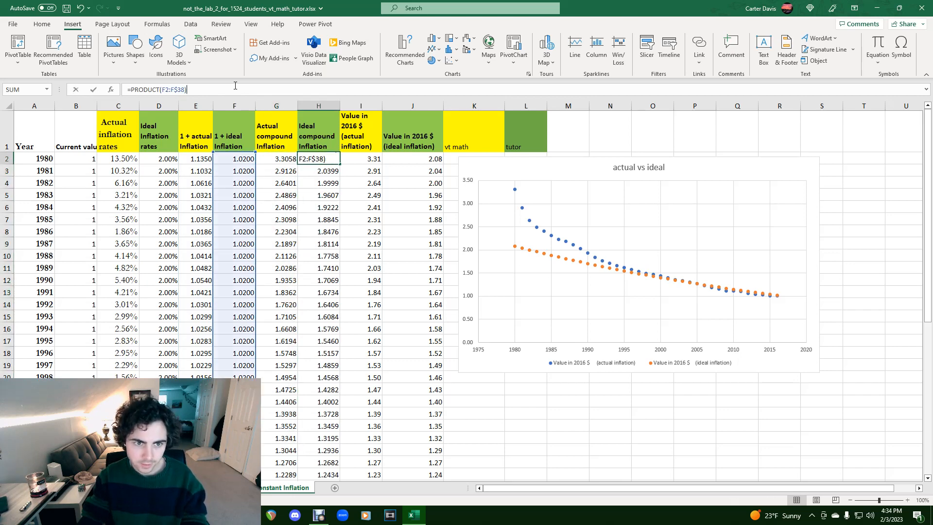
key("Return")
left_click(363, 157)
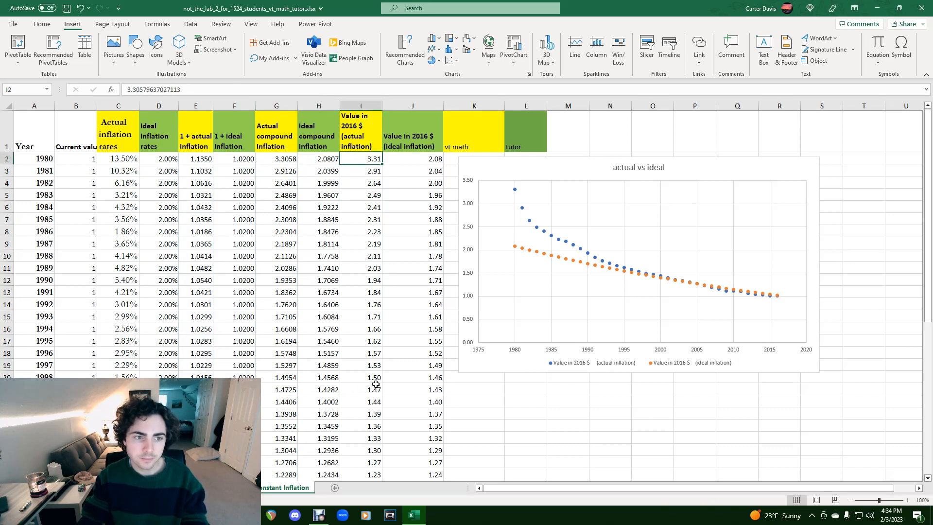
Step: Widen column B to fit its "Current value" header and compare its entries with the 2016 dollar values in columns I and J
left_click_drag(99, 108, 117, 108)
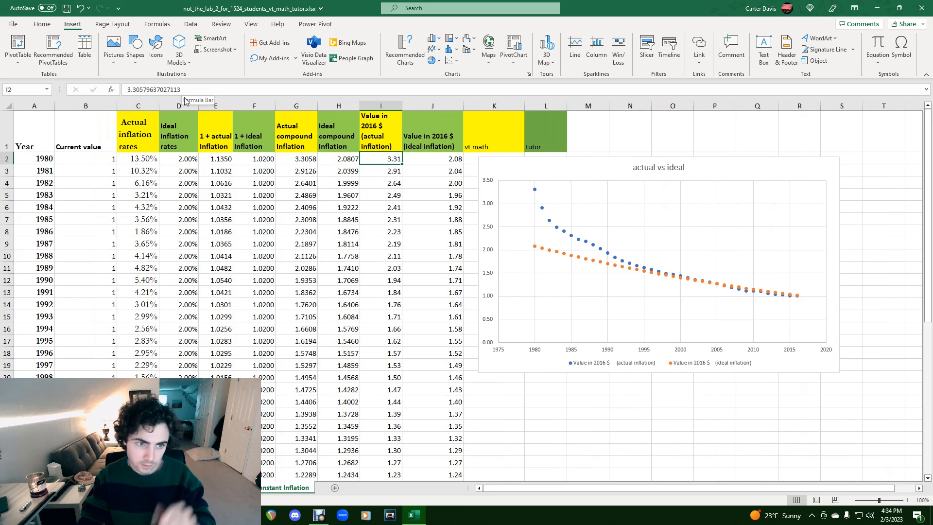
left_click(111, 158)
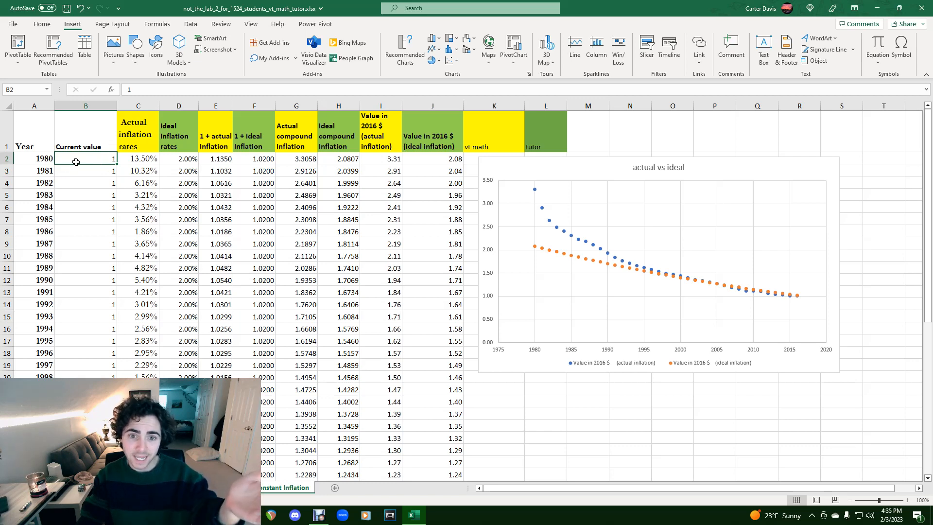
left_click(336, 159)
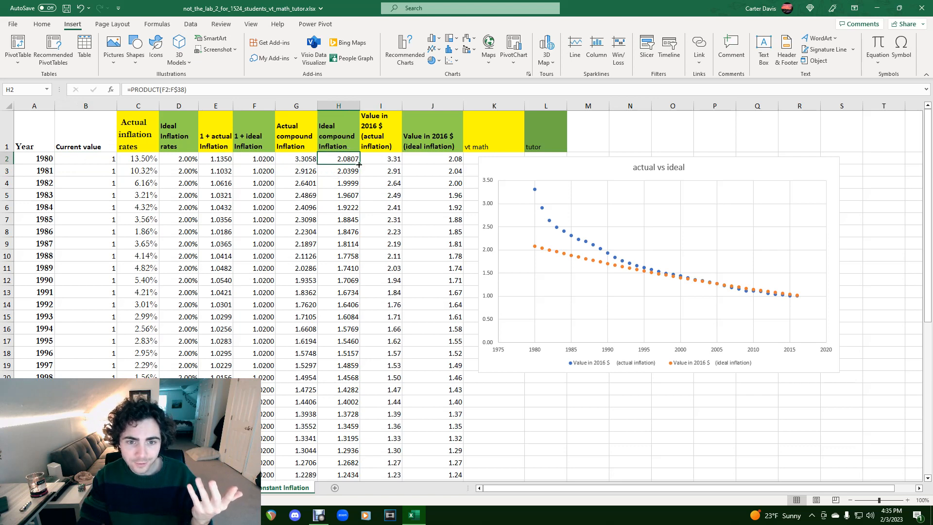
left_click(380, 161)
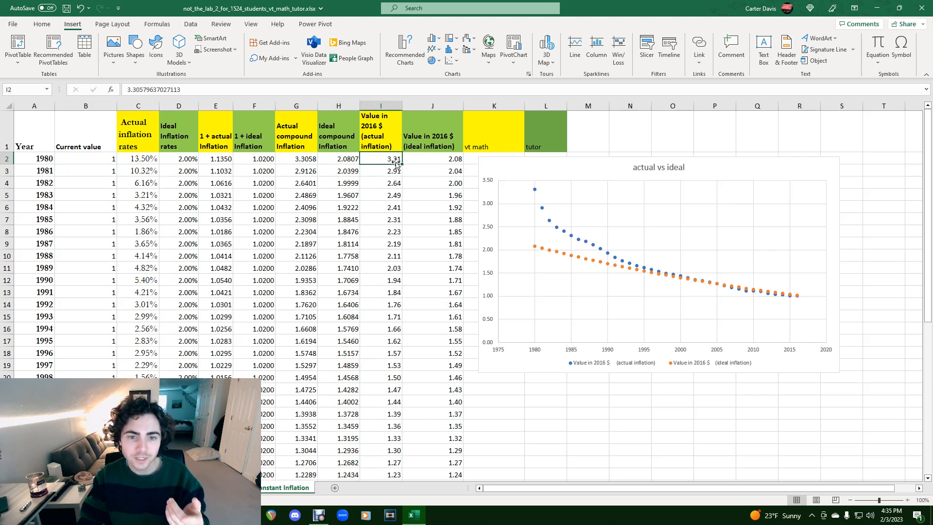
left_click(99, 161)
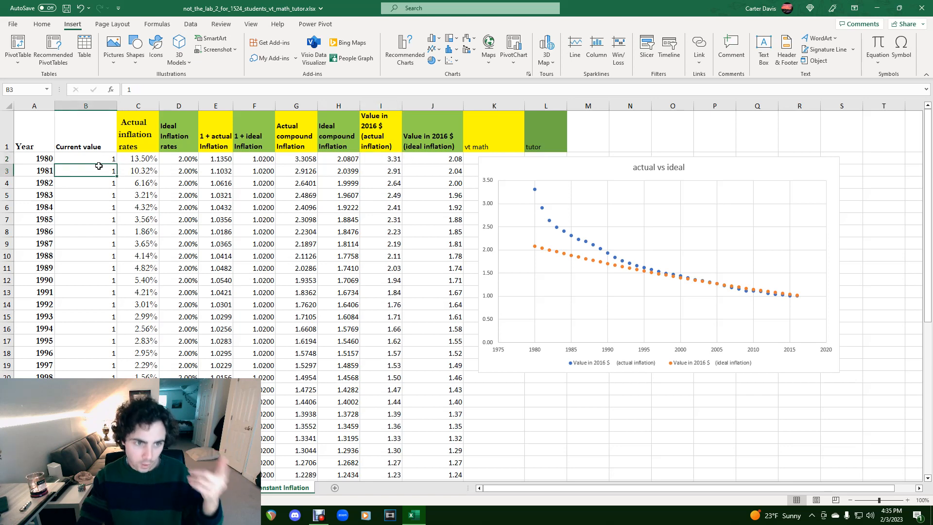
left_click(379, 163)
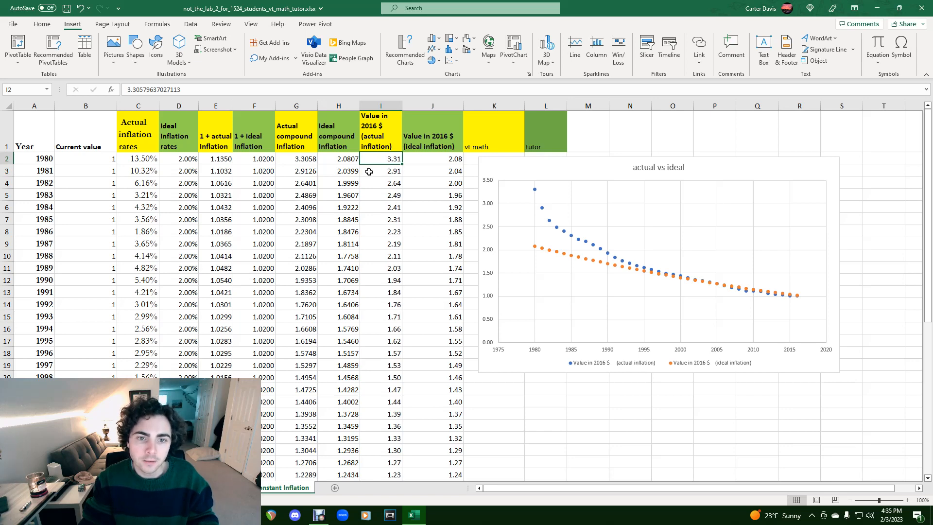
left_click(441, 159)
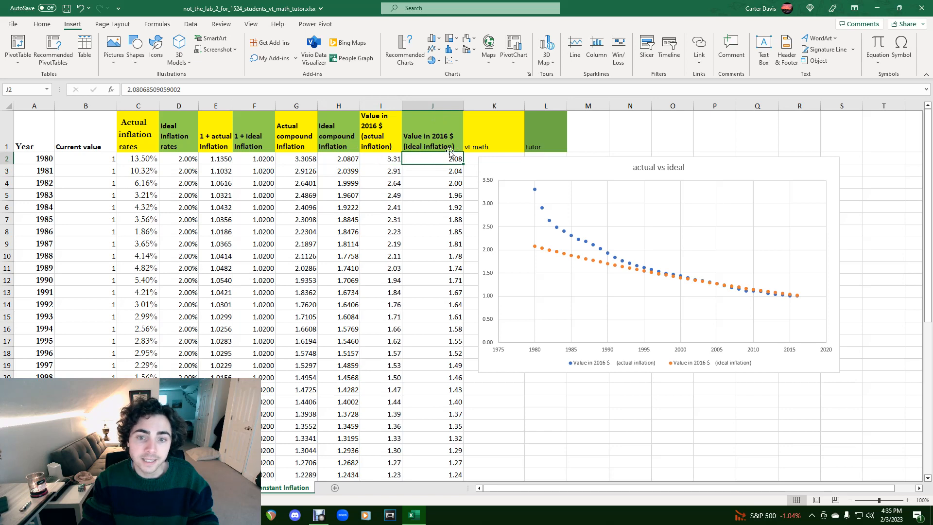
left_click(382, 160)
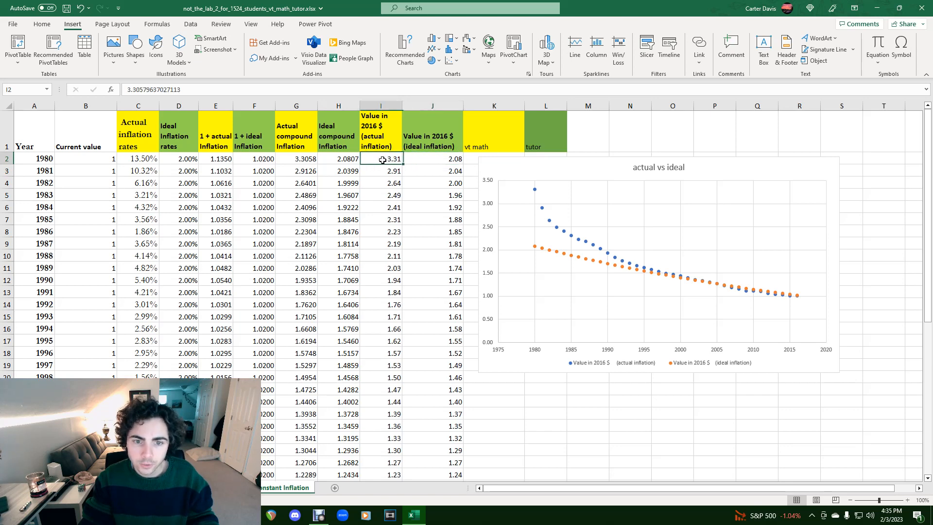
Step: Copy the compound inflation columns G and H and paste them over columns I and J as values only
left_click(384, 104)
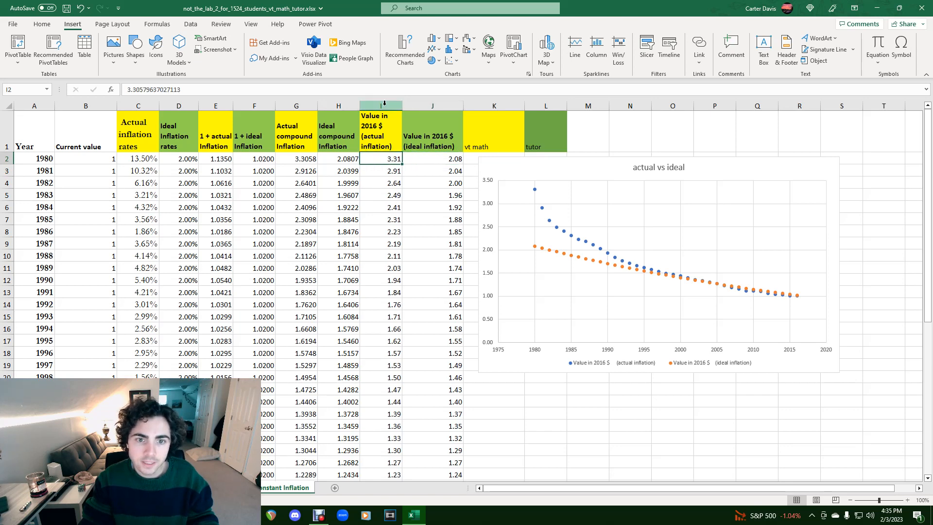
left_click(290, 104)
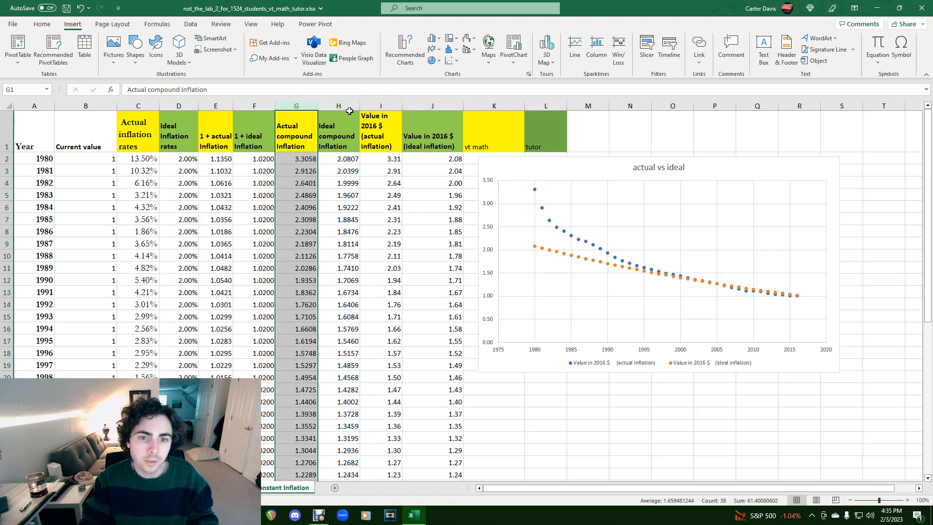
left_click(381, 104)
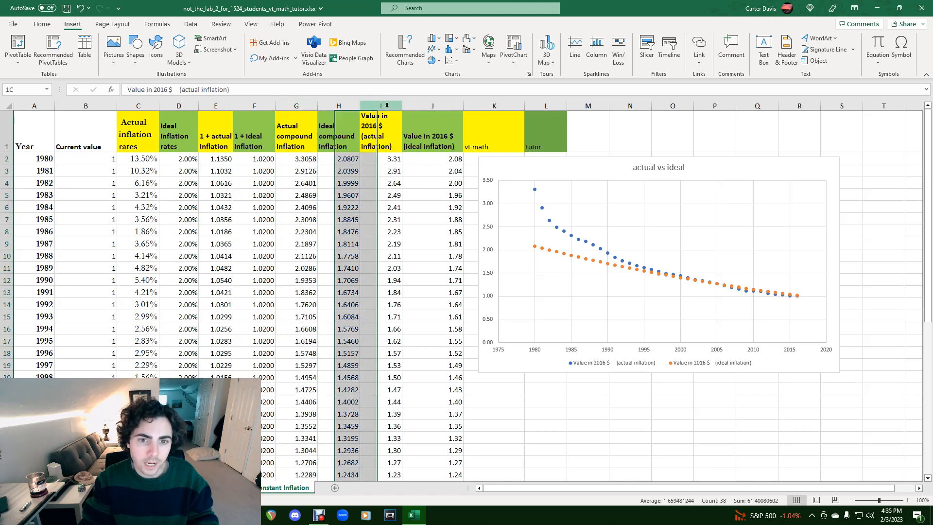
left_click(296, 106)
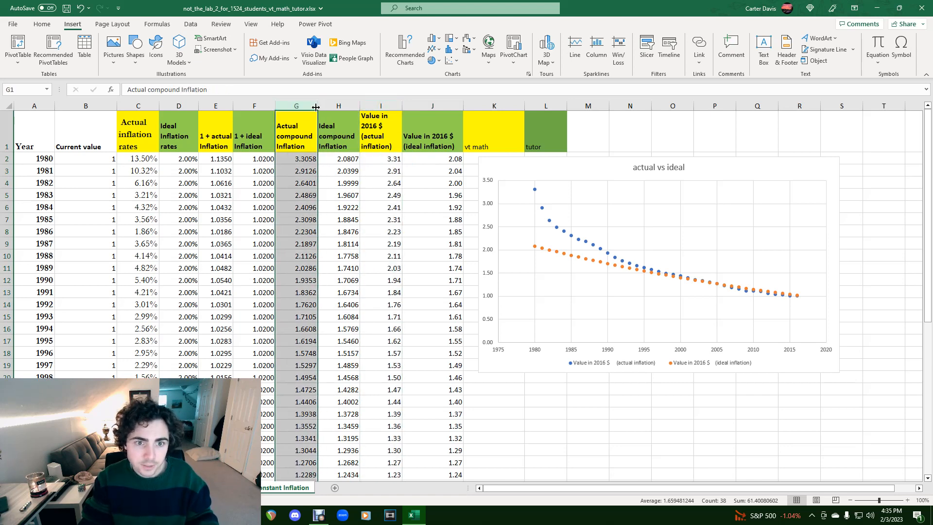
left_click_drag(300, 102, 333, 100)
key("ctrl+c")
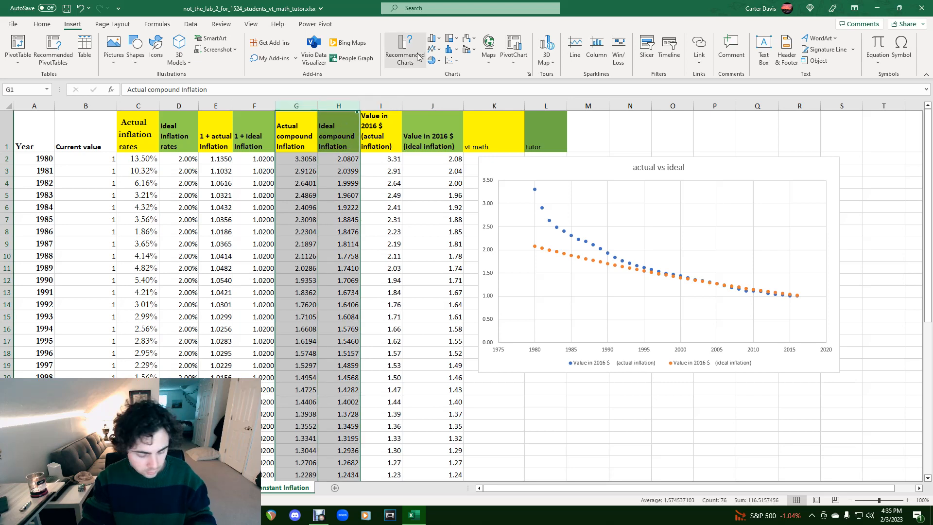
left_click(382, 106)
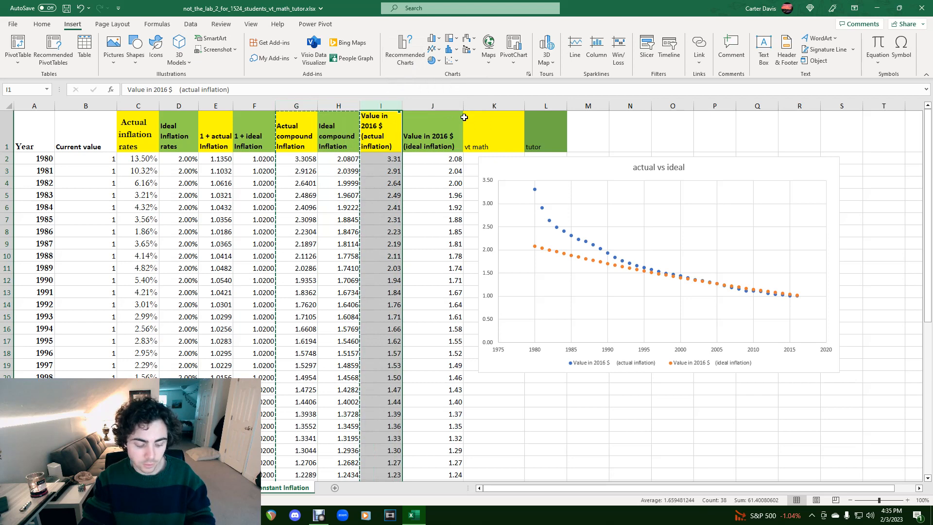
key("ctrl+v")
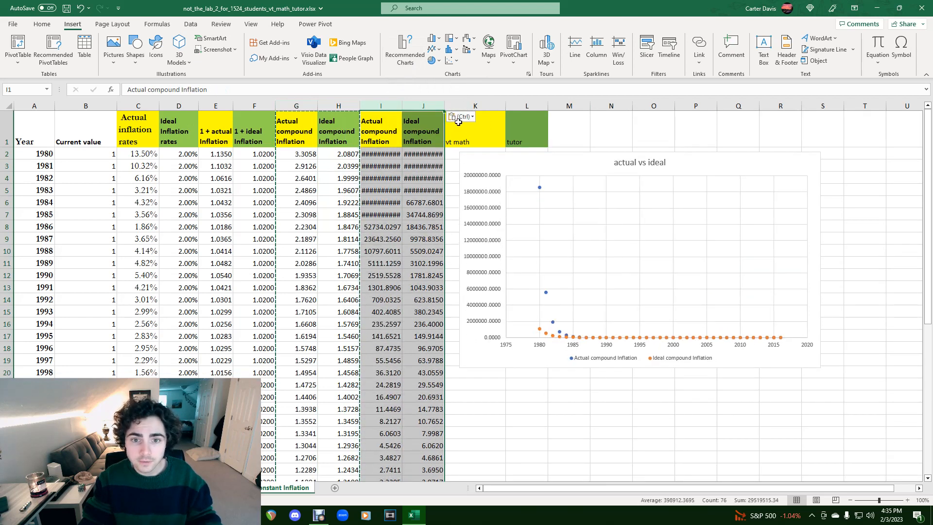
left_click(462, 119)
left_click(455, 189)
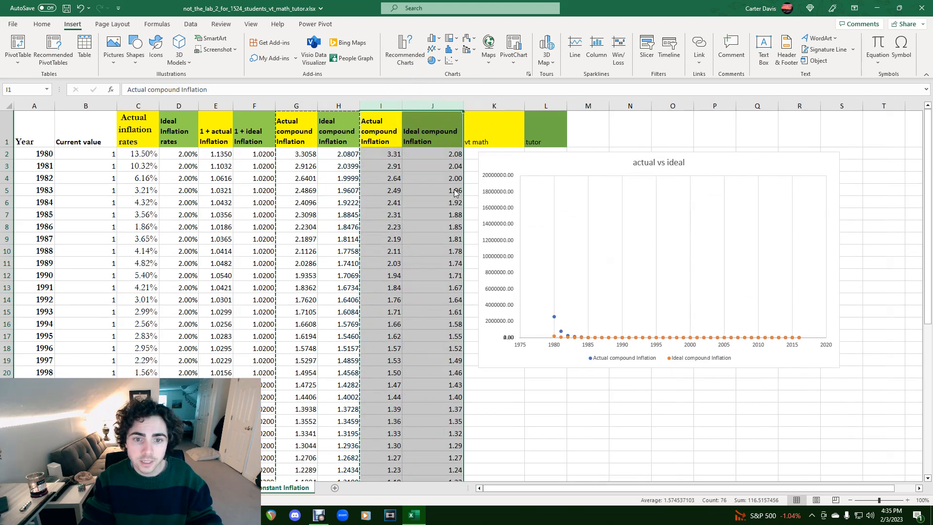
Step: Format the compound inflation columns I and J as Number with 2 decimal places
left_click(391, 162)
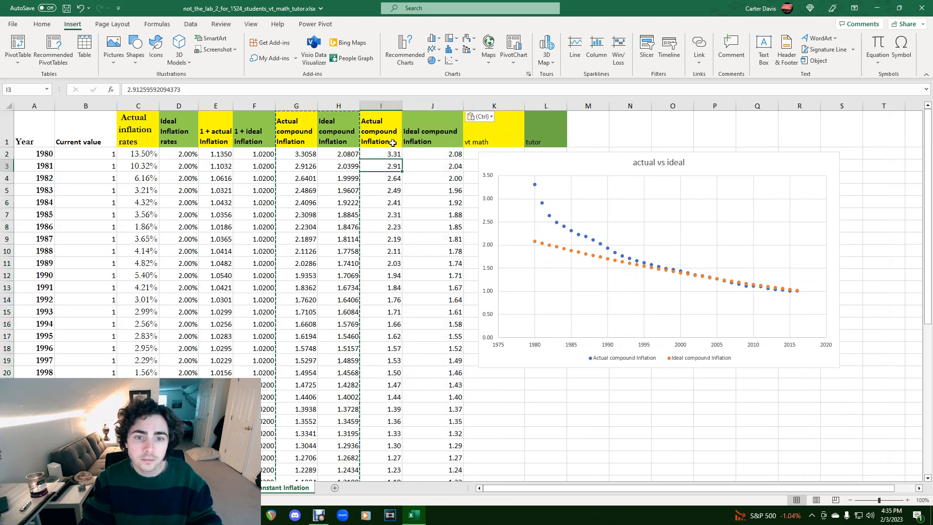
left_click(383, 103)
left_click_drag(383, 103, 429, 103)
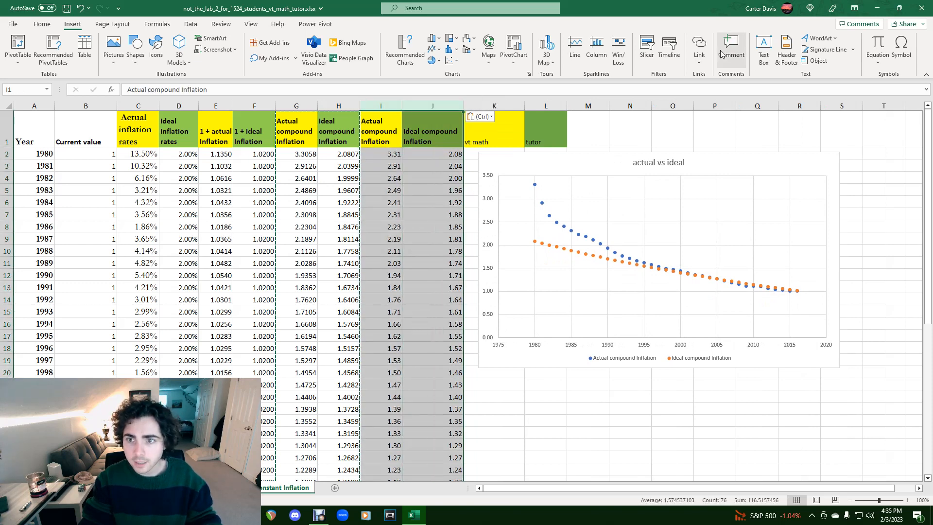
left_click(384, 157)
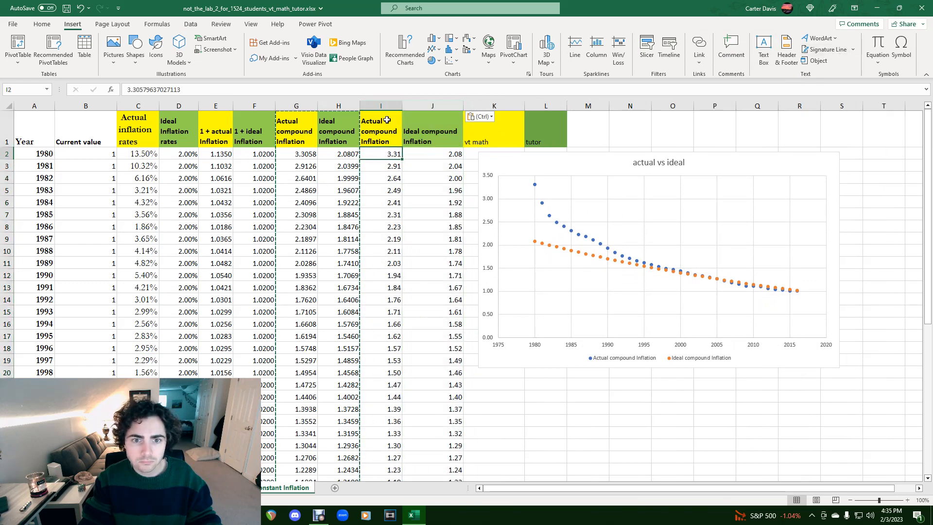
left_click(384, 103)
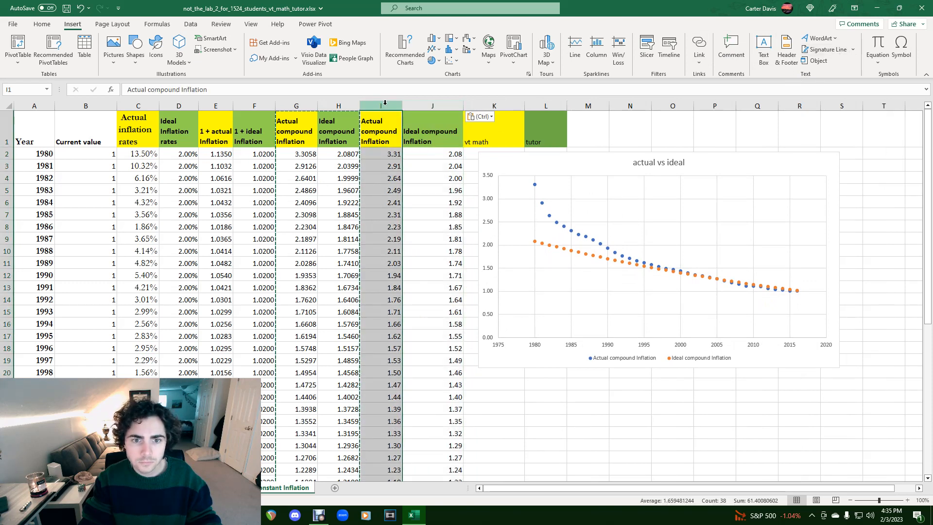
left_click(42, 24)
left_click_drag(389, 106, 433, 105)
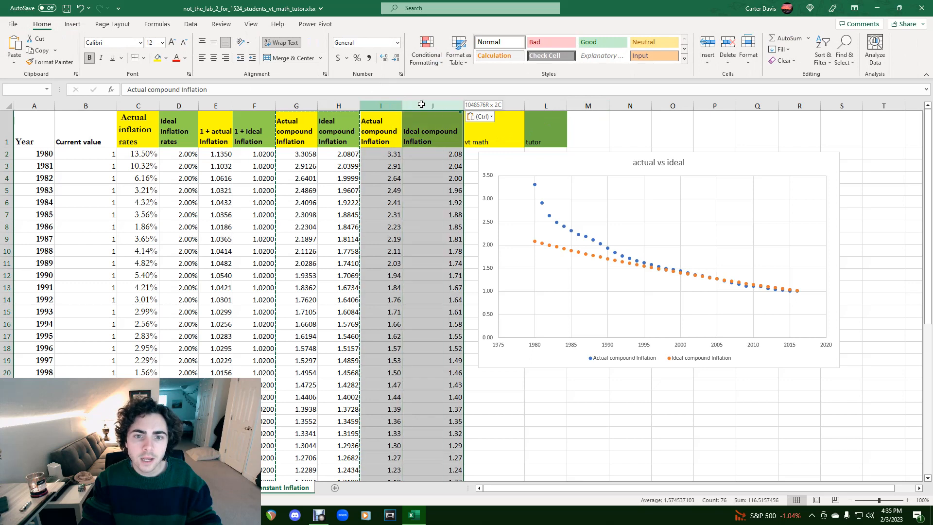
left_click(748, 56)
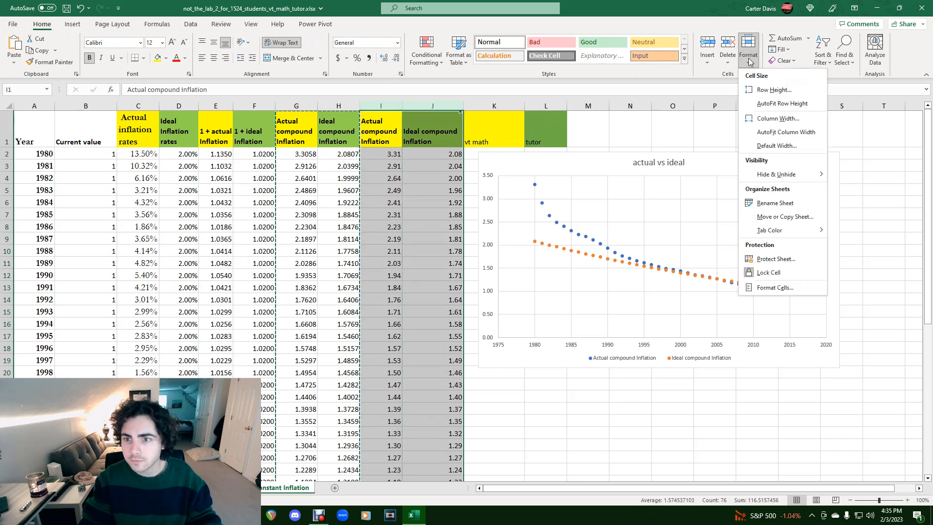
left_click(775, 287)
left_click(226, 152)
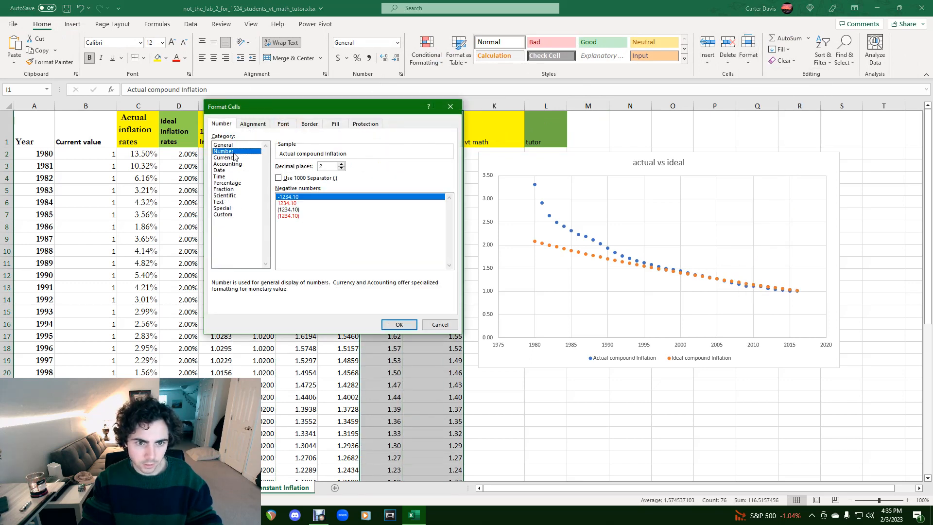
left_click(341, 164)
left_click(342, 168)
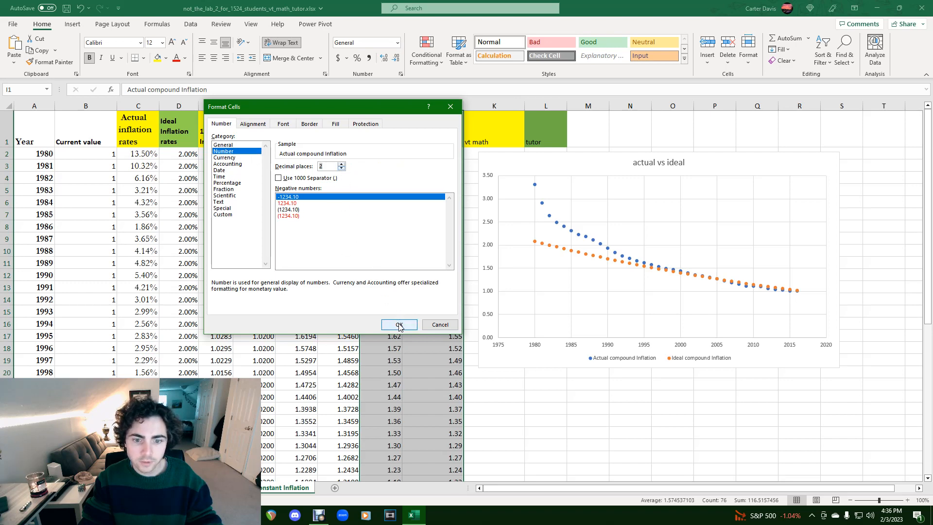
left_click(399, 324)
Step: Check the actual and ideal compound inflation values in the upper rows of columns I and J
left_click(400, 191)
left_click(389, 169)
left_click_drag(383, 152, 445, 276)
left_click(442, 249)
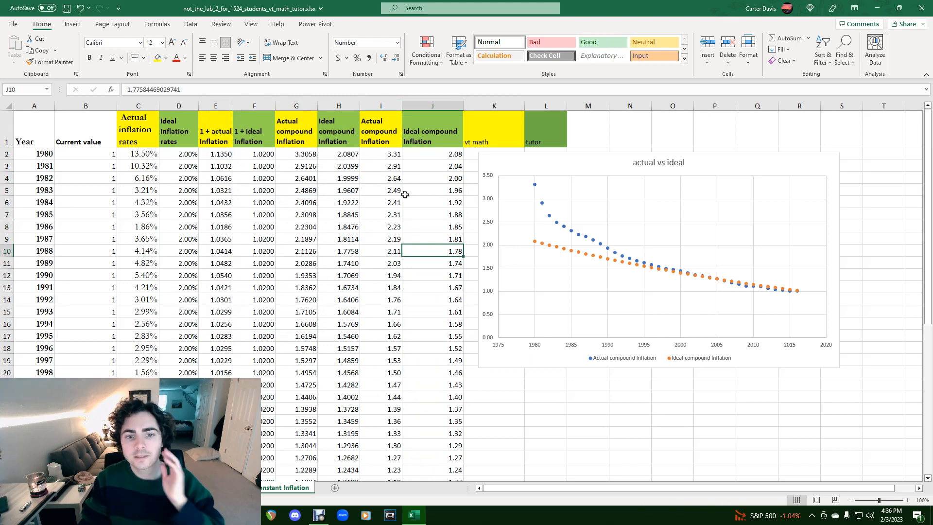
left_click_drag(396, 154, 437, 250)
left_click(433, 226)
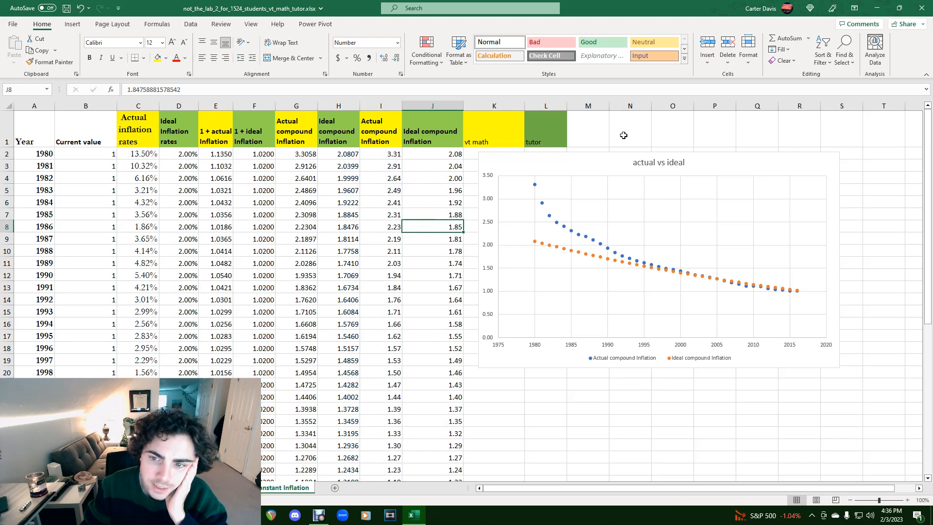
Step: Insert a markers-only scatter chart plotting the compound inflation columns I and J against the years in column A
left_click(34, 105)
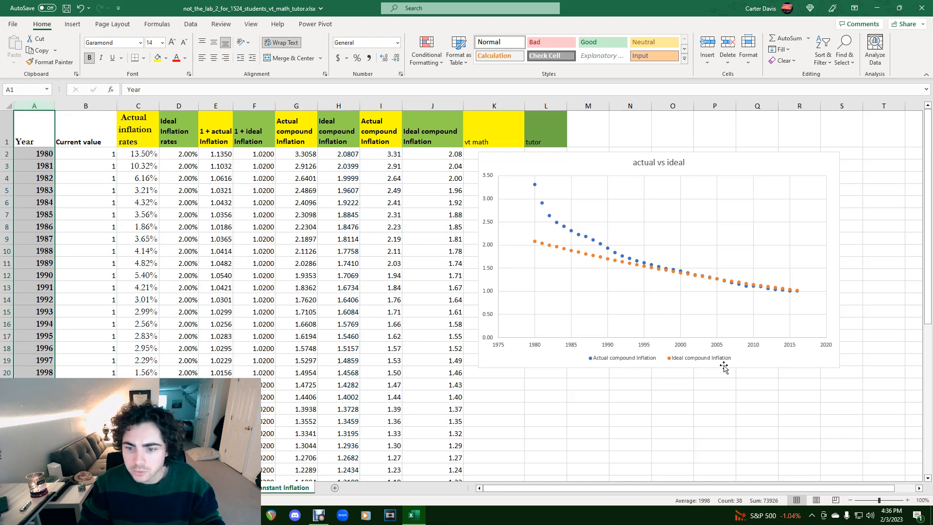
left_click(384, 101, "ctrl")
left_click(432, 105, "ctrl")
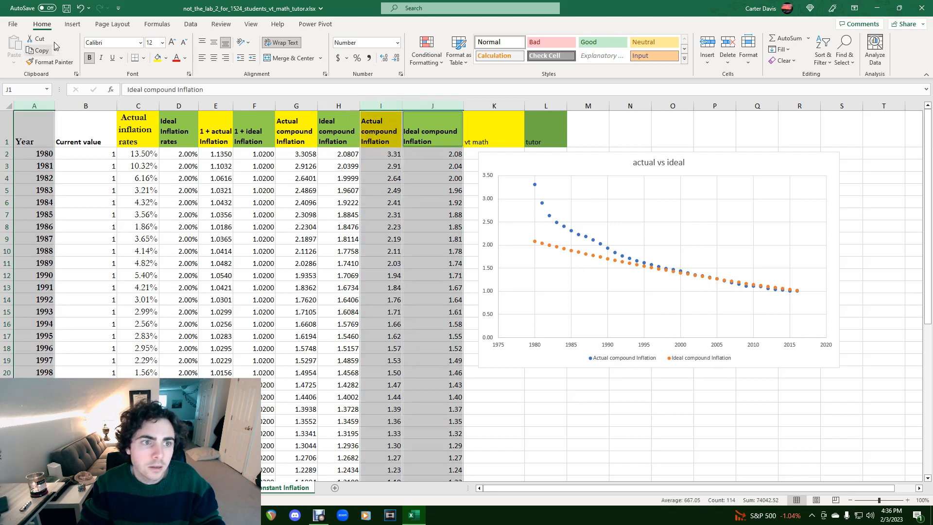
left_click(82, 27)
left_click(451, 60)
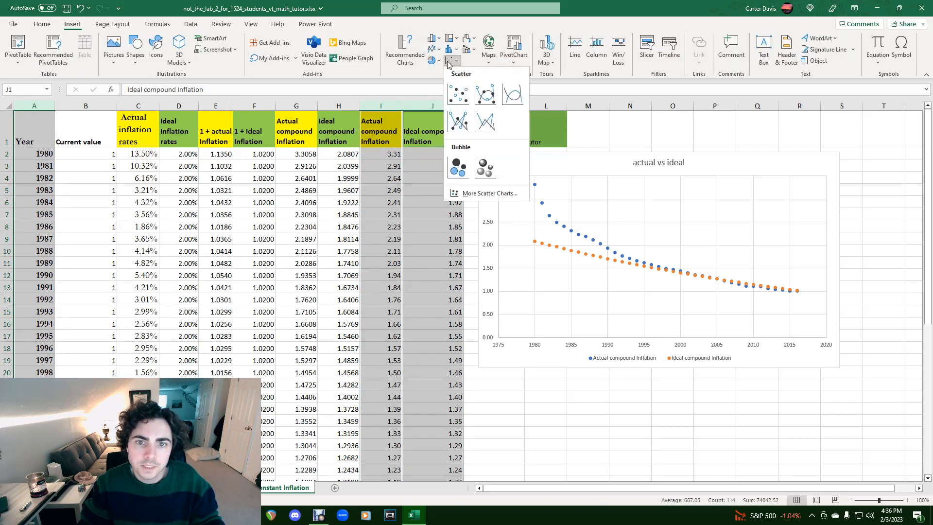
left_click(466, 102)
Step: Place the new scatter chart beneath the "actual vs ideal" chart, enlarge it, and compare the two charts
left_click_drag(425, 239, 606, 332)
left_click_drag(766, 459, 843, 502)
left_click_drag(600, 333, 564, 367)
scroll(564, 366, "down", 5)
scroll(683, 335, "up", 4)
scroll(597, 437, "down", 3)
scroll(690, 394, "up", 3)
scroll(475, 262, "down", 5)
scroll(474, 262, "up", 5)
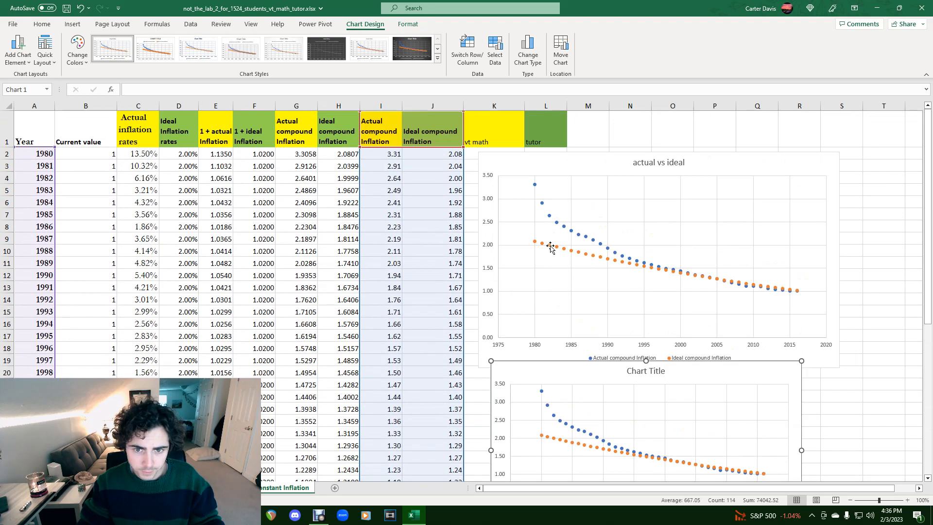
Step: Put the workbook beside the lab PDF to review the Constant Inflation scatter plot instructions, then return it to full size
left_click_drag(591, 9, 931, 60)
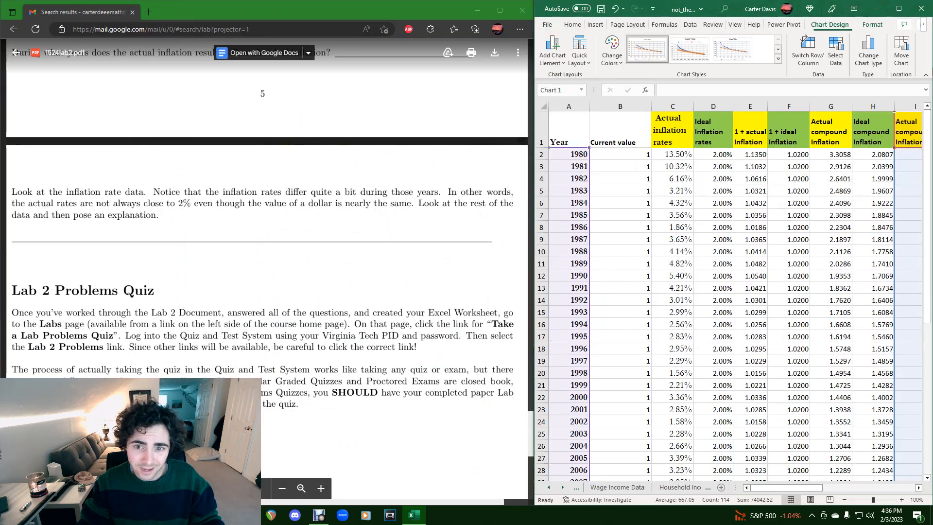
scroll(315, 309, "up", 15)
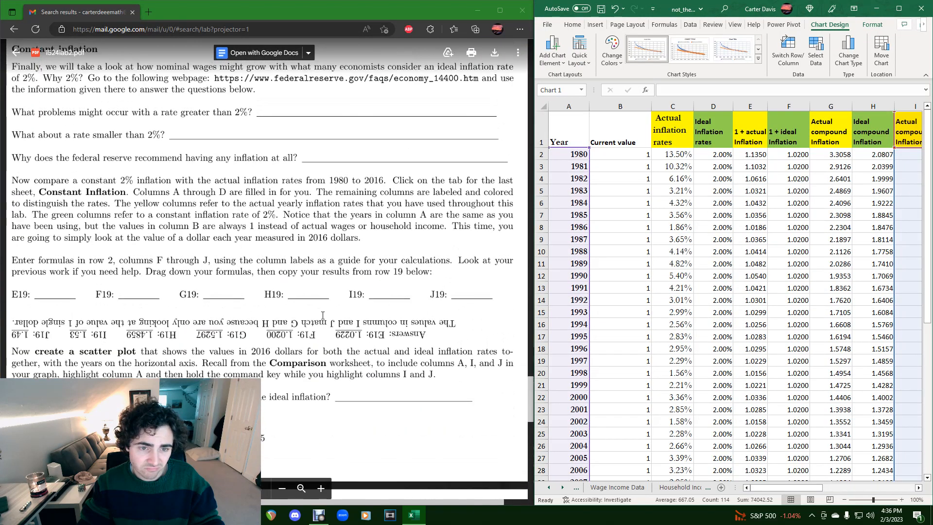
left_click(898, 9)
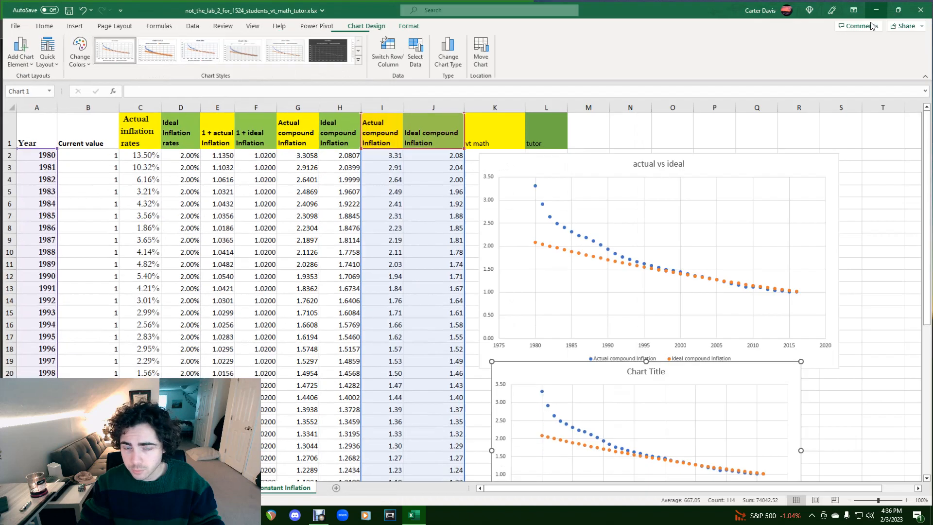